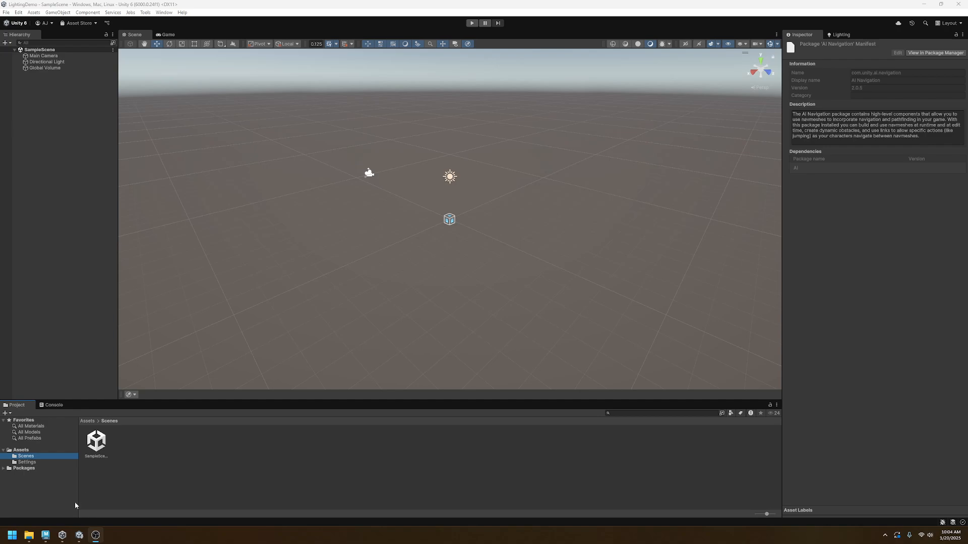
- Switch to Maya and examine the Room model from the front, above and the side
{"action": "mouse_move", "coordinate": [46, 535]}
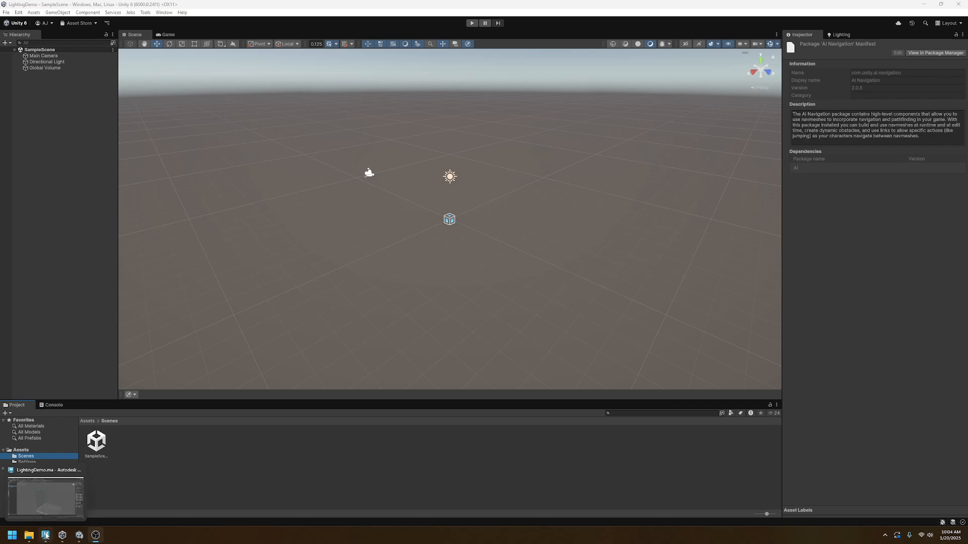
{"action": "left_click", "coordinate": [60, 500]}
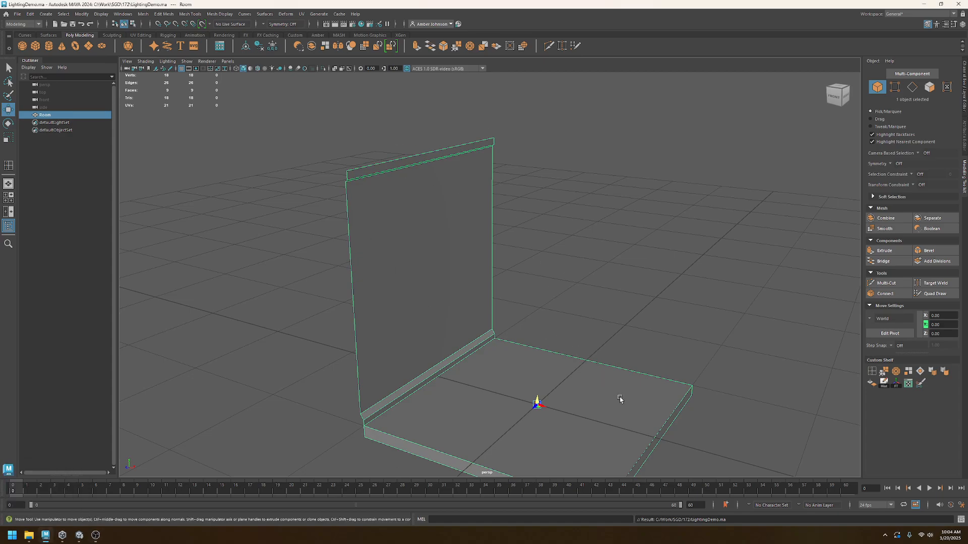
{"action": "middle_click_drag", "start_coordinate": [590, 408], "coordinate": [558, 343], "text": "alt"}
{"action": "left_click_drag", "start_coordinate": [555, 346], "coordinate": [527, 356], "text": "alt"}
{"action": "mouse_move", "coordinate": [531, 328]}
{"action": "middle_mouse_down", "text": "alt"}
{"action": "mouse_move", "coordinate": [515, 355]}
{"action": "mouse_move", "coordinate": [524, 342]}
{"action": "middle_mouse_up", "text": "alt"}
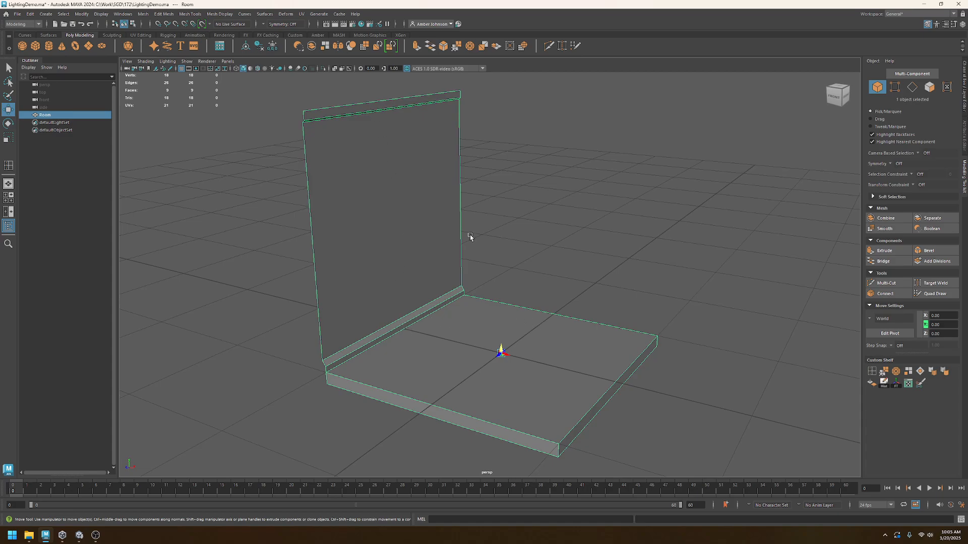
{"action": "left_click_drag", "start_coordinate": [411, 314], "coordinate": [415, 319], "text": "alt"}
{"action": "left_click_drag", "start_coordinate": [324, 123], "coordinate": [391, 205], "text": "alt"}
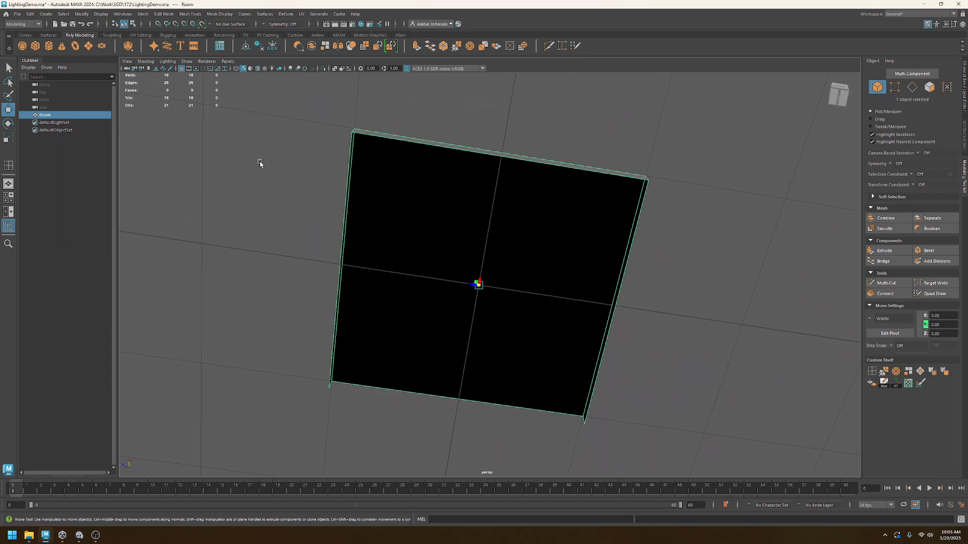
{"action": "left_click_drag", "start_coordinate": [403, 237], "coordinate": [592, 335], "text": "alt"}
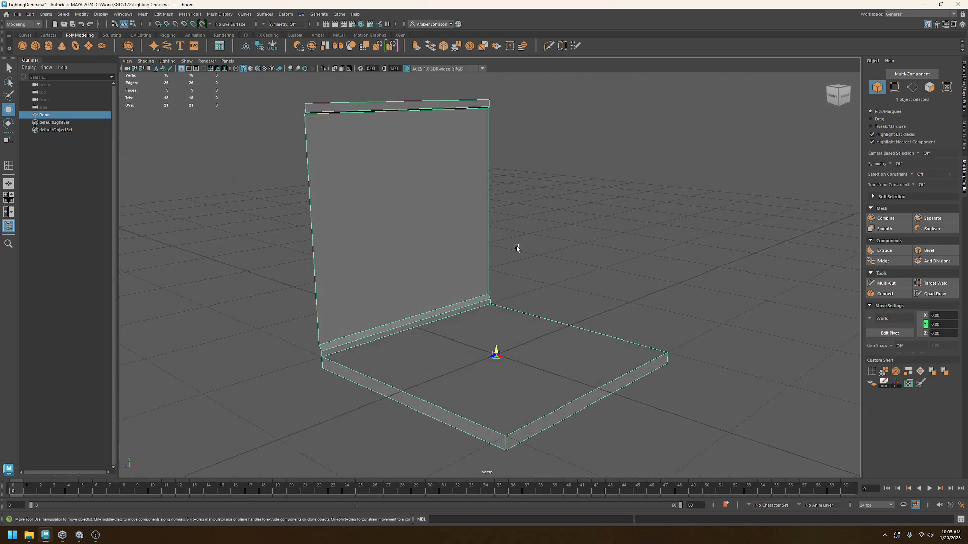
{"action": "left_click_drag", "start_coordinate": [514, 246], "coordinate": [512, 287], "text": "alt"}
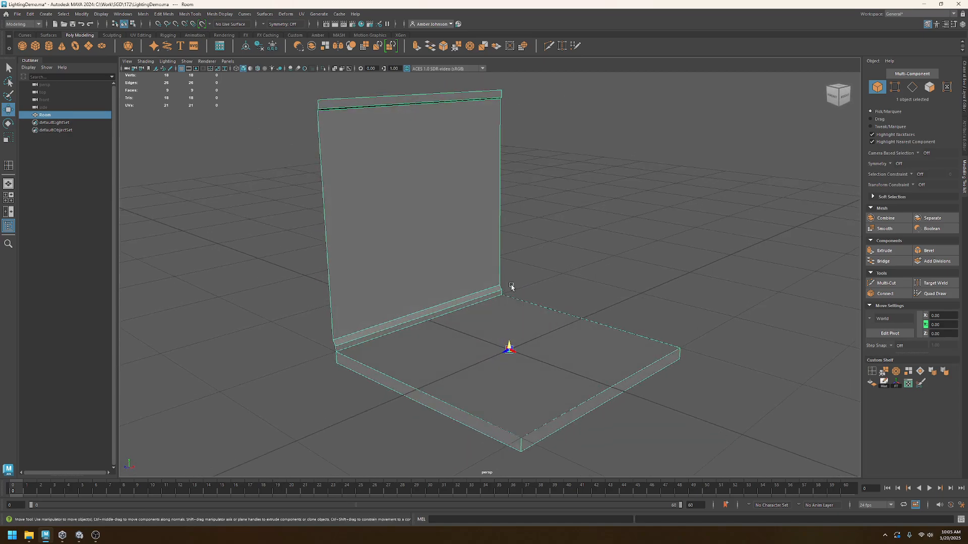
- Freeze the Room mesh's transformations and check its UV layout in the UV Editor
{"action": "left_click", "coordinate": [895, 384]}
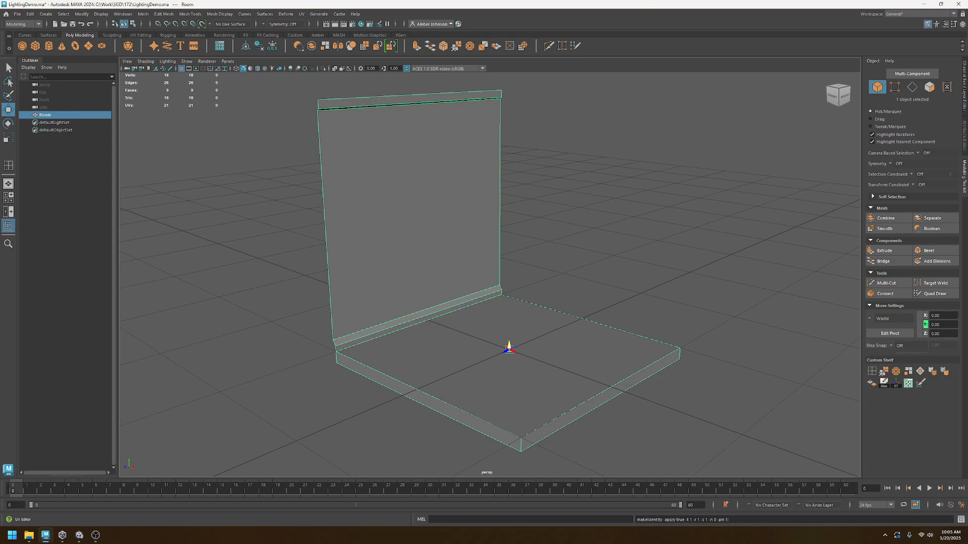
{"action": "left_click", "coordinate": [909, 384]}
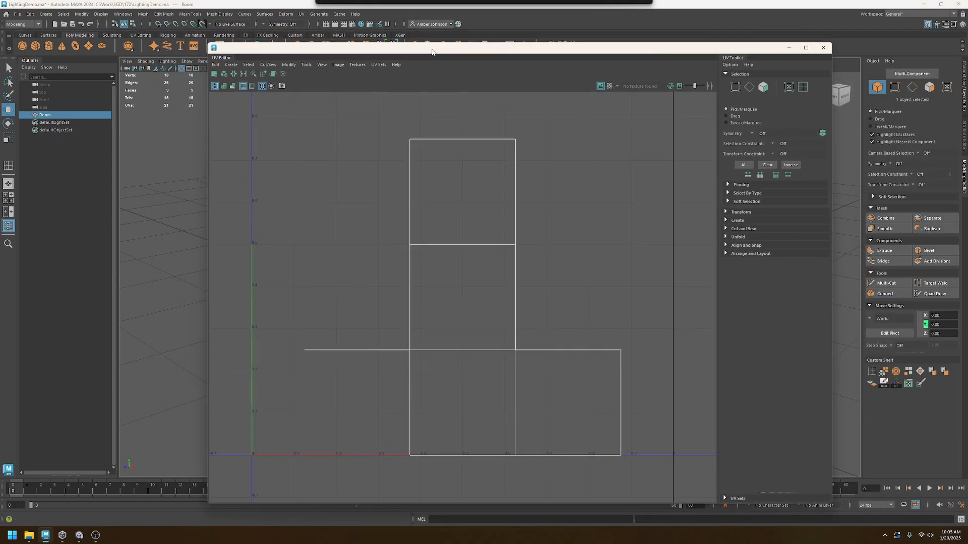
{"action": "left_click", "coordinate": [824, 48]}
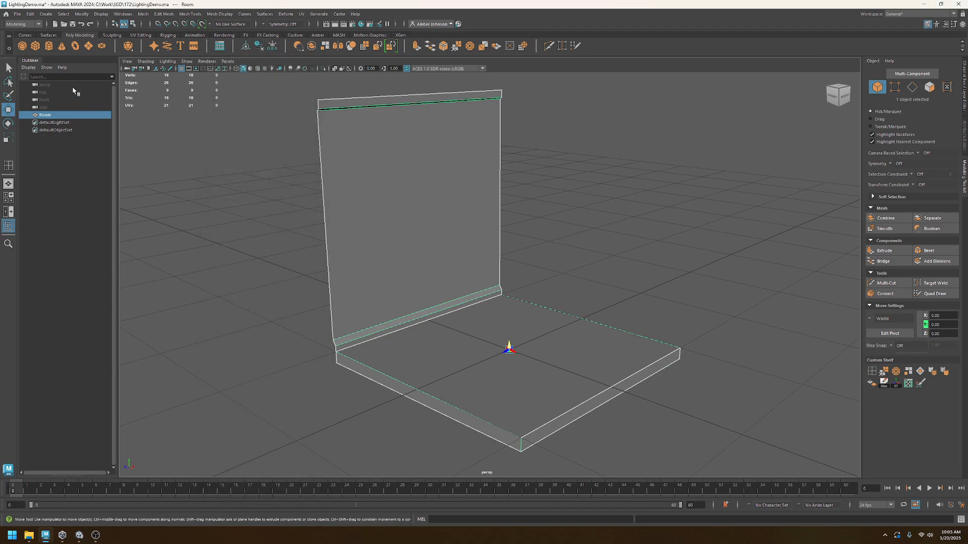
- Open the Game Exporter and set it to Export Selection for the Room mesh
{"action": "left_click", "coordinate": [20, 17]}
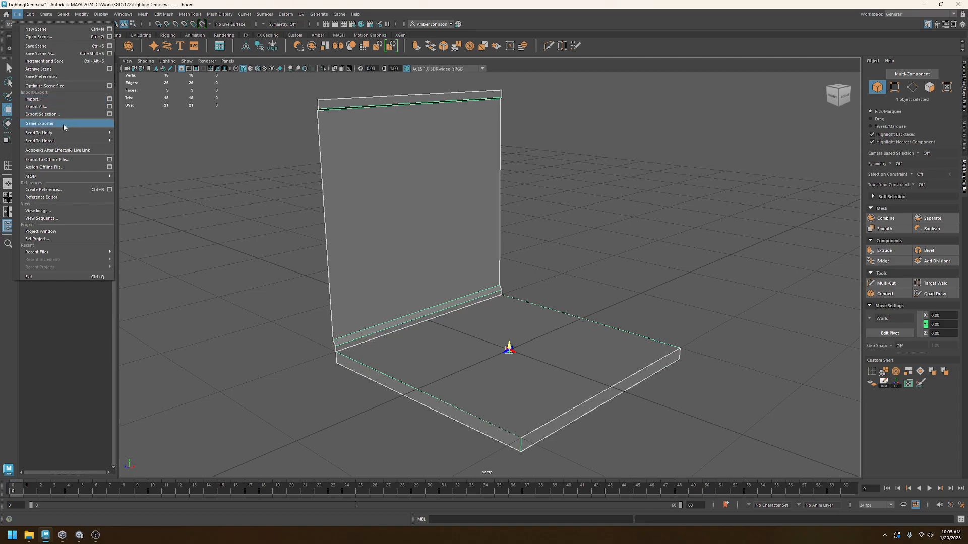
{"action": "left_click", "coordinate": [62, 124]}
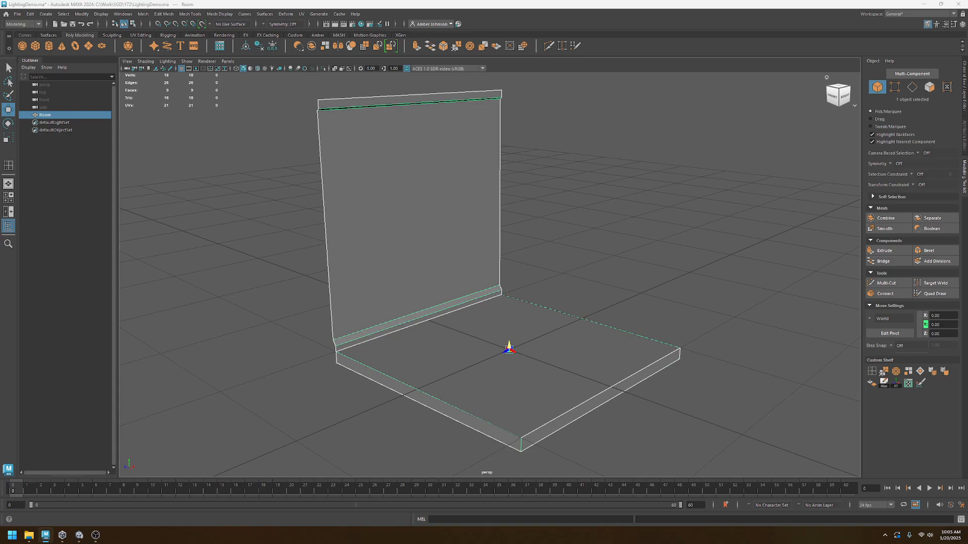
{"action": "left_click_drag", "start_coordinate": [528, 150], "coordinate": [391, 61]}
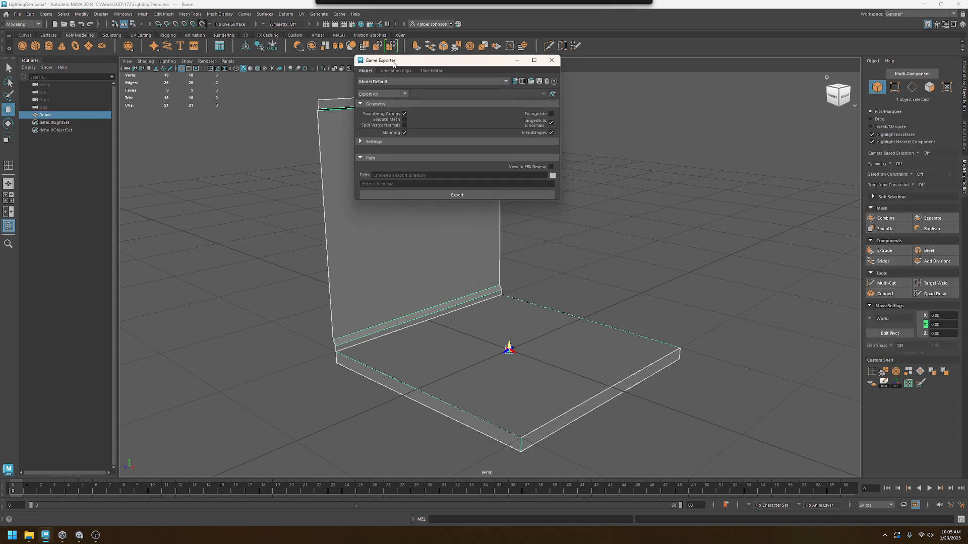
{"action": "left_click_drag", "start_coordinate": [559, 199], "coordinate": [551, 410]}
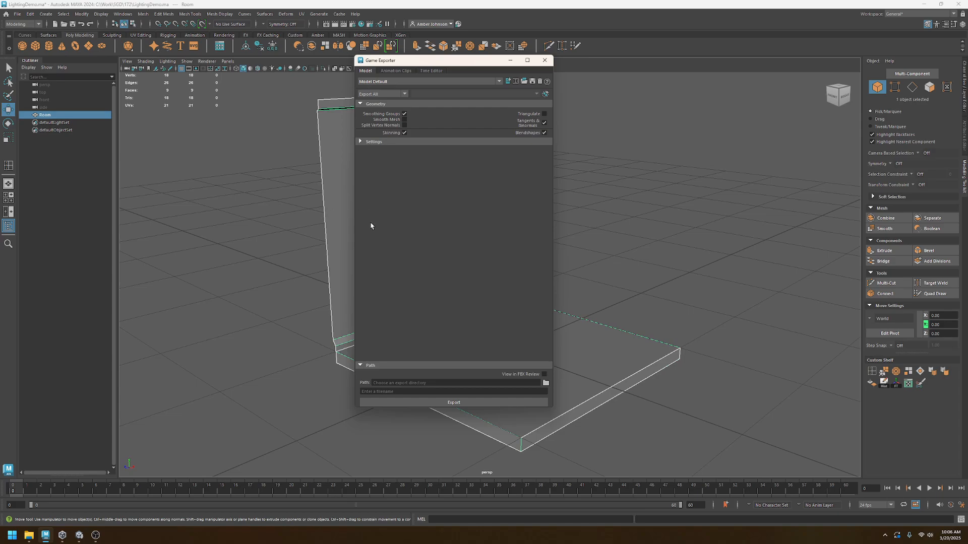
{"action": "mouse_move", "coordinate": [417, 67]}
{"action": "left_mouse_down"}
{"action": "mouse_move", "coordinate": [361, 76]}
{"action": "mouse_move", "coordinate": [428, 88]}
{"action": "mouse_move", "coordinate": [423, 79]}
{"action": "left_mouse_up"}
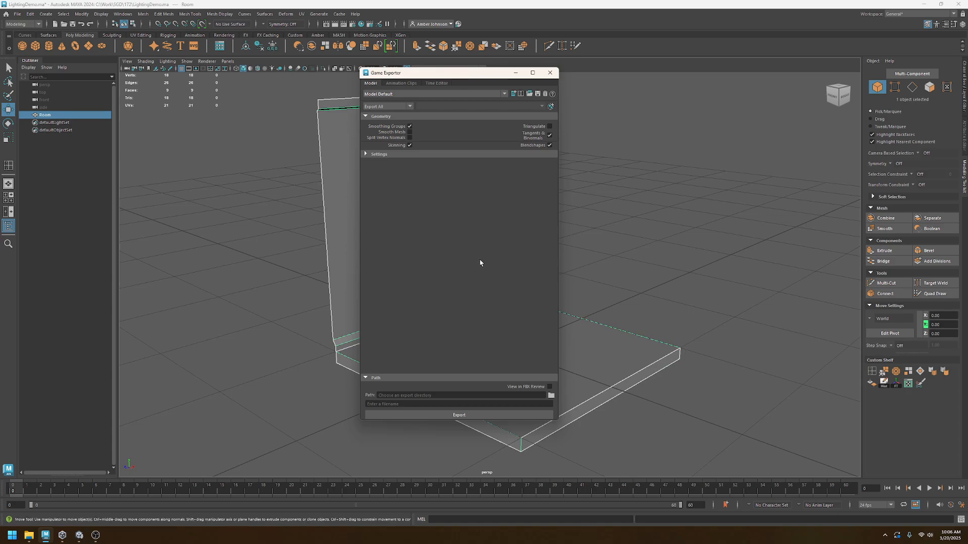
{"action": "left_click", "coordinate": [410, 106]}
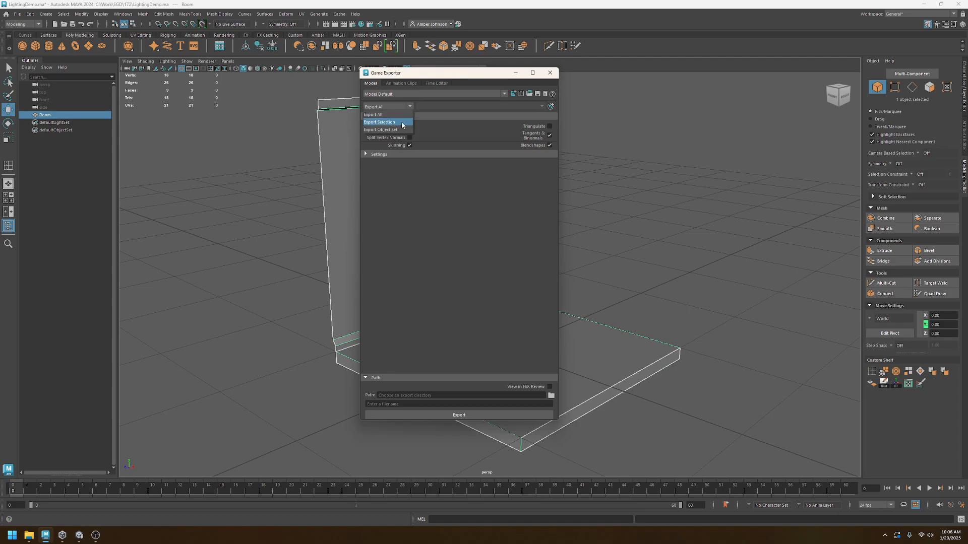
{"action": "left_click", "coordinate": [405, 122]}
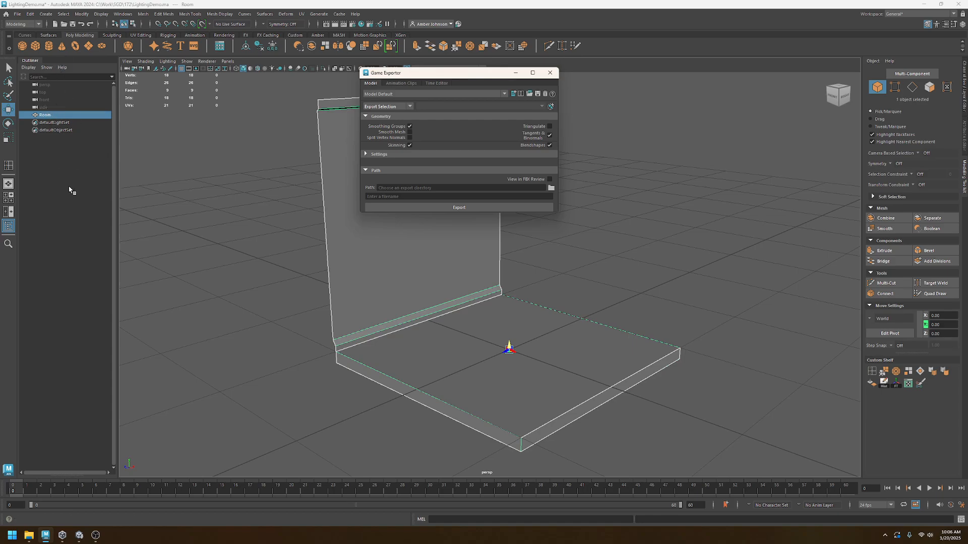
- Set the Game Exporter to Export to Multiple Files and open the export directory chooser
{"action": "left_click", "coordinate": [367, 154]}
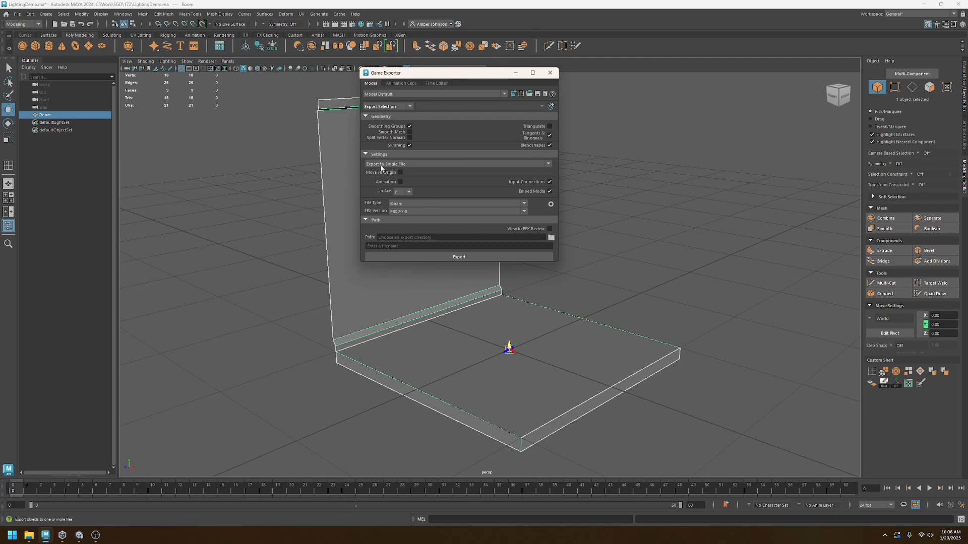
{"action": "left_click", "coordinate": [410, 165]}
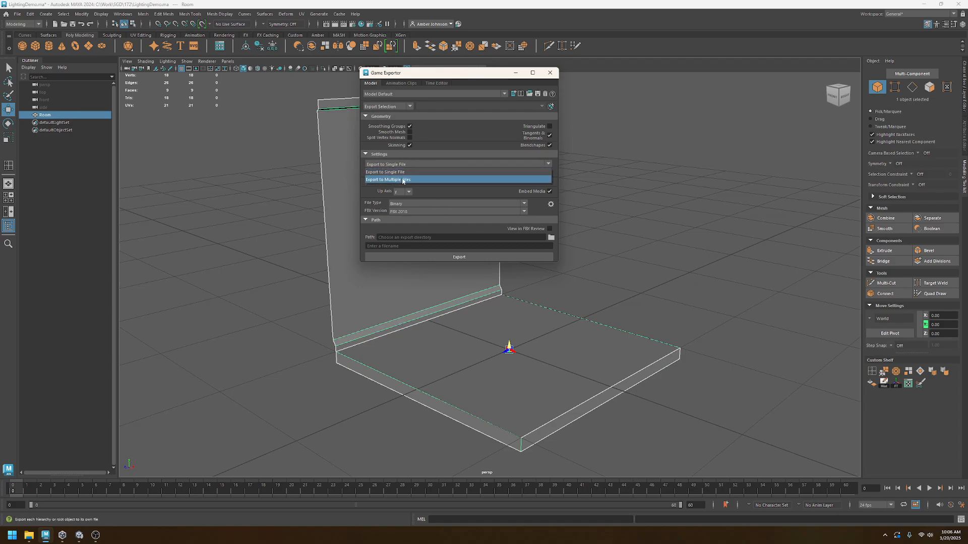
{"action": "left_click", "coordinate": [401, 180]}
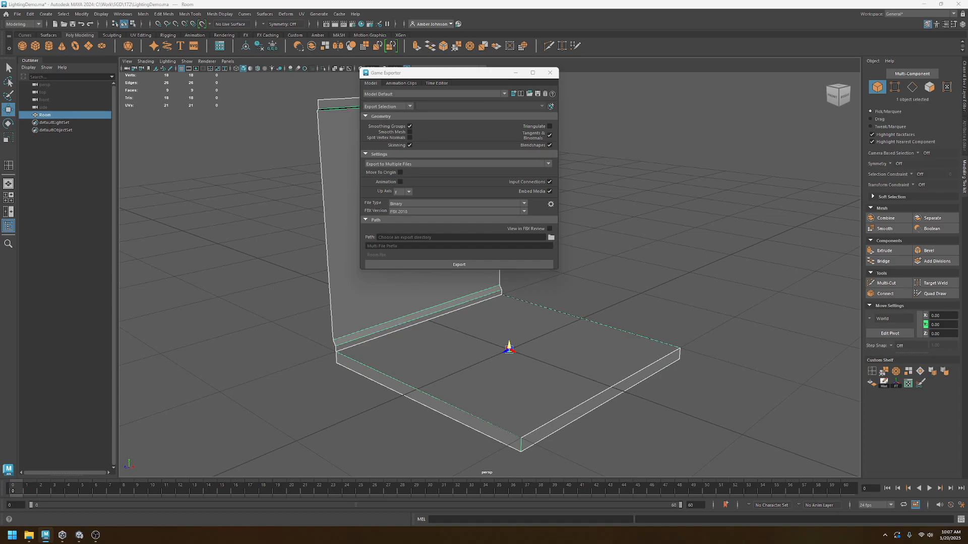
{"action": "left_click", "coordinate": [551, 237]}
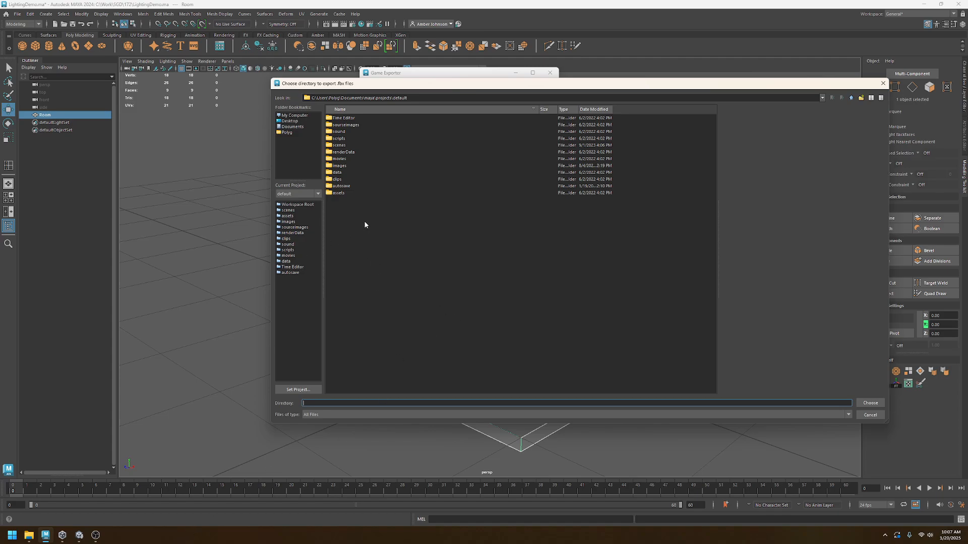
- Switch to Unity, enlarge the project browser and create a folder named Models in Assets
{"action": "left_click", "coordinate": [79, 536]}
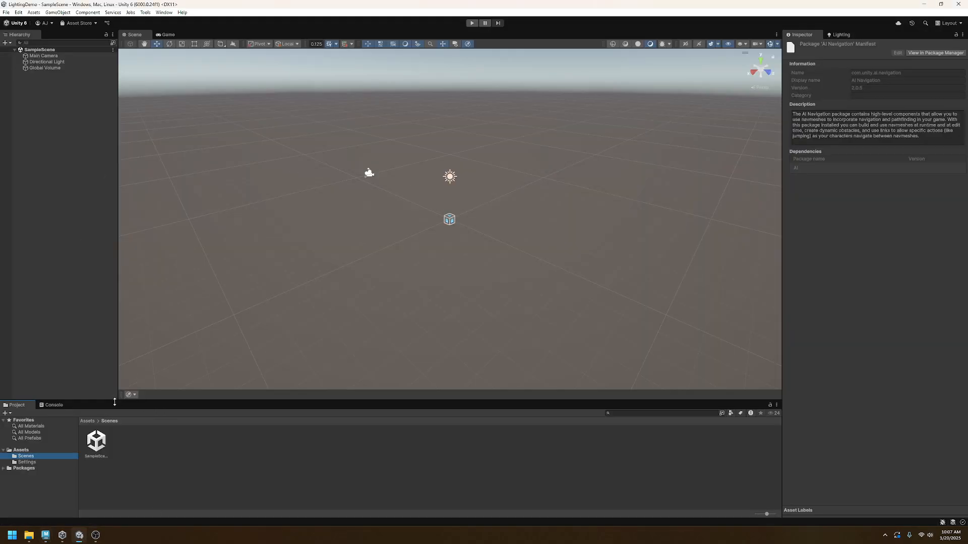
{"action": "left_click_drag", "start_coordinate": [115, 402], "coordinate": [227, 316]}
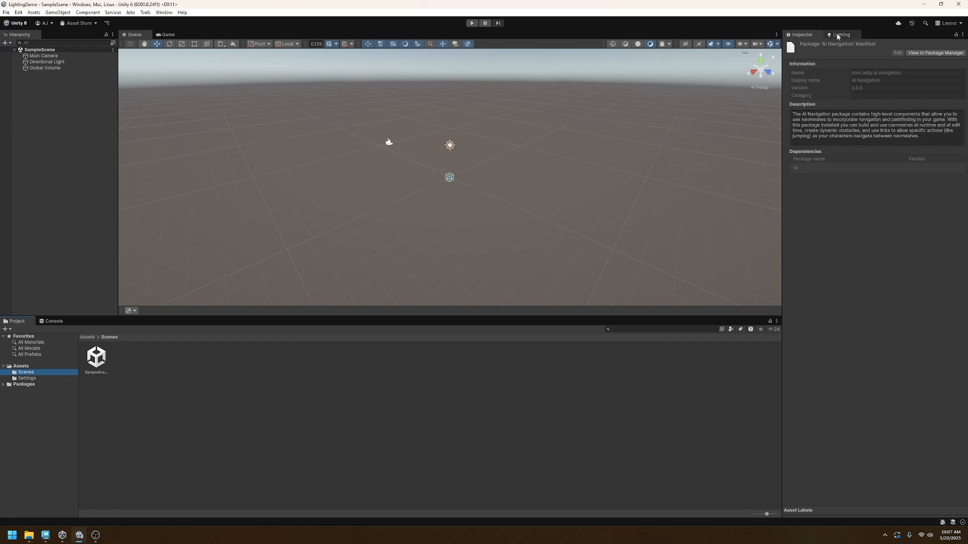
{"action": "left_click", "coordinate": [96, 357]}
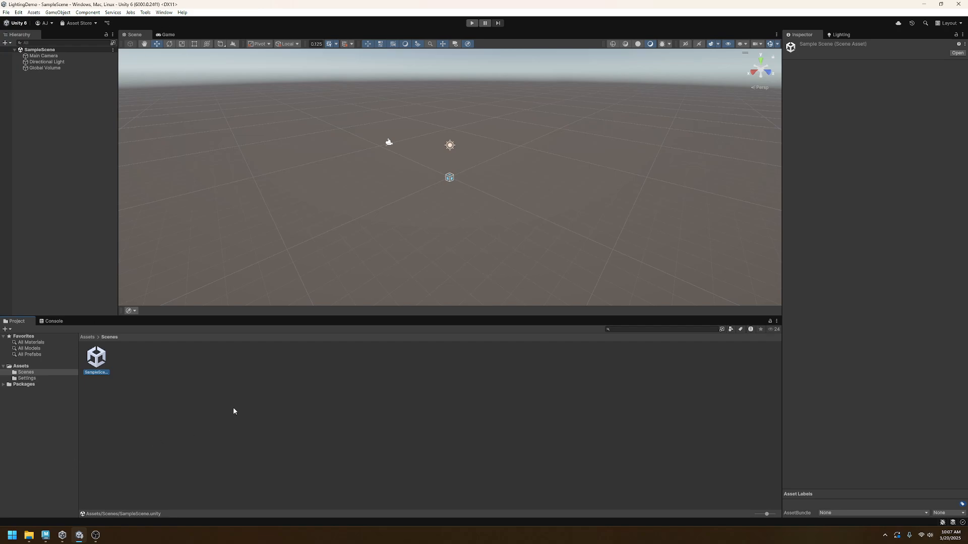
{"action": "left_click", "coordinate": [88, 337]}
{"action": "right_click", "coordinate": [216, 383]}
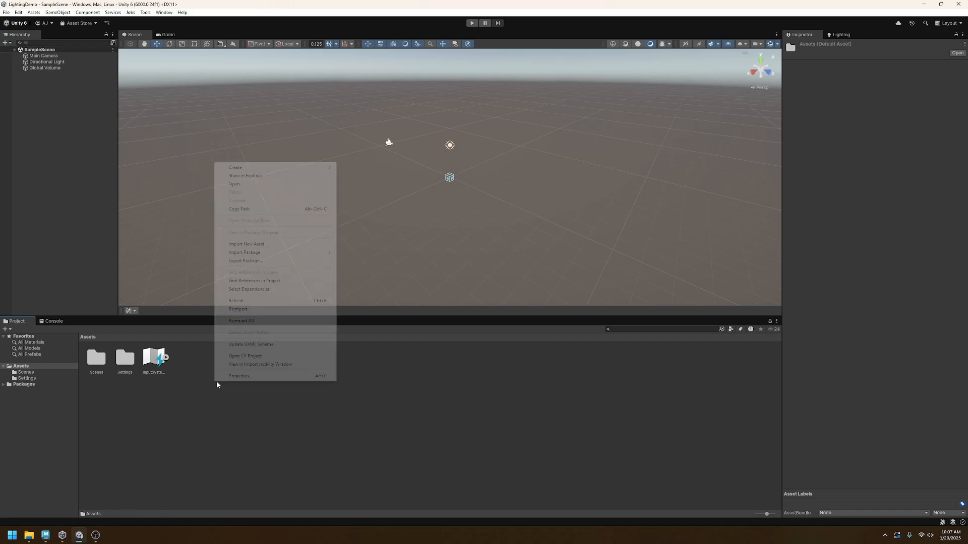
{"action": "mouse_move", "coordinate": [262, 167]}
{"action": "left_click", "coordinate": [369, 169]}
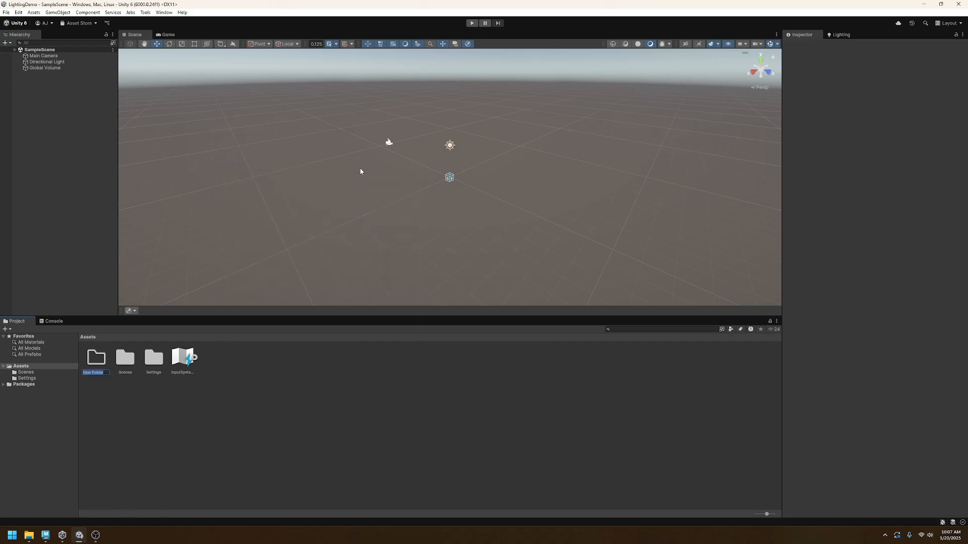
{"action": "type", "text": "Models"}
{"action": "key", "text": "Return"}
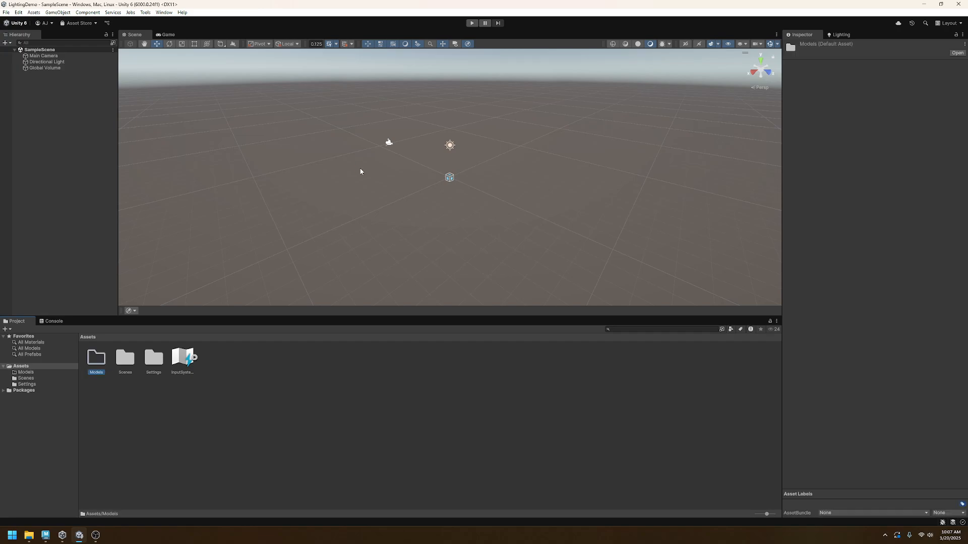
- Show the Models folder in File Explorer and copy its path, C:\Work\LightingDemo\Assets\Models
{"action": "double_click", "coordinate": [88, 358]}
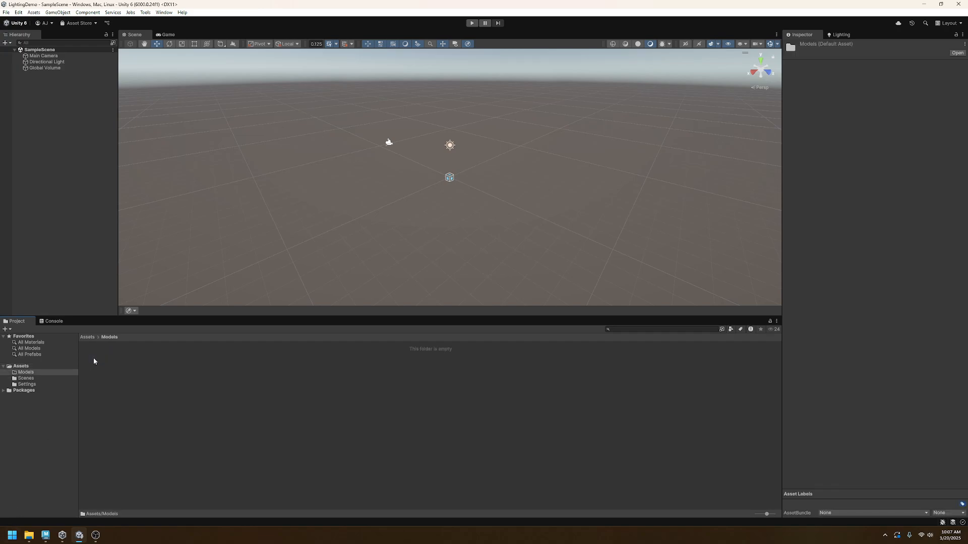
{"action": "right_click", "coordinate": [204, 375]}
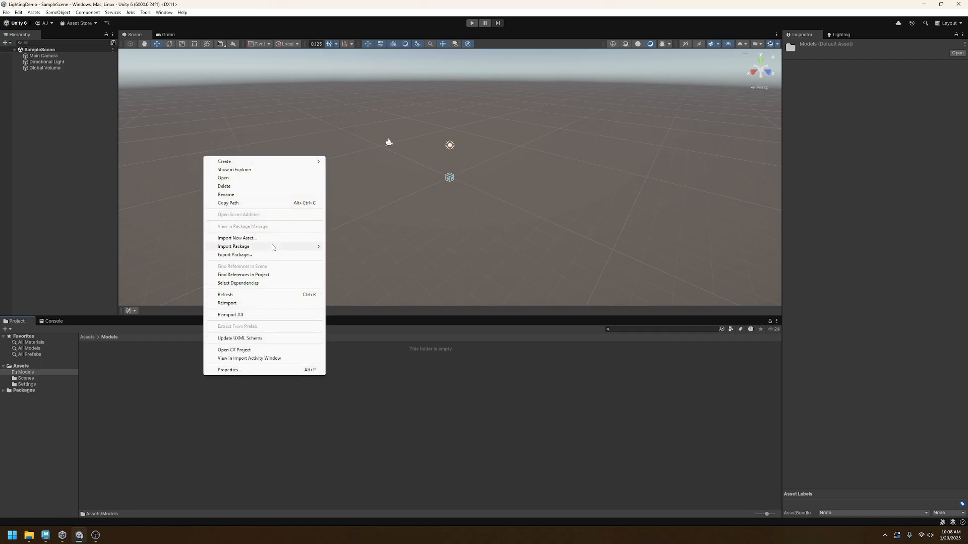
{"action": "left_click", "coordinate": [223, 170]}
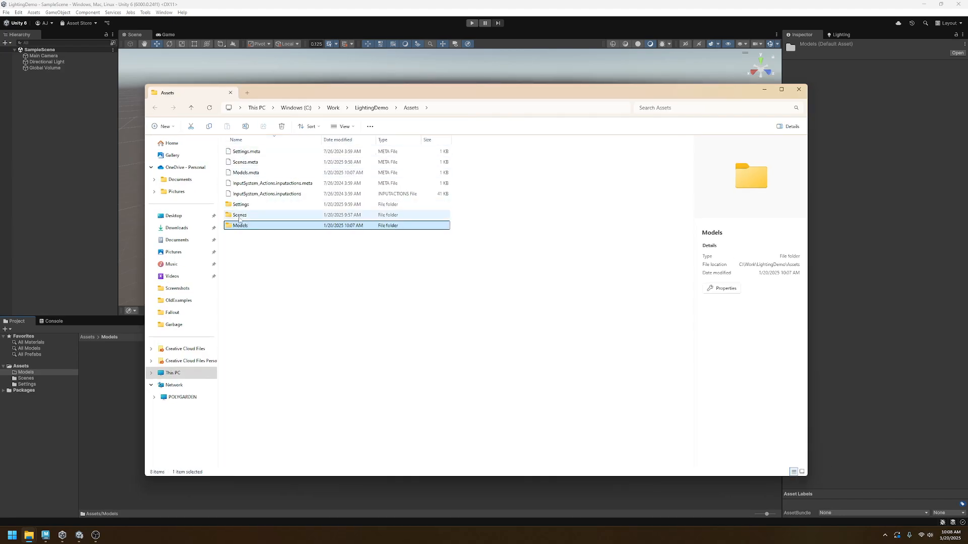
{"action": "left_click", "coordinate": [507, 108]}
{"action": "key", "text": "ctrl+c"}
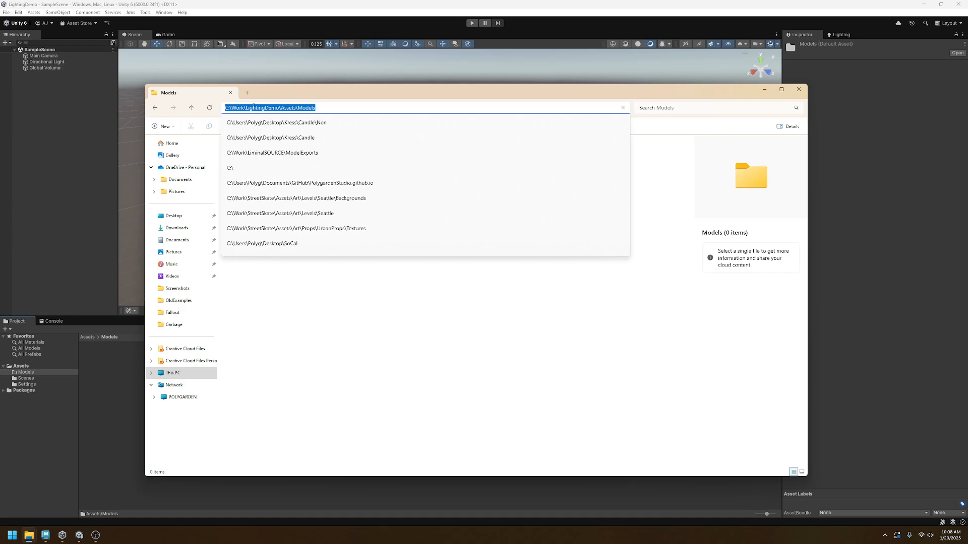
- Switch to Maya, set the export directory to C:\Work\LightingDemo\Assets\Models and export the selected Room mesh
{"action": "left_click", "coordinate": [46, 536]}
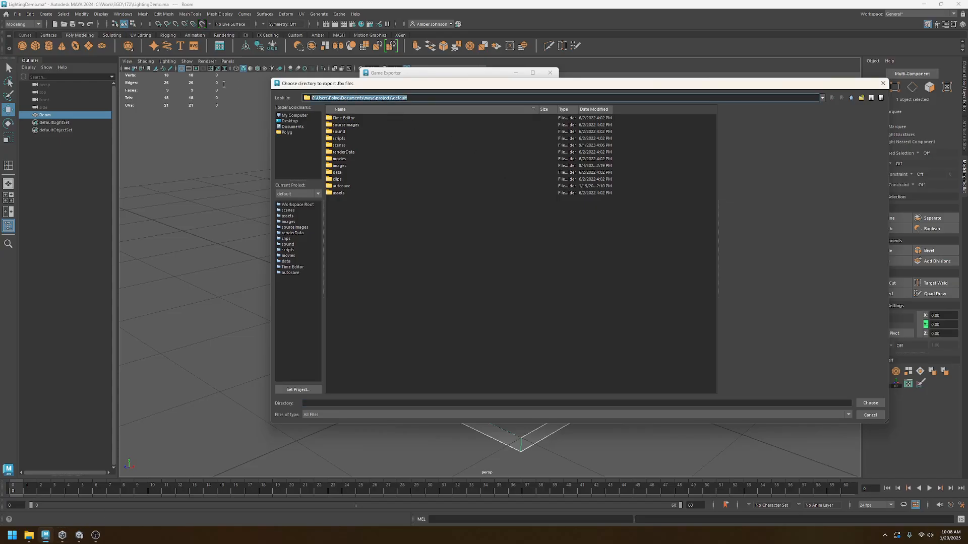
{"action": "key", "text": "ctrl+v"}
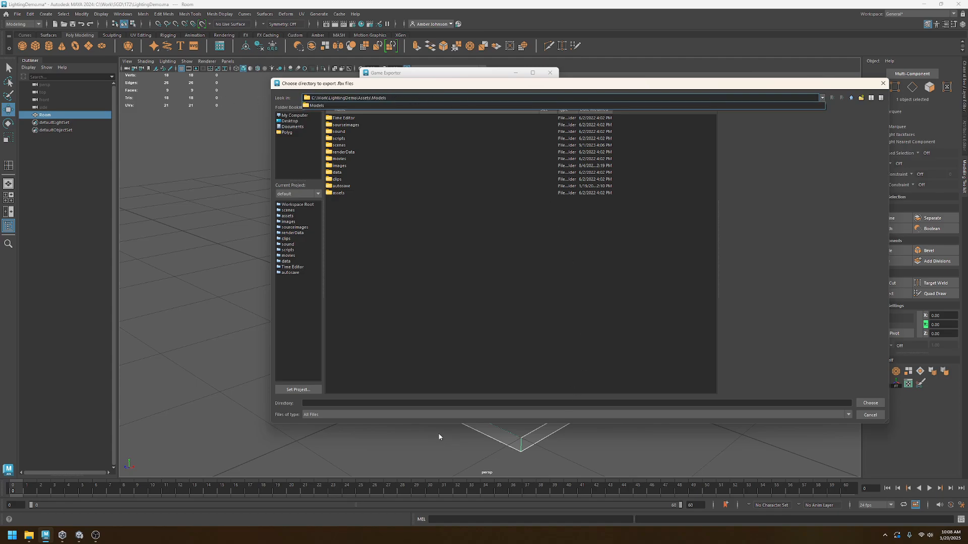
{"action": "key", "text": "Return"}
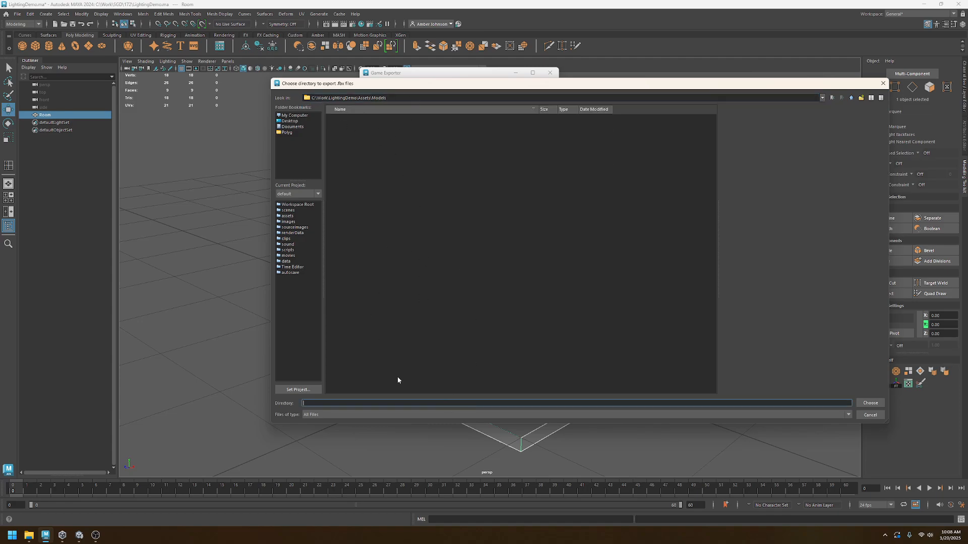
{"action": "left_click", "coordinate": [870, 403]}
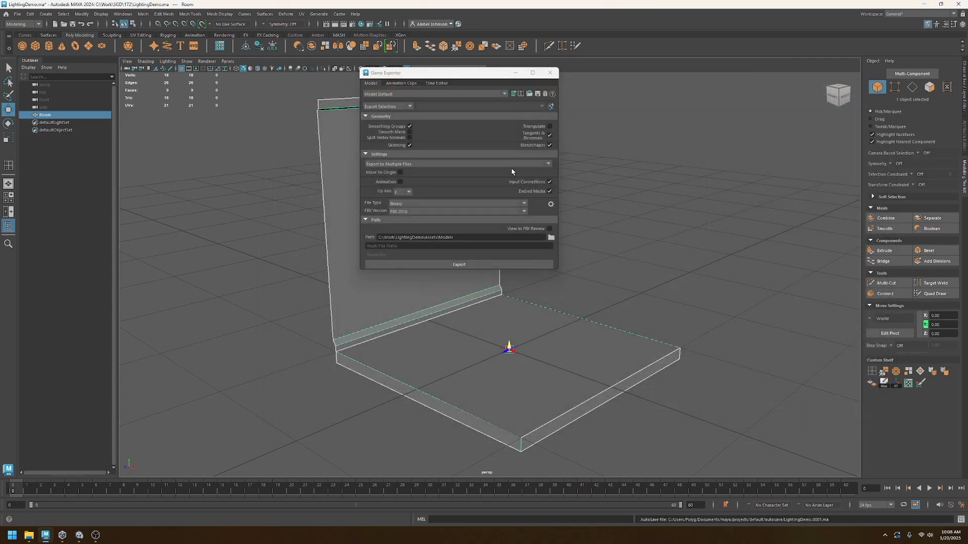
{"action": "left_click", "coordinate": [451, 265]}
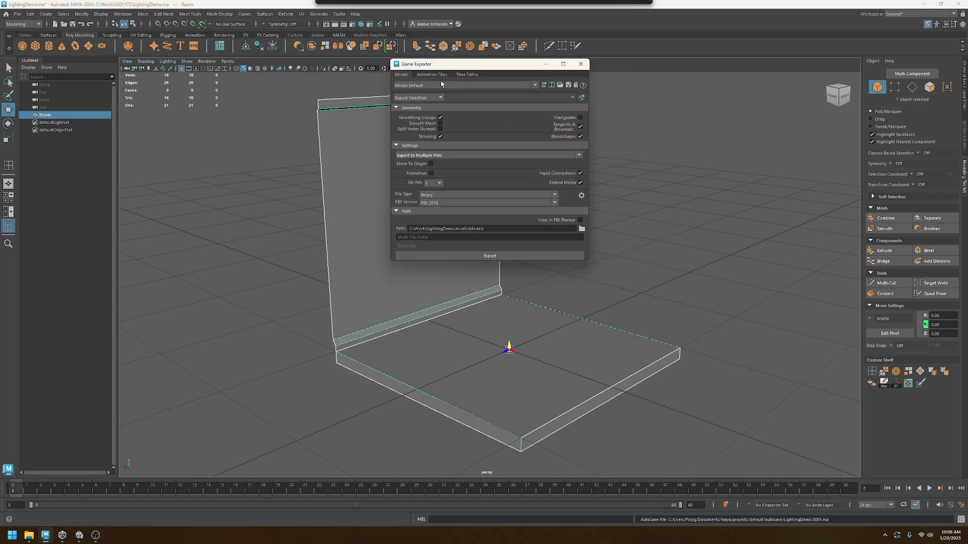
- Export the selected Room mesh from Maya, dismiss the Game Exporter and switch back to the Unity project's Models folder
{"action": "left_click", "coordinate": [513, 255]}
{"action": "left_click", "coordinate": [489, 173]}
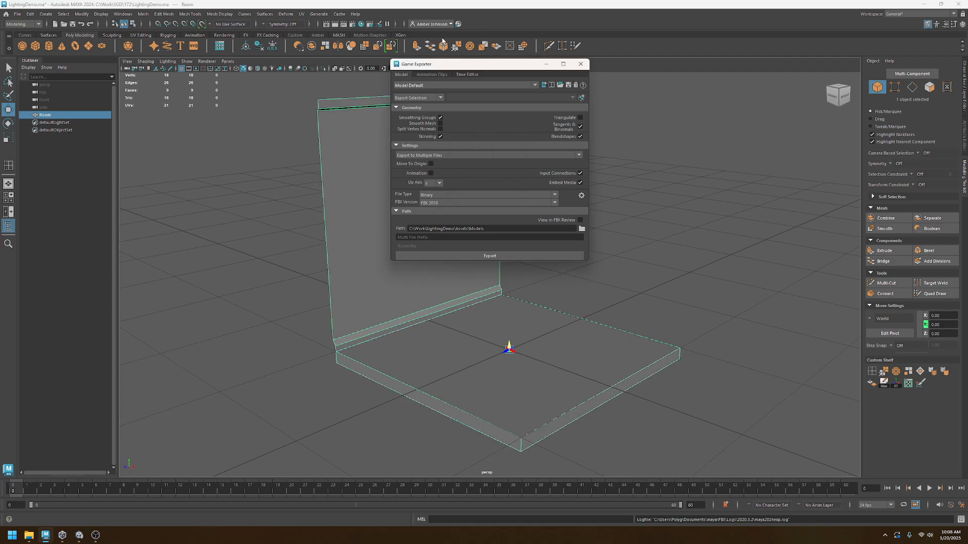
{"action": "left_click_drag", "start_coordinate": [460, 67], "coordinate": [967, 88]}
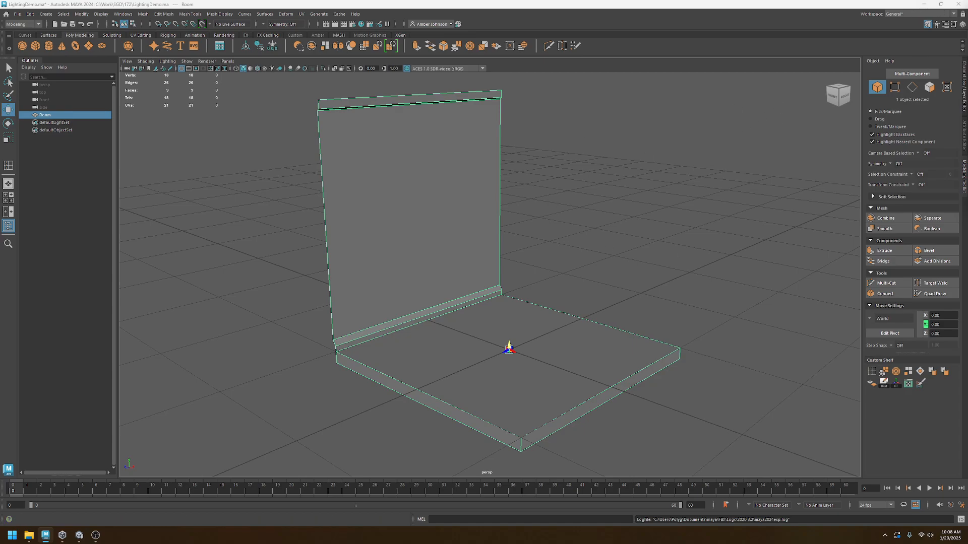
{"action": "left_click", "coordinate": [923, 6]}
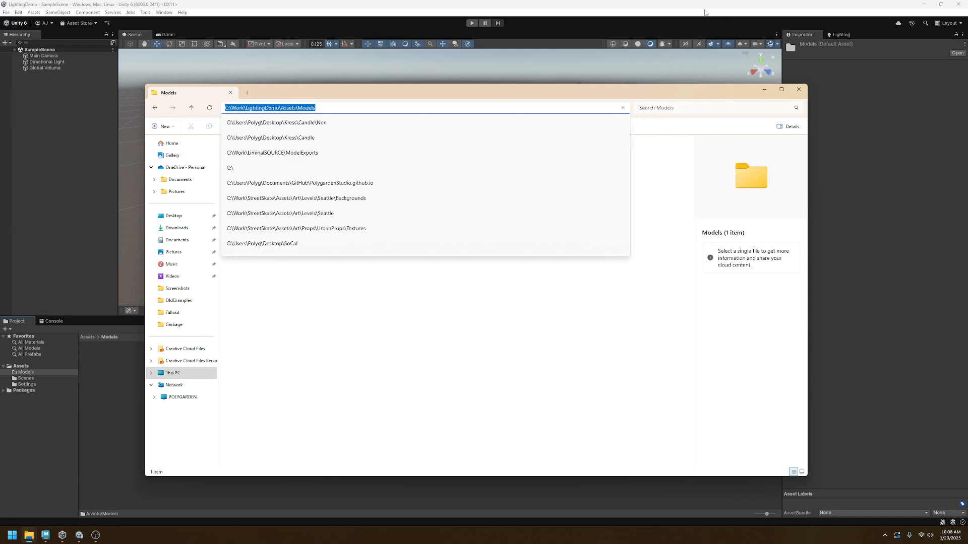
{"action": "left_click", "coordinate": [676, 10]}
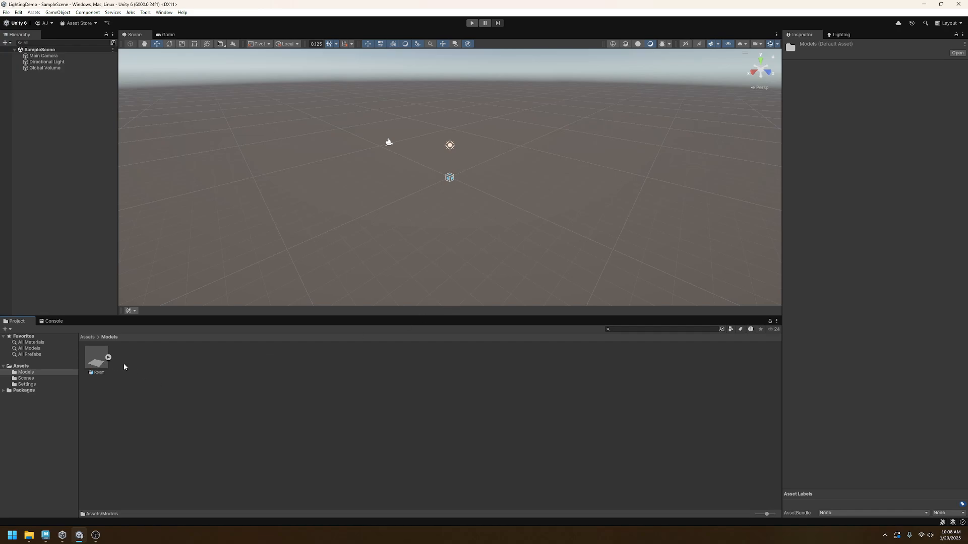
- Enable Generate Colliders and Generate Lightmap UVs in the Room model's import settings and apply them
{"action": "left_click", "coordinate": [96, 358]}
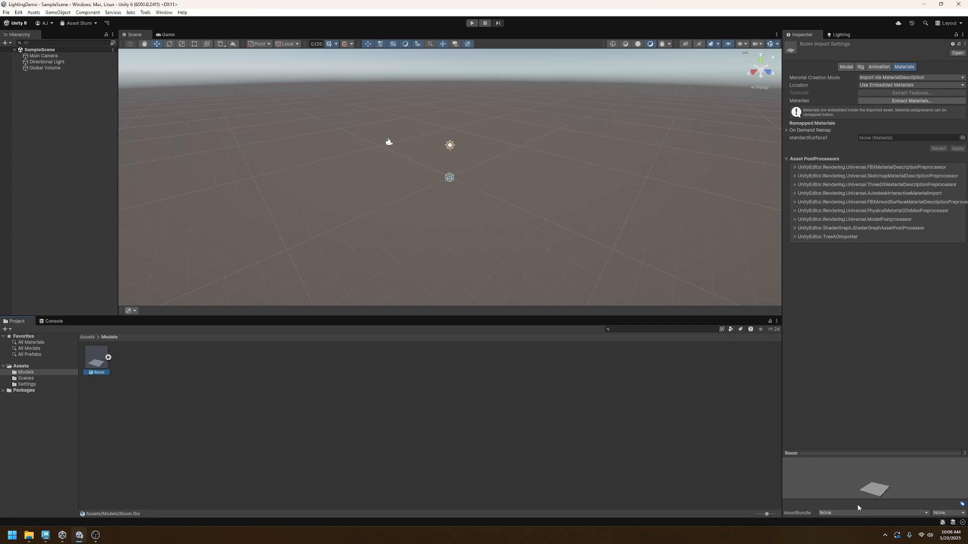
{"action": "left_click_drag", "start_coordinate": [869, 484], "coordinate": [934, 481]}
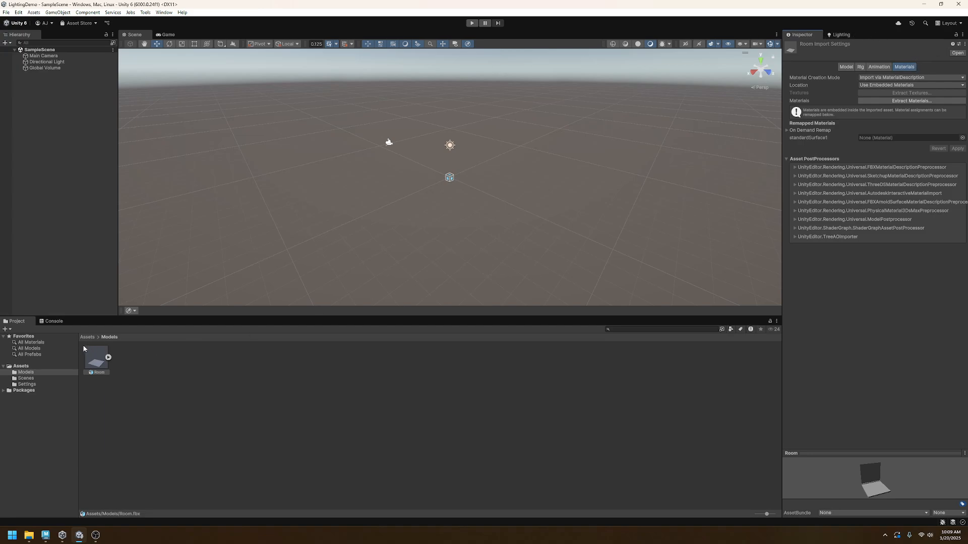
{"action": "left_click", "coordinate": [95, 350]}
{"action": "left_click", "coordinate": [846, 69]}
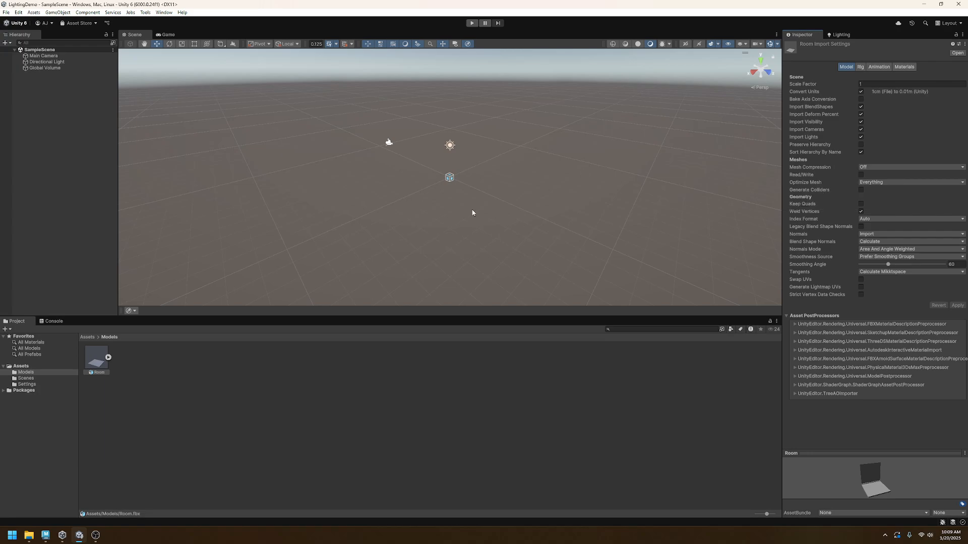
{"action": "left_click", "coordinate": [860, 189]}
{"action": "left_click", "coordinate": [861, 287]}
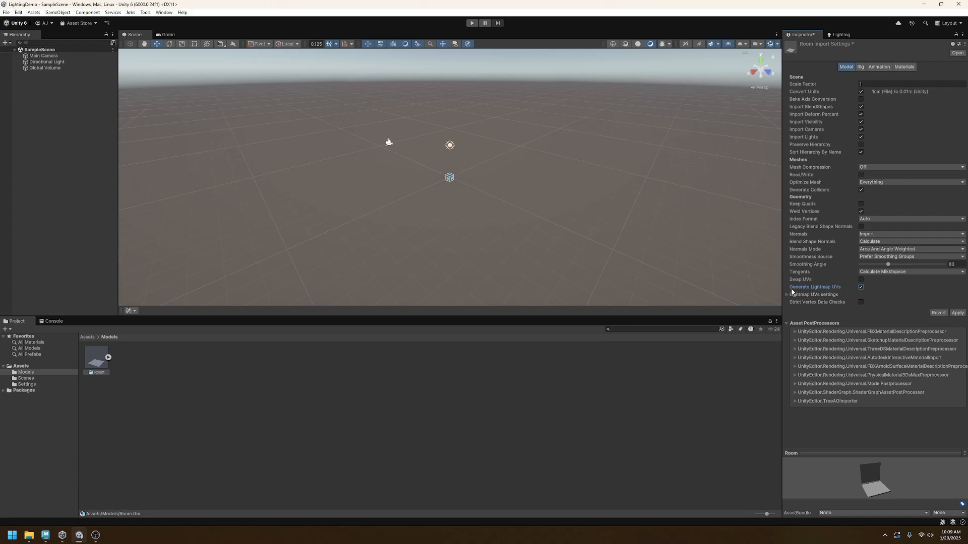
{"action": "left_click", "coordinate": [957, 313]}
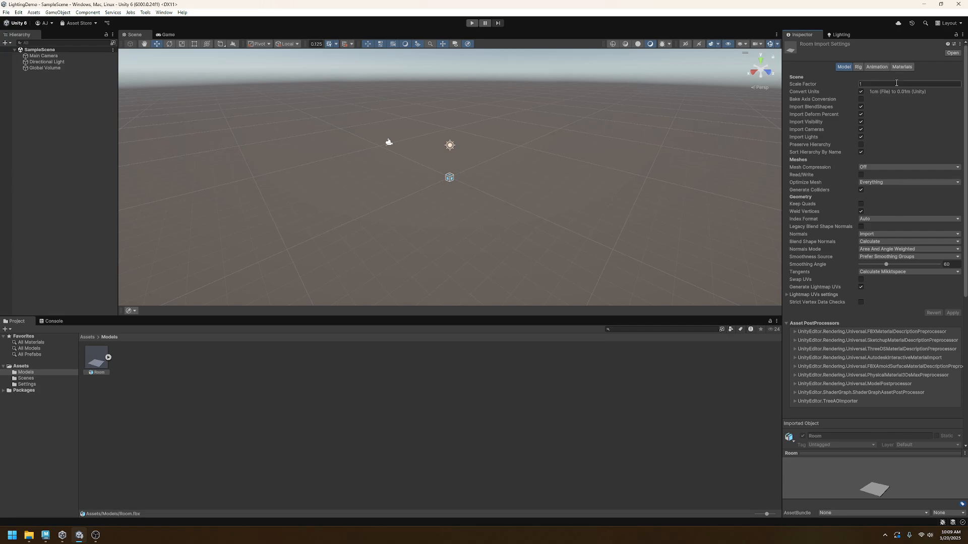
- Set the Room model's rig Animation Type to None, disable Import Animation and apply the changes
{"action": "left_click", "coordinate": [859, 67]}
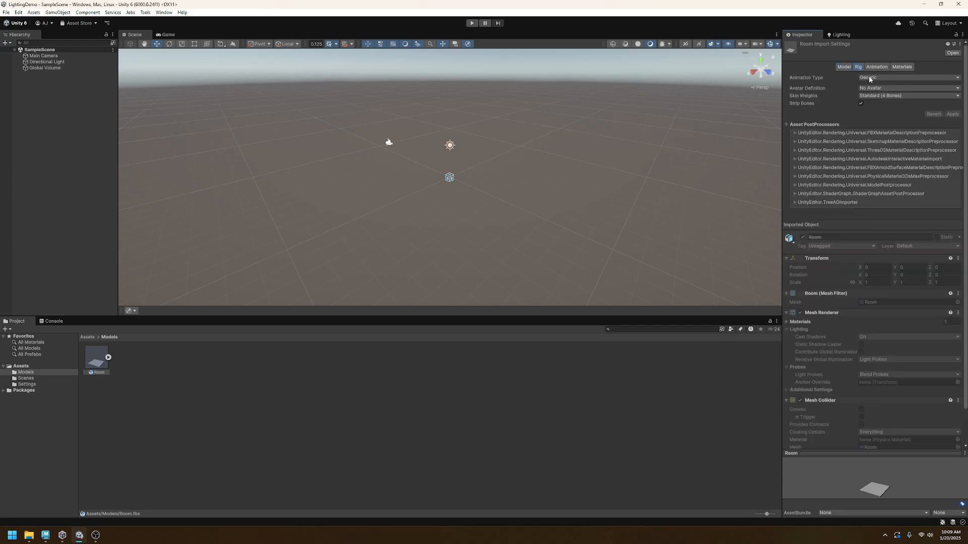
{"action": "left_click", "coordinate": [875, 78]}
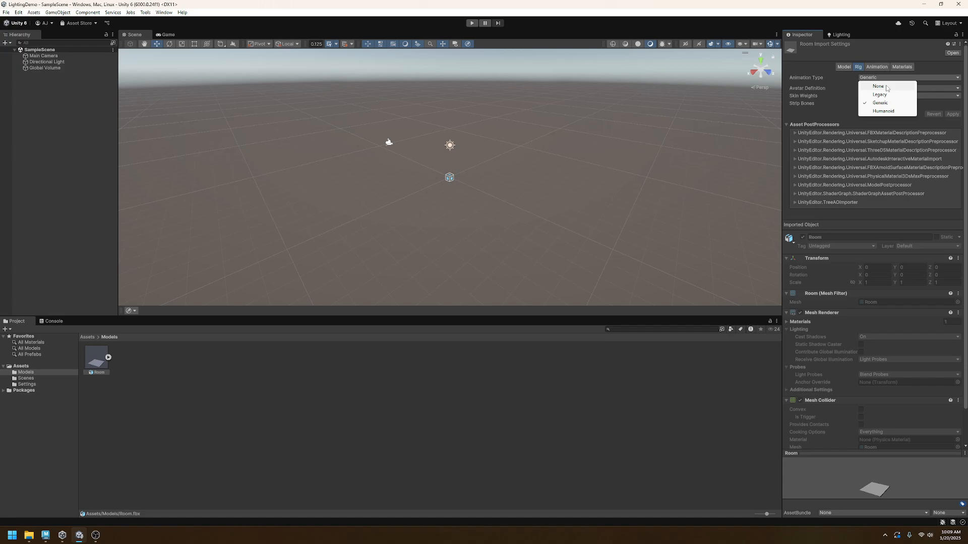
{"action": "left_click", "coordinate": [878, 86]}
{"action": "left_click", "coordinate": [880, 68]}
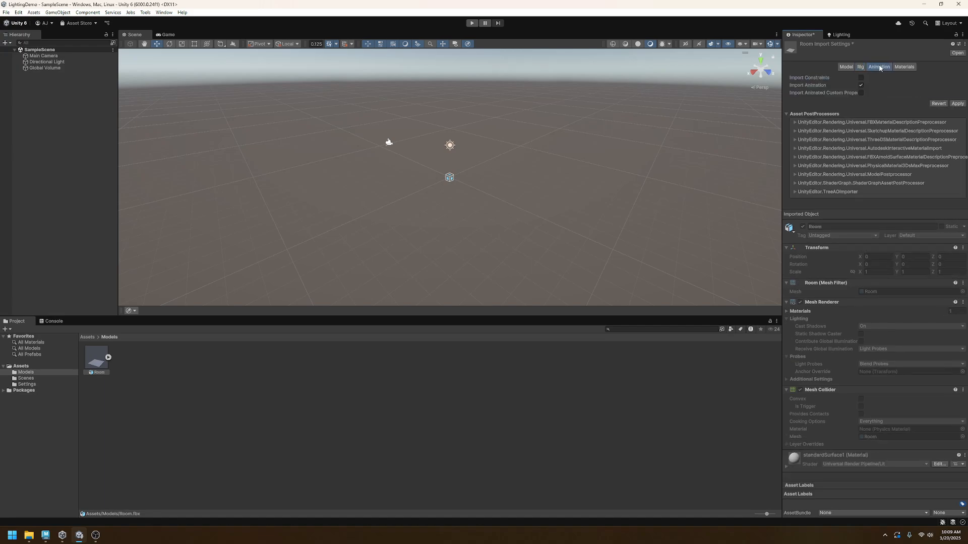
{"action": "left_click", "coordinate": [861, 85]}
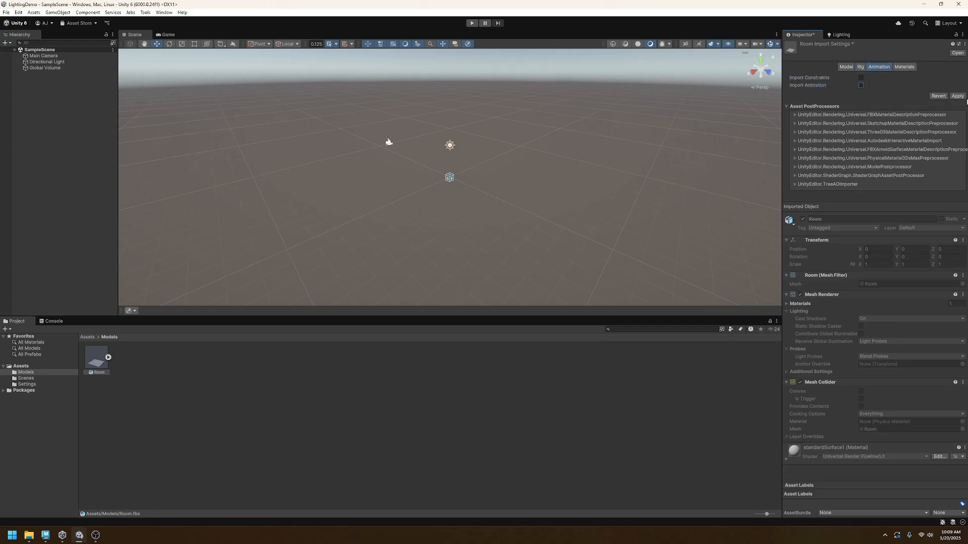
{"action": "left_click", "coordinate": [958, 96]}
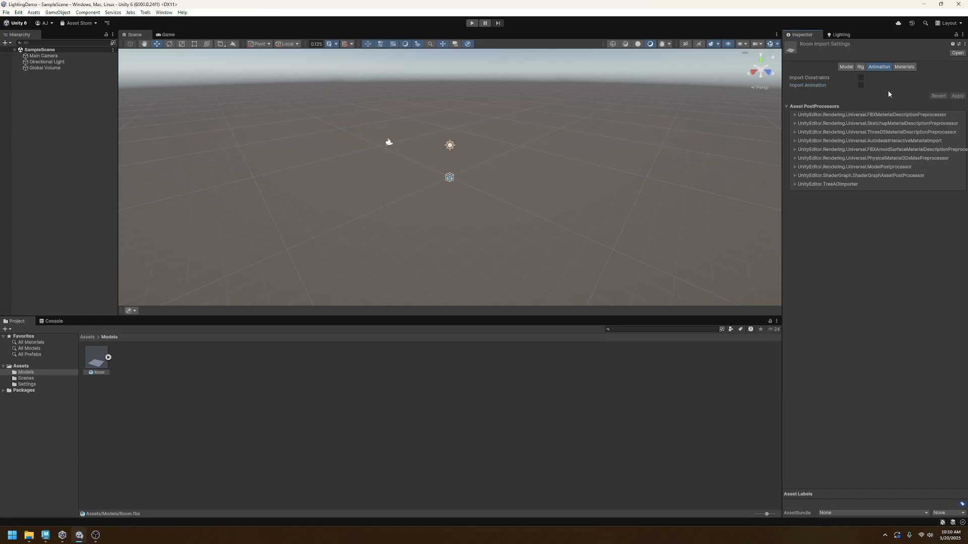
- Check the Room model's material import settings and create a folder named Materials in Assets
{"action": "left_click", "coordinate": [904, 66]}
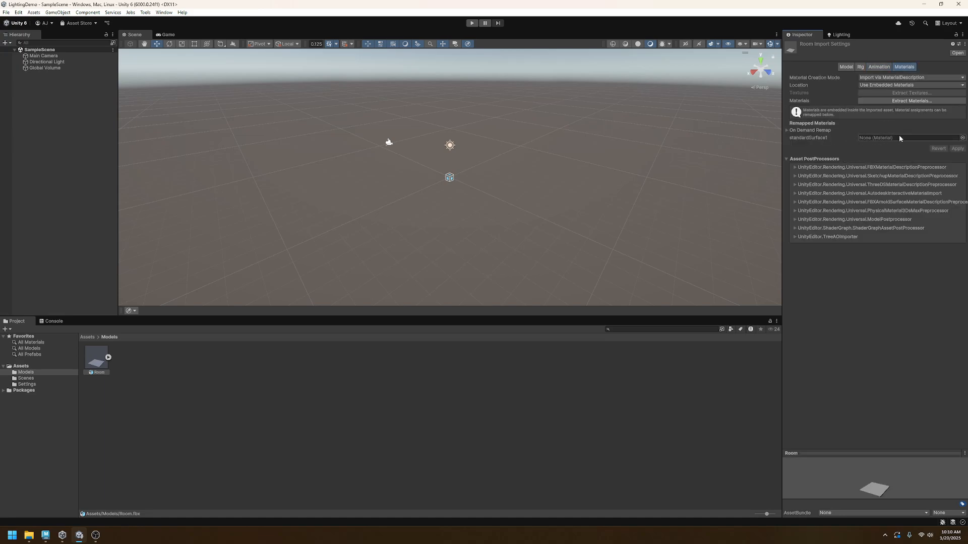
{"action": "left_click", "coordinate": [88, 338]}
{"action": "right_click", "coordinate": [241, 372]}
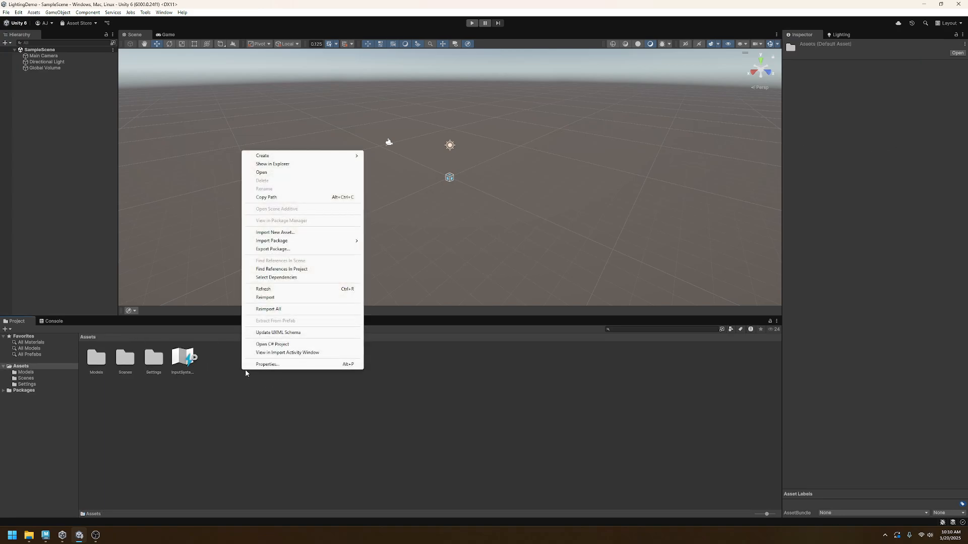
{"action": "mouse_move", "coordinate": [312, 156]}
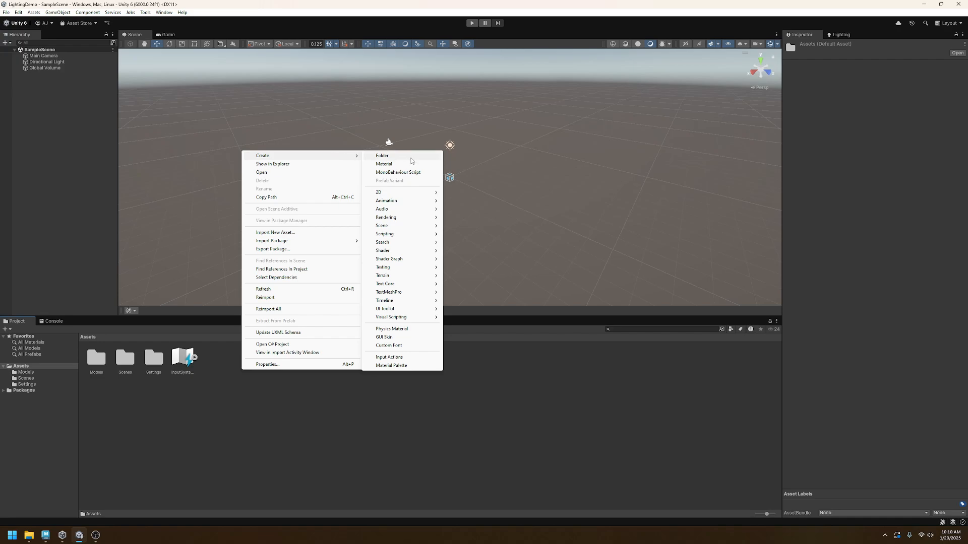
{"action": "left_click", "coordinate": [412, 158]}
{"action": "type", "text": "Materi"}
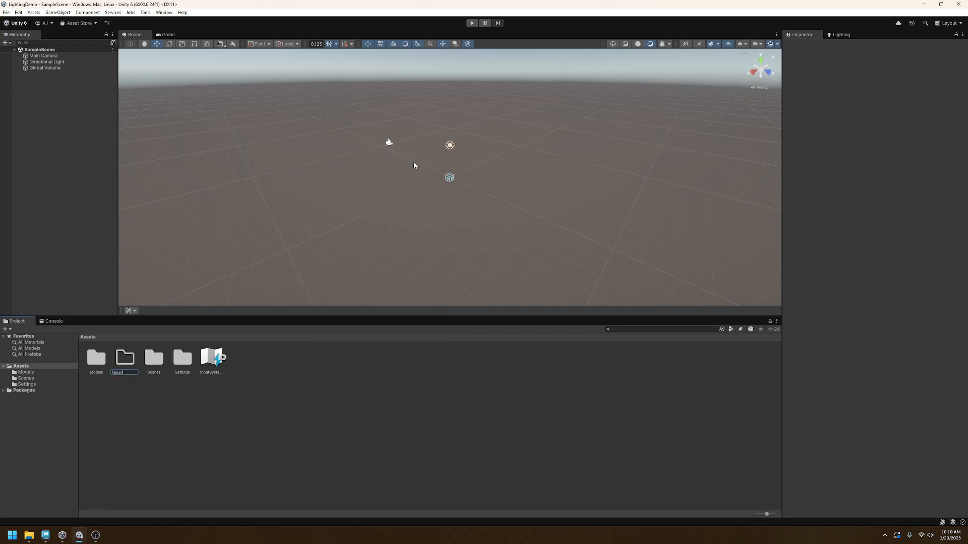
{"action": "type", "text": "als"}
{"action": "key", "text": "Return"}
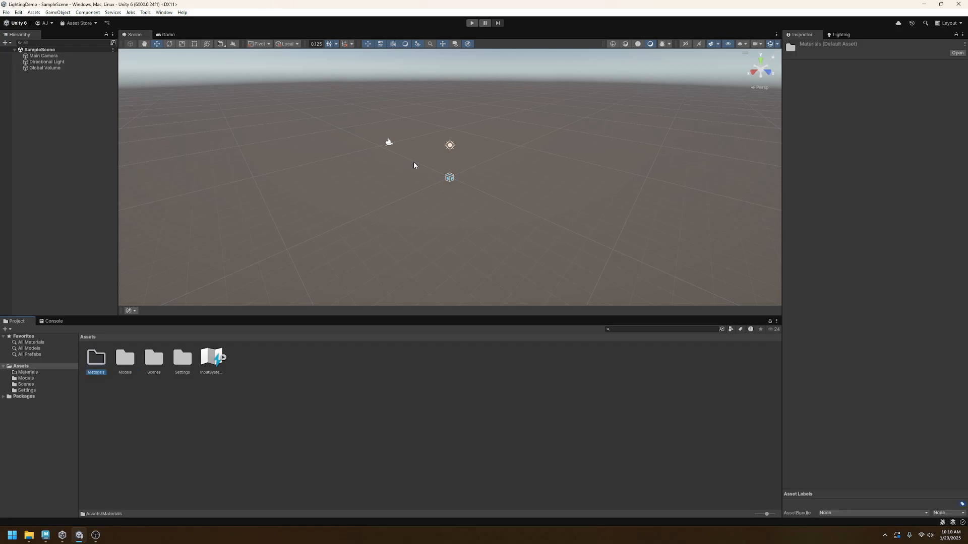
- Create a new material named Gray inside the Materials folder
{"action": "double_click", "coordinate": [96, 358]}
{"action": "right_click", "coordinate": [141, 373]}
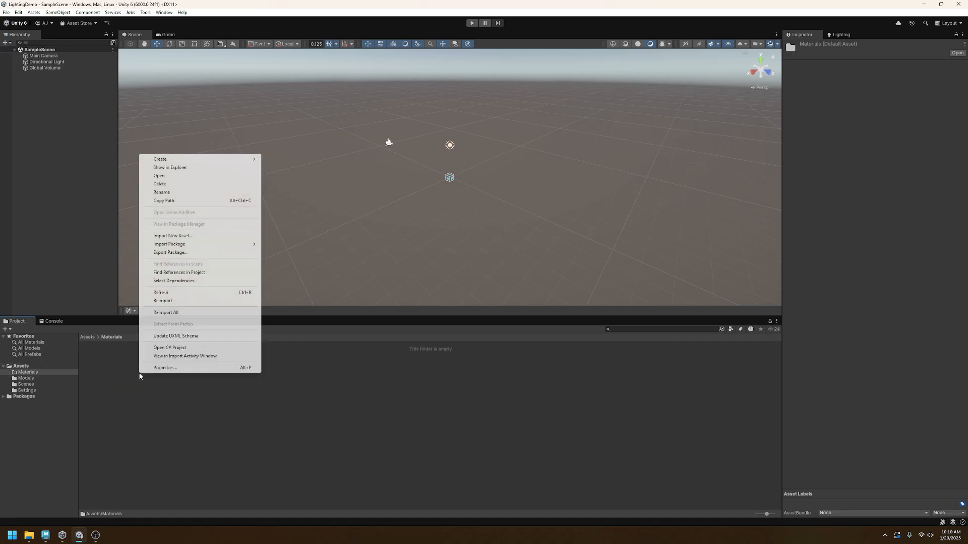
{"action": "mouse_move", "coordinate": [178, 160]}
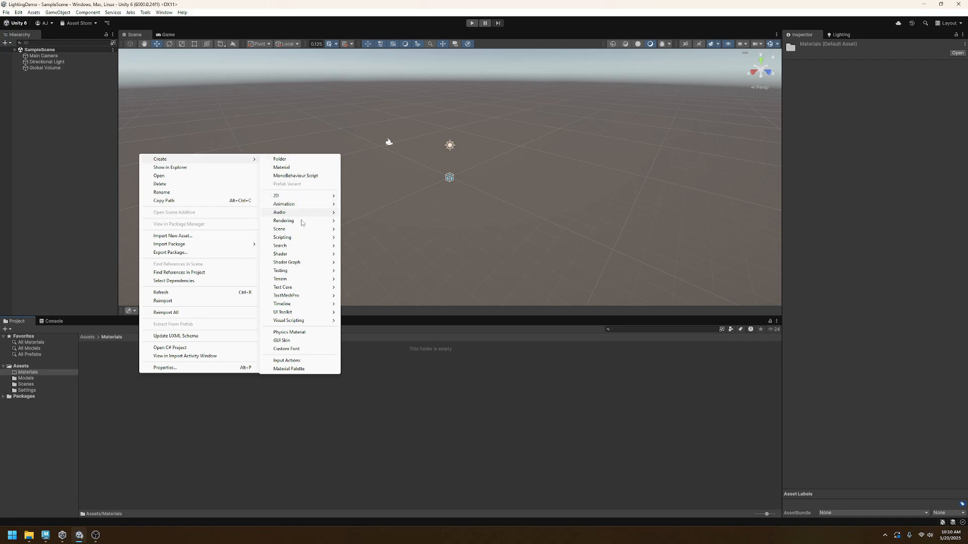
{"action": "left_click", "coordinate": [306, 169]}
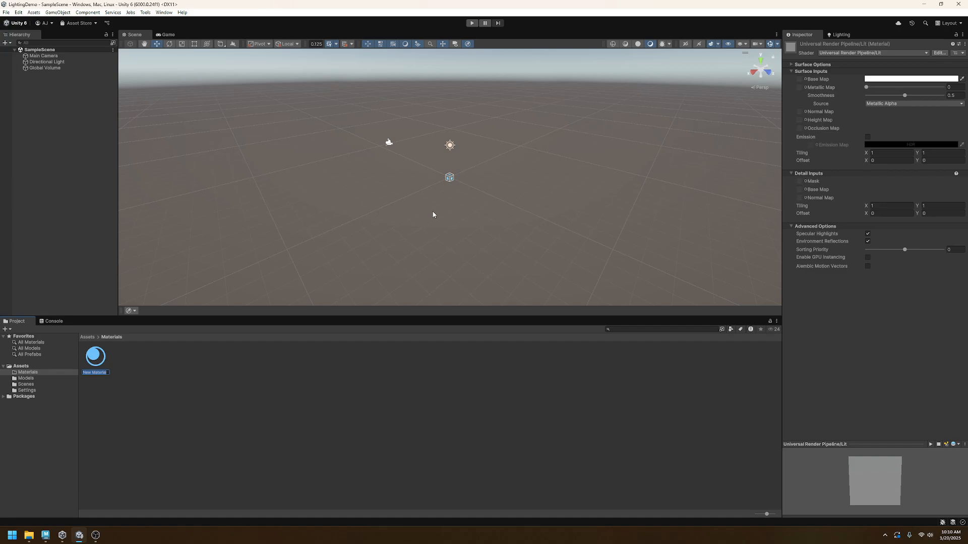
{"action": "type", "text": "Gray"}
{"action": "key", "text": "Return"}
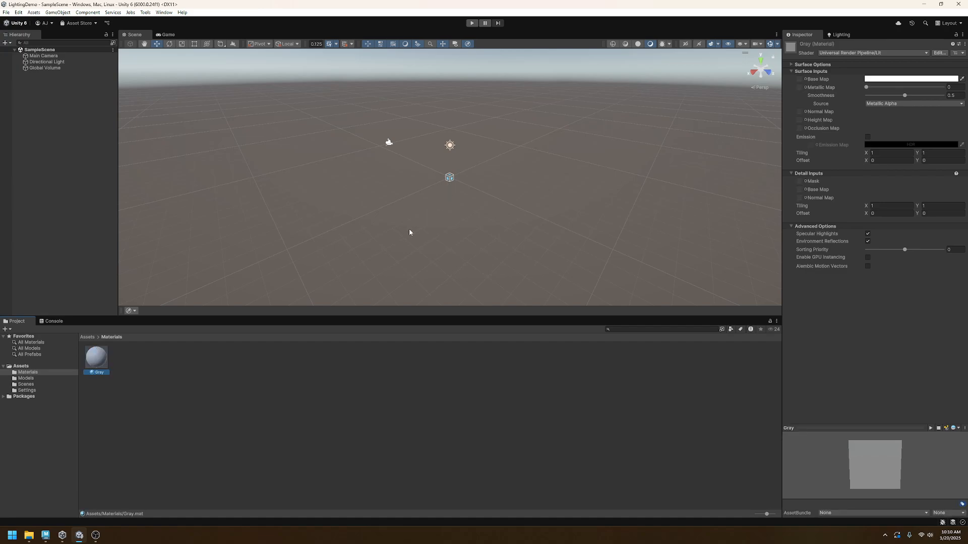
- Set the Gray material's Base Map color to mid-gray, hexadecimal A6A6A6
{"action": "left_click", "coordinate": [798, 79]}
{"action": "left_click", "coordinate": [887, 79]}
{"action": "mouse_move", "coordinate": [836, 134]}
{"action": "left_mouse_down"}
{"action": "mouse_move", "coordinate": [821, 123]}
{"action": "mouse_move", "coordinate": [824, 134]}
{"action": "left_mouse_up"}
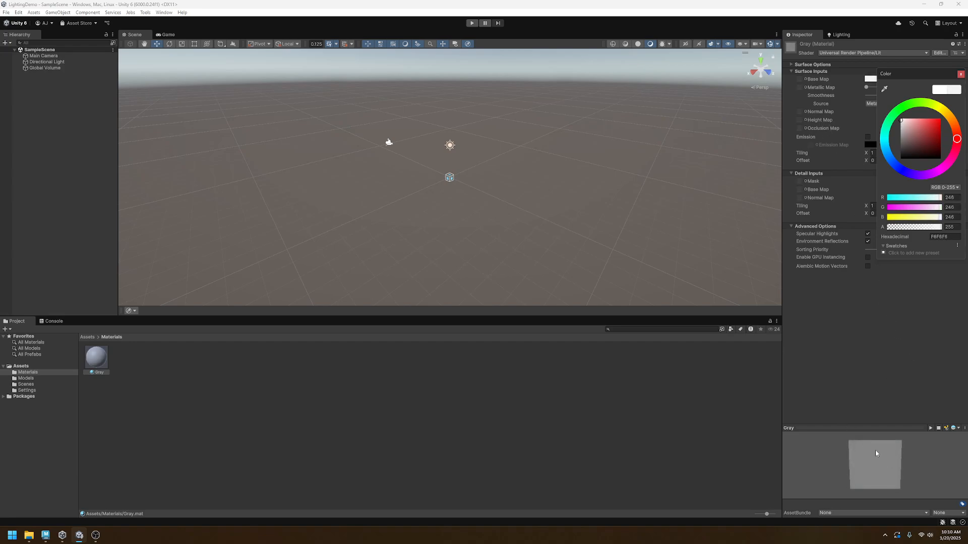
{"action": "left_click", "coordinate": [961, 74]}
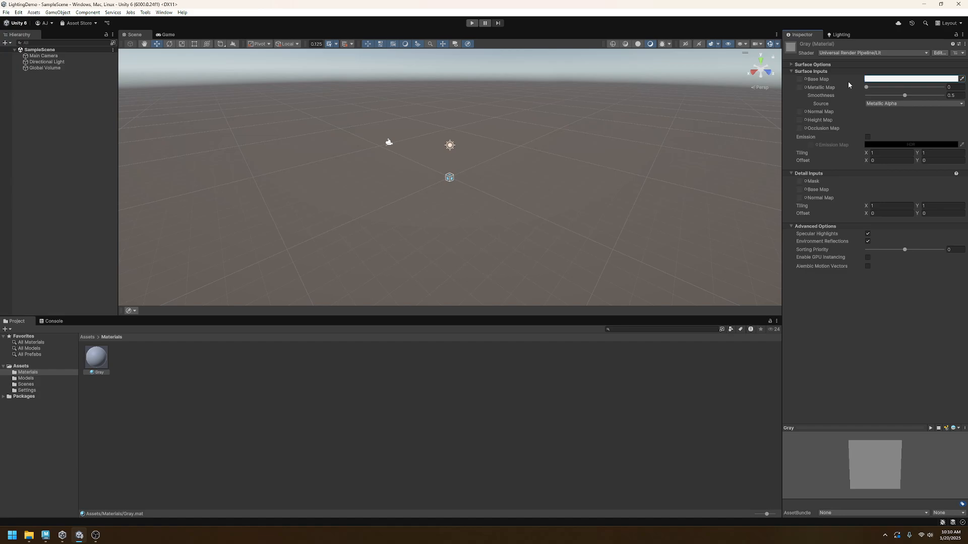
{"action": "left_click", "coordinate": [864, 79]}
{"action": "left_click_drag", "start_coordinate": [897, 137], "coordinate": [831, 131]}
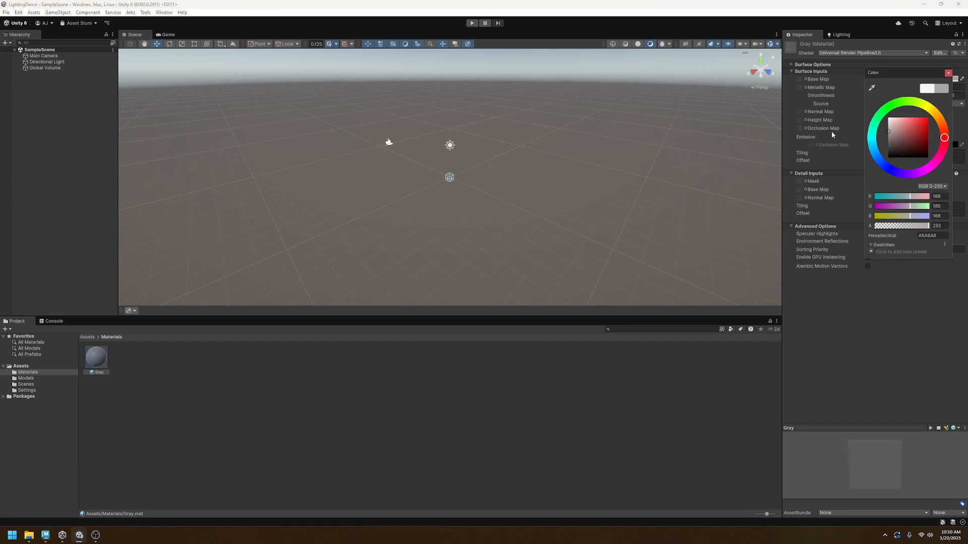
{"action": "left_click_drag", "start_coordinate": [919, 71], "coordinate": [859, 86]}
{"action": "left_click", "coordinate": [887, 88]}
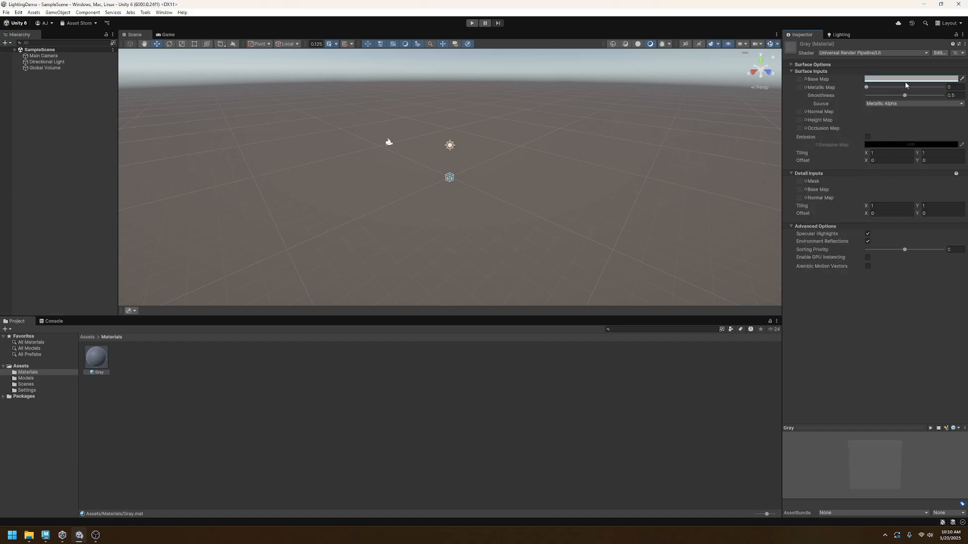
- Remap the Room model's standardSurface1 material to Gray in its import settings and apply the change
{"action": "left_click", "coordinate": [26, 378]}
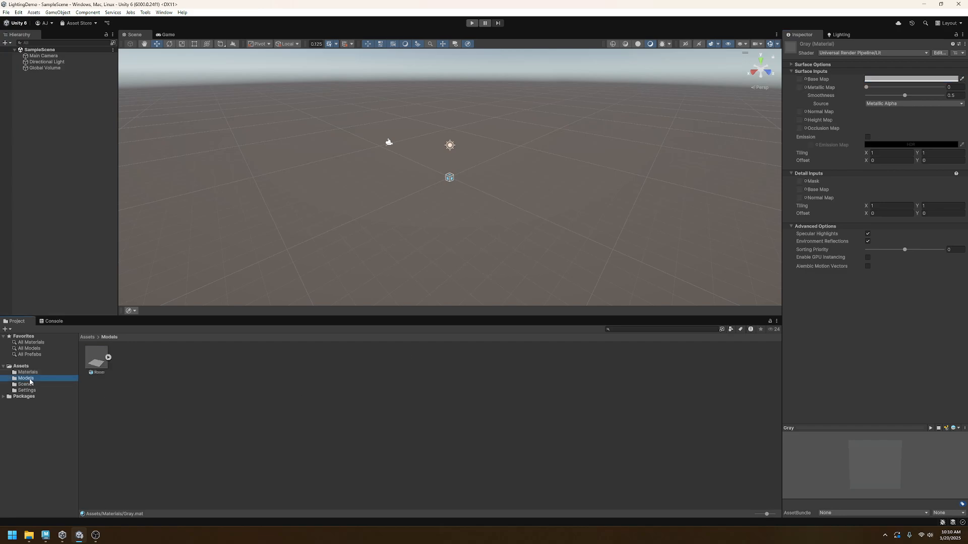
{"action": "left_click", "coordinate": [97, 364]}
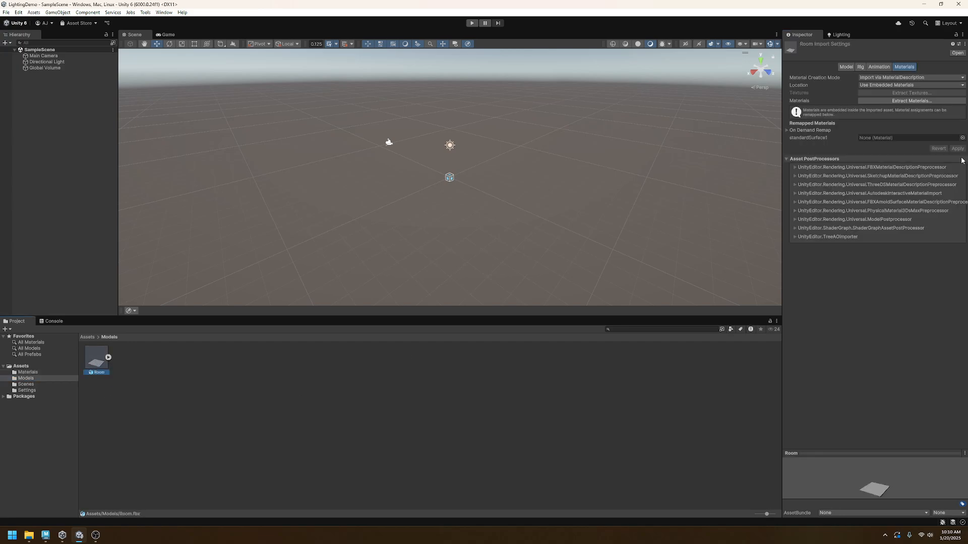
{"action": "left_click", "coordinate": [962, 137]}
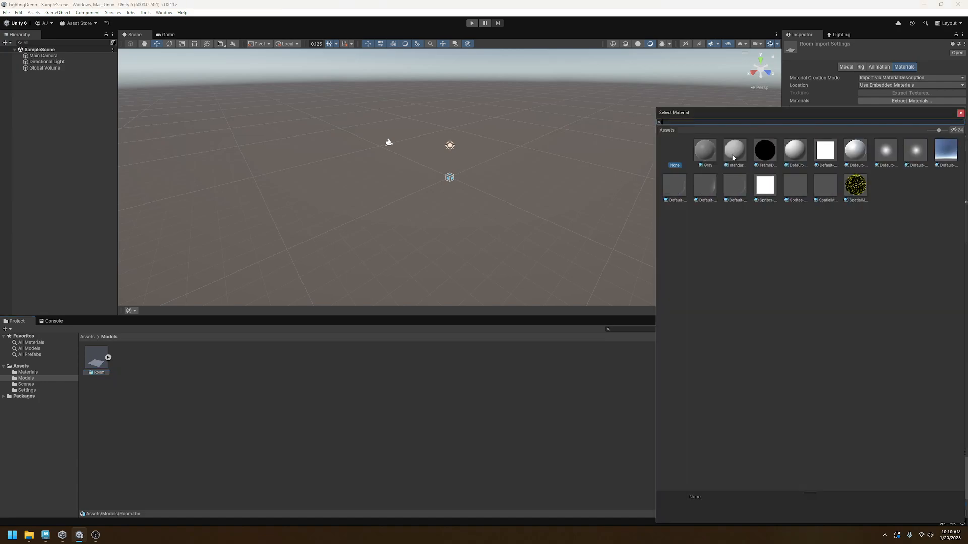
{"action": "double_click", "coordinate": [705, 150]}
{"action": "left_click", "coordinate": [957, 149]}
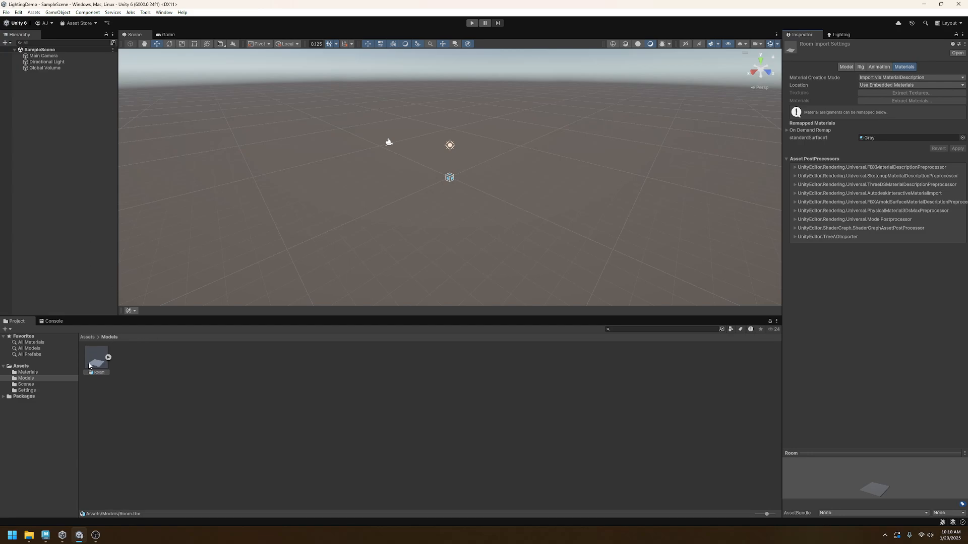
- Add the Room model from the Models folder to SampleScene as a top-level object
{"action": "left_click_drag", "start_coordinate": [88, 361], "coordinate": [49, 192]}
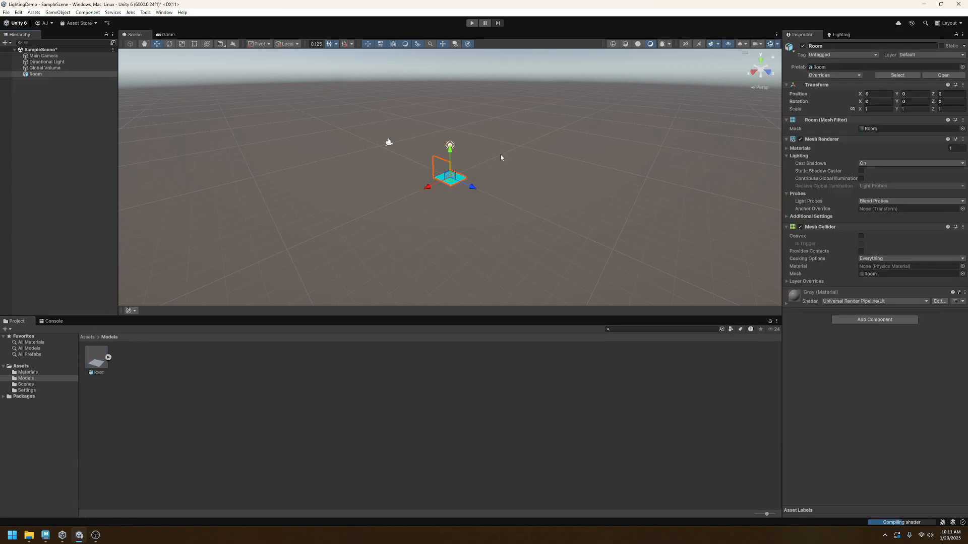
{"action": "key", "text": "f"}
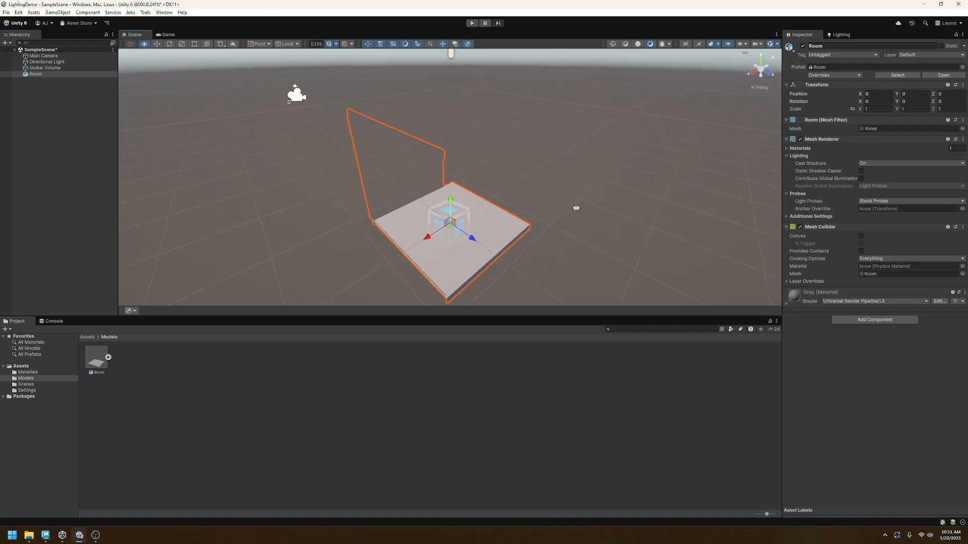
{"action": "left_click_drag", "start_coordinate": [576, 208], "coordinate": [359, 193], "text": "alt"}
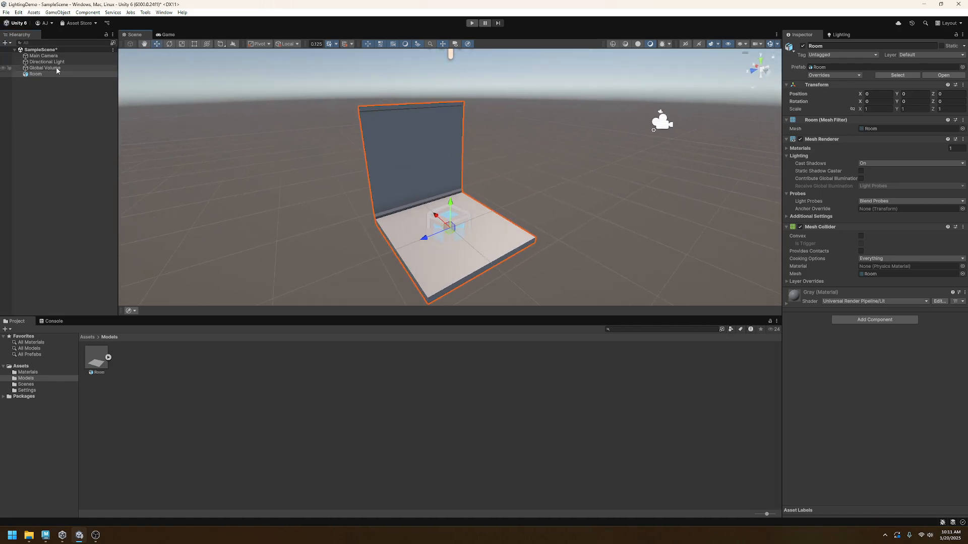
- Delete the Global Volume from SampleScene and select the Directional Light
{"action": "left_click", "coordinate": [56, 69]}
{"action": "key", "text": "Delete"}
{"action": "left_click", "coordinate": [63, 63]}
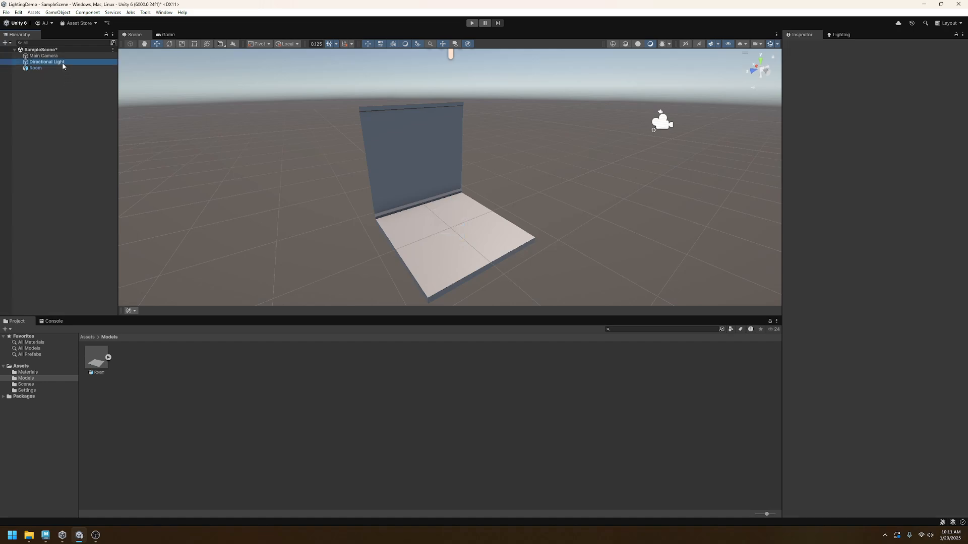
- Delete the Directional Light, save SampleScene and enlarge the scene view's height
{"action": "key", "text": "Delete"}
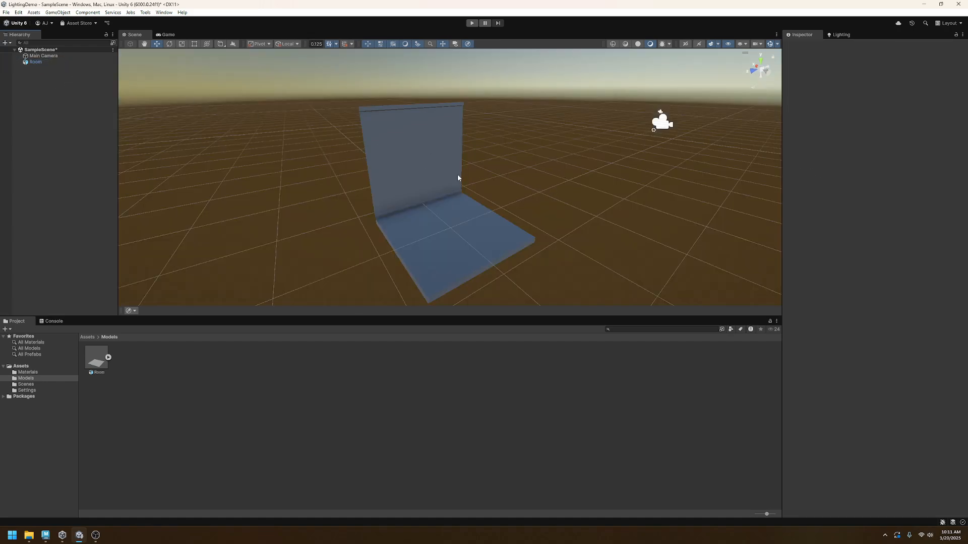
{"action": "left_click_drag", "start_coordinate": [390, 187], "coordinate": [444, 164], "text": "alt"}
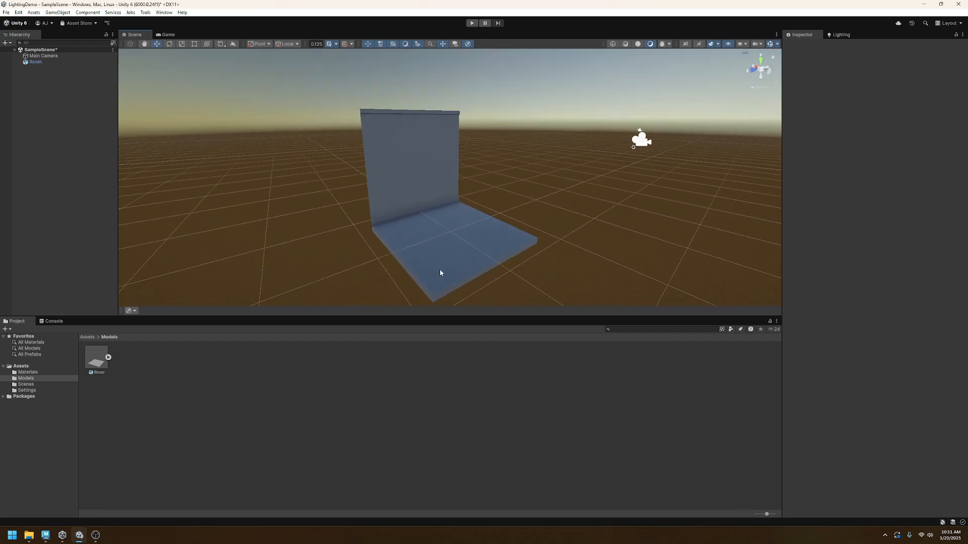
{"action": "key", "text": "ctrl+s"}
{"action": "left_click_drag", "start_coordinate": [215, 318], "coordinate": [215, 390]}
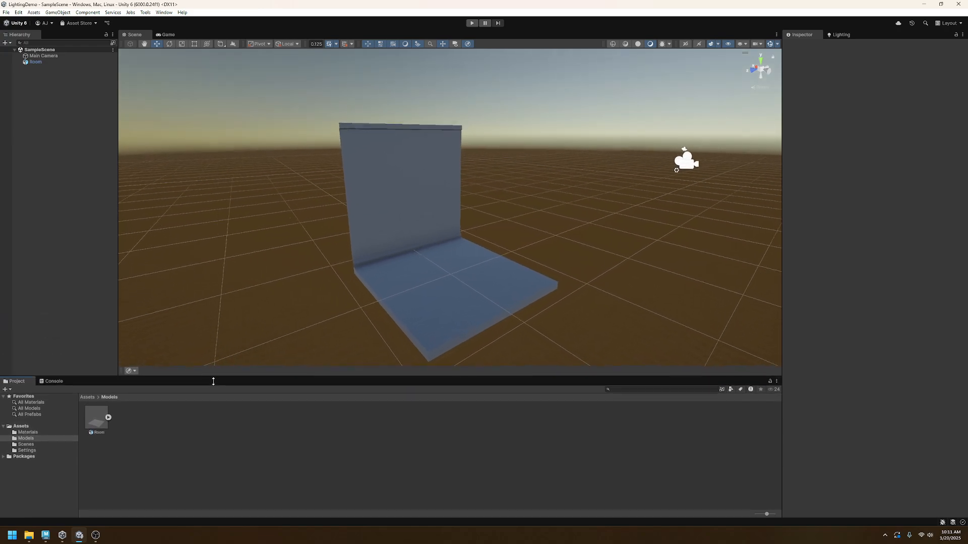
- Create a ProBuilder cube about 3.87 by 2.27 by 1.92 units beside the Room model, with its pivot at Center
{"action": "left_click", "coordinate": [145, 12]}
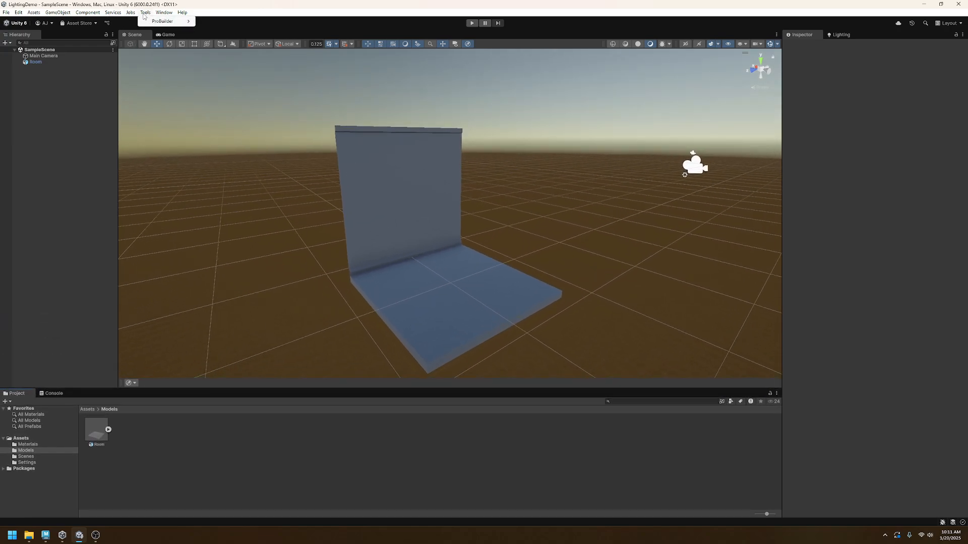
{"action": "mouse_move", "coordinate": [161, 21]}
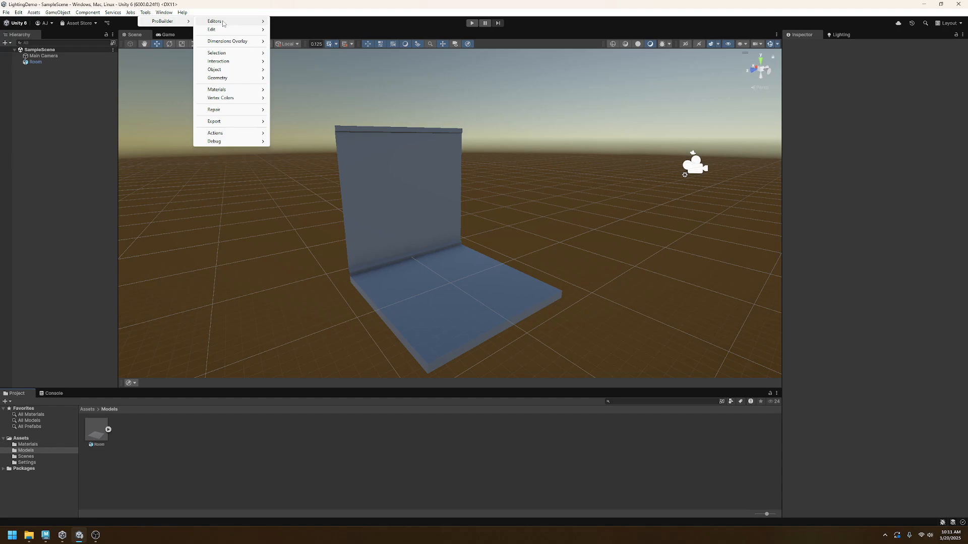
{"action": "mouse_move", "coordinate": [223, 23]}
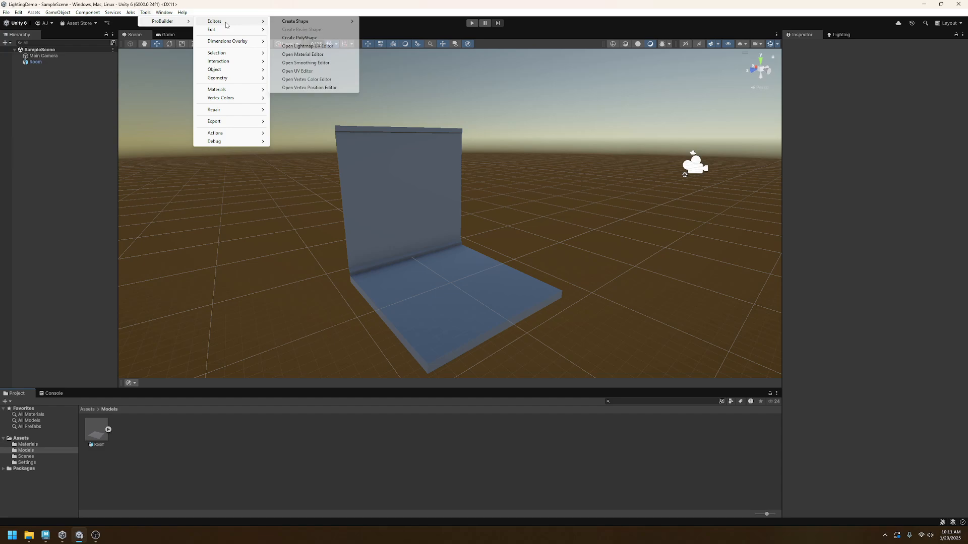
{"action": "mouse_move", "coordinate": [319, 22]}
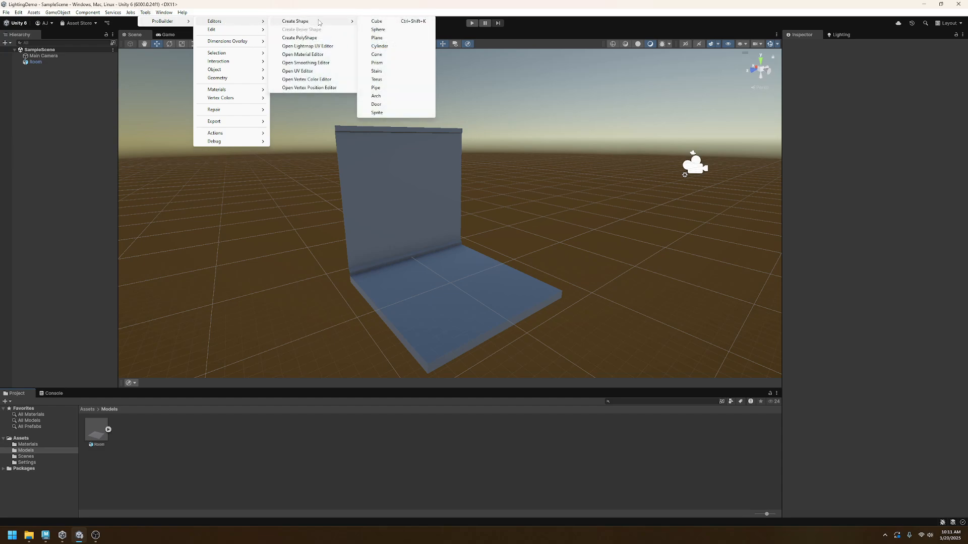
{"action": "left_click", "coordinate": [378, 21]}
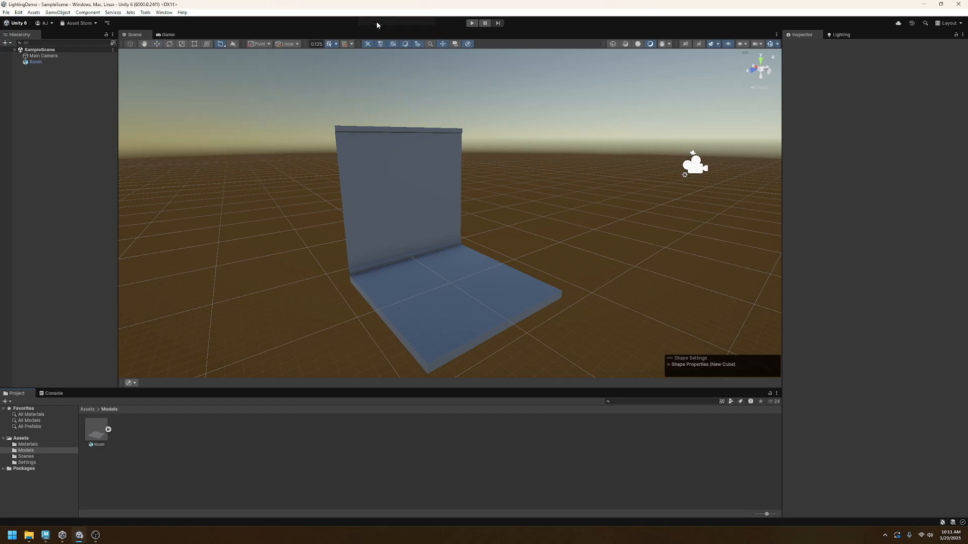
{"action": "left_click", "coordinate": [671, 365]}
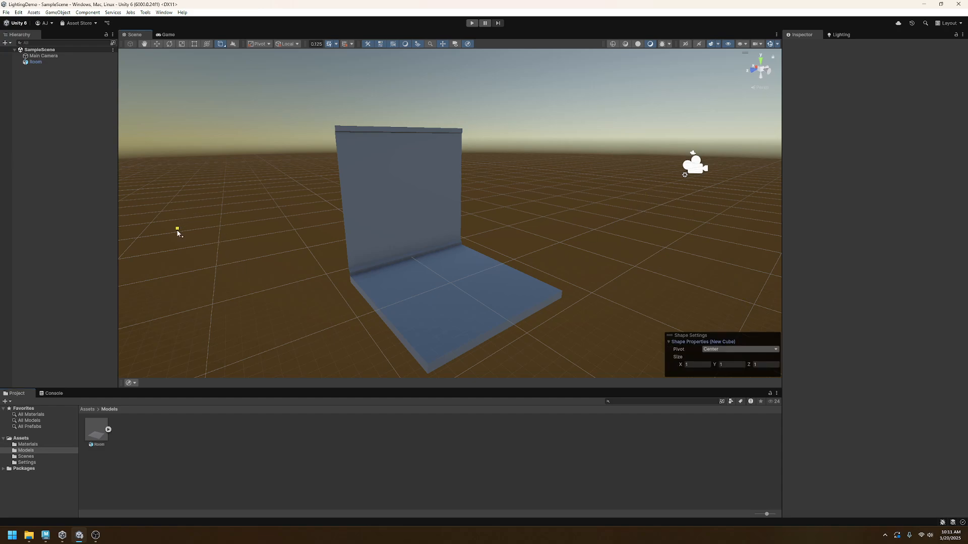
{"action": "left_click_drag", "start_coordinate": [172, 248], "coordinate": [361, 317]}
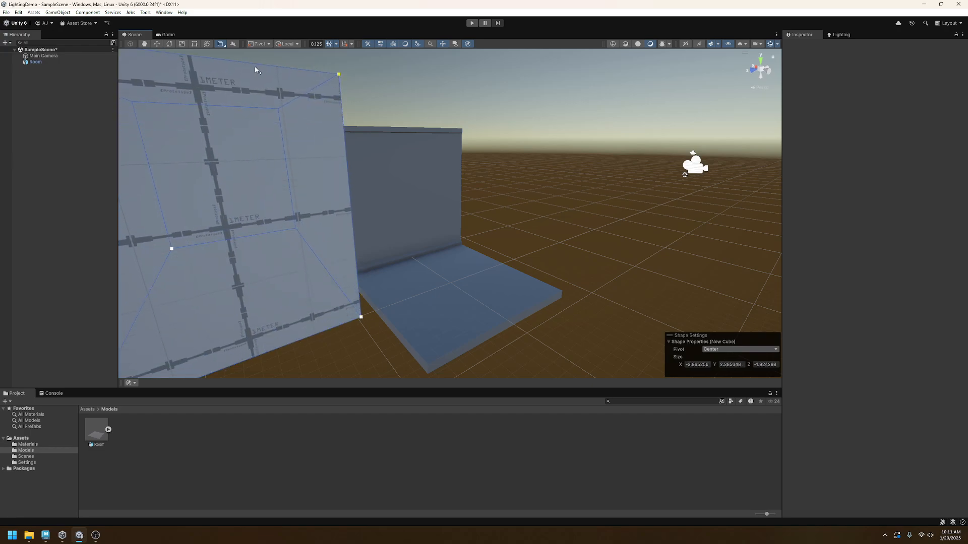
{"action": "left_click", "coordinate": [260, 84]}
- Move the cube away from the Room model along the Z axis to position Z 3.61
{"action": "scroll", "coordinate": [342, 184], "scroll_direction": "down", "scroll_amount": 6}
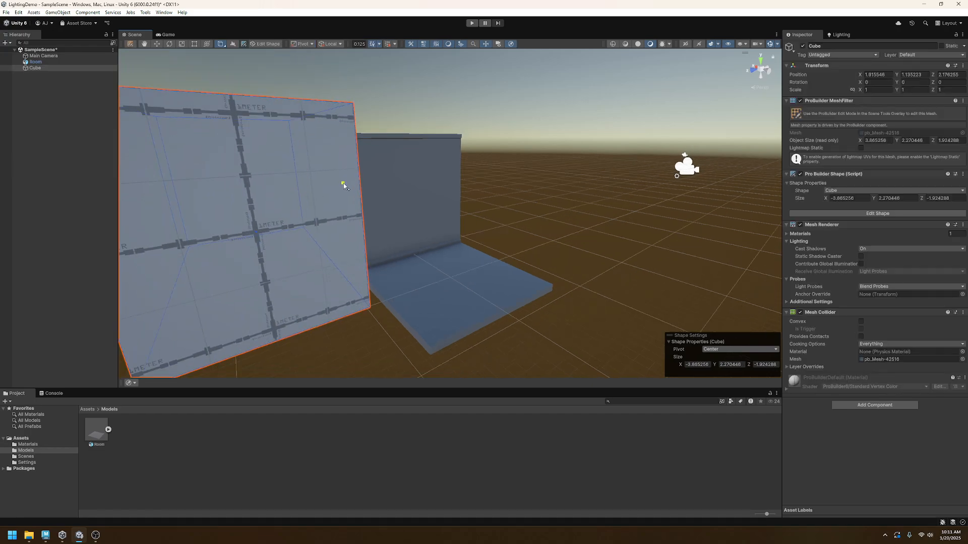
{"action": "left_click_drag", "start_coordinate": [331, 287], "coordinate": [371, 322], "text": "alt"}
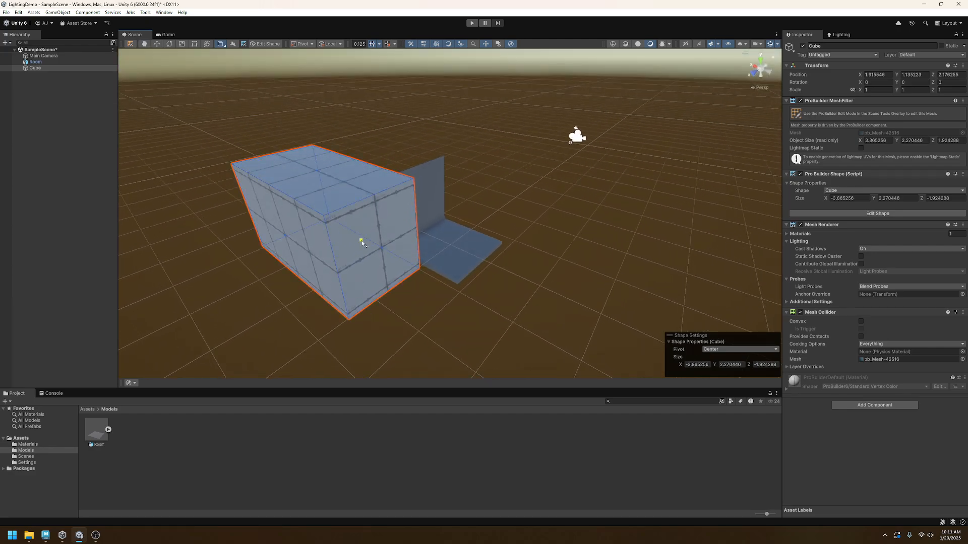
{"action": "key", "text": "w"}
{"action": "left_click_drag", "start_coordinate": [297, 232], "coordinate": [225, 262]}
{"action": "left_click_drag", "start_coordinate": [381, 281], "coordinate": [421, 275], "text": "alt"}
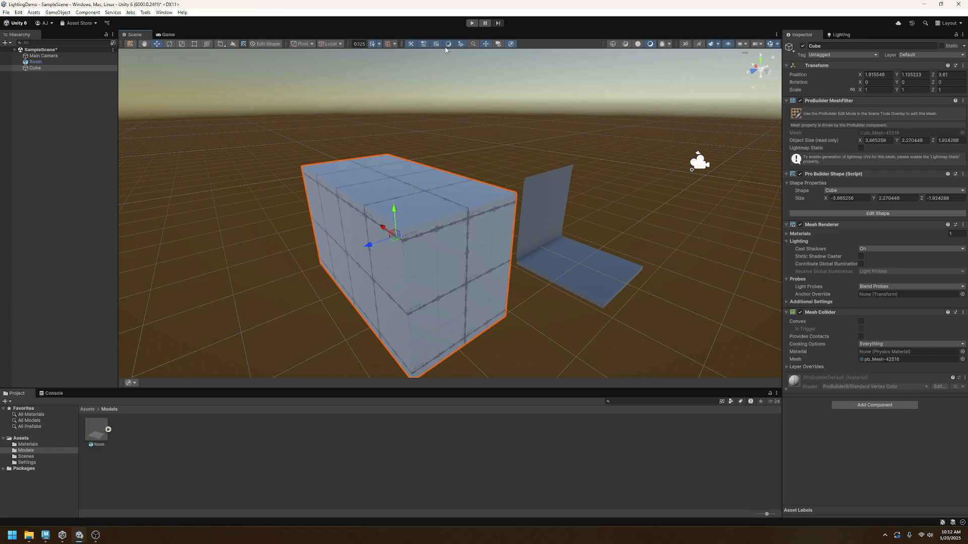
- Examine the ProBuilder editor commands and the Edit Shape and shape creation tools for the cube
{"action": "left_click", "coordinate": [144, 12]}
{"action": "mouse_move", "coordinate": [162, 21]}
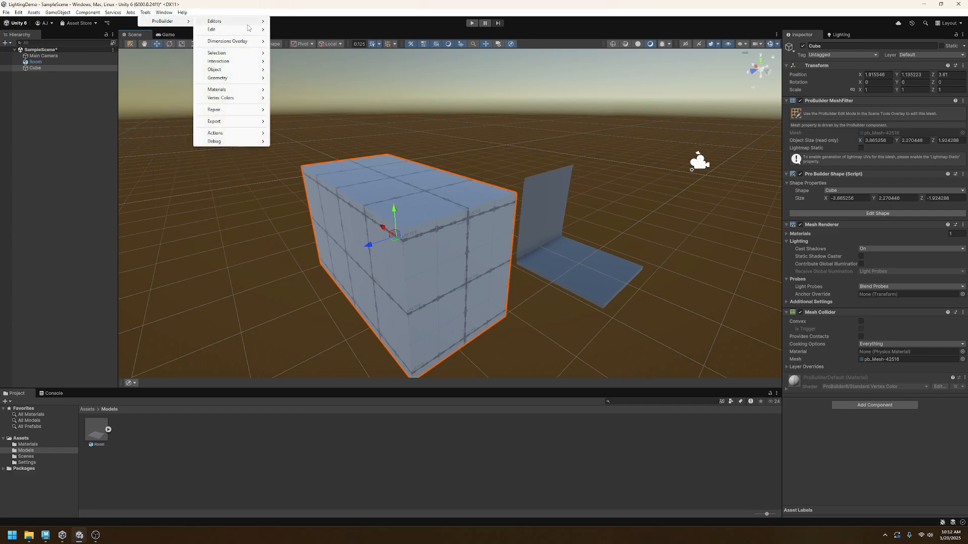
{"action": "mouse_move", "coordinate": [258, 23]}
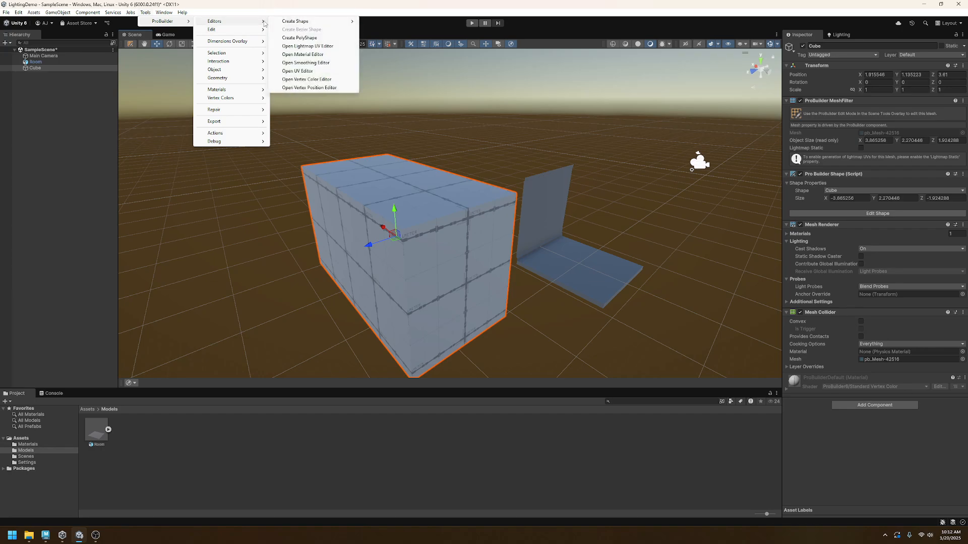
{"action": "left_click", "coordinate": [307, 38]}
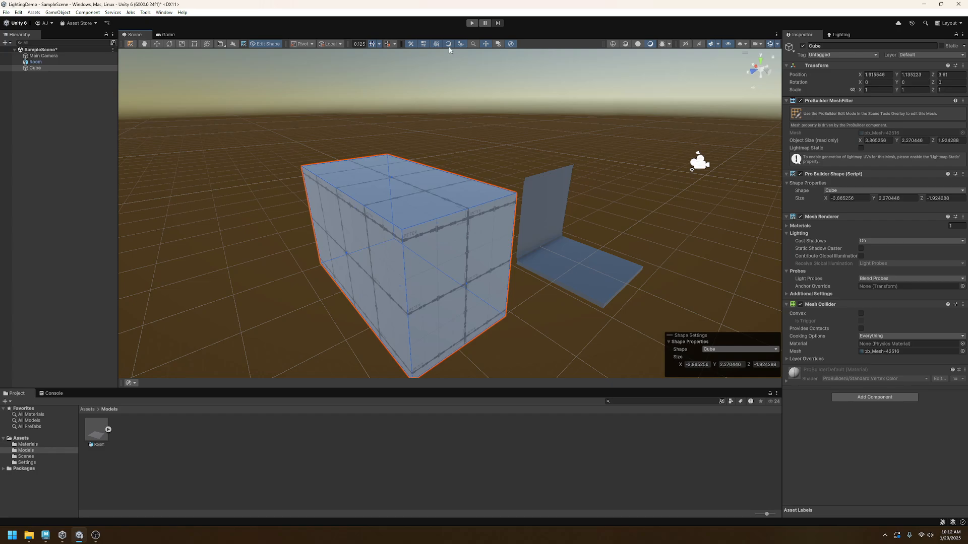
{"action": "left_click", "coordinate": [279, 44]}
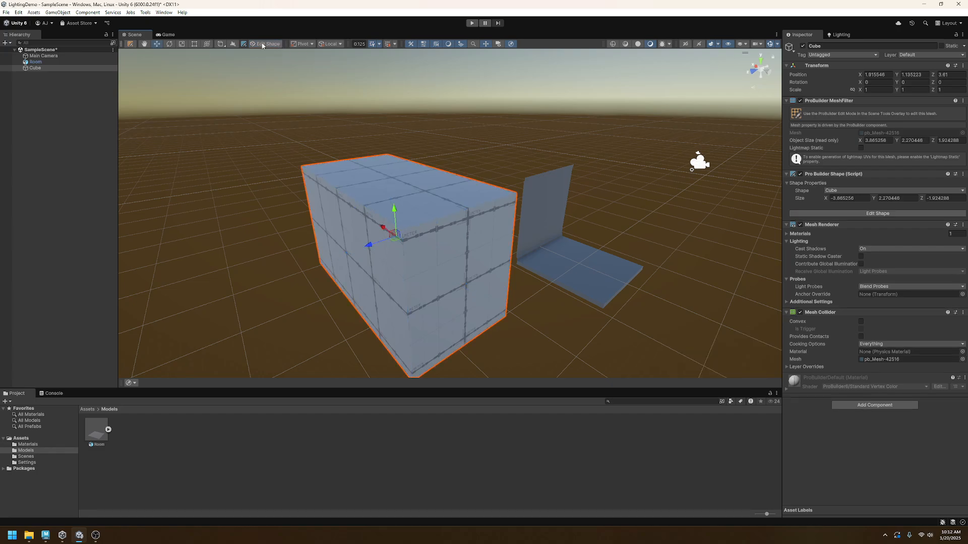
{"action": "left_click", "coordinate": [262, 44]}
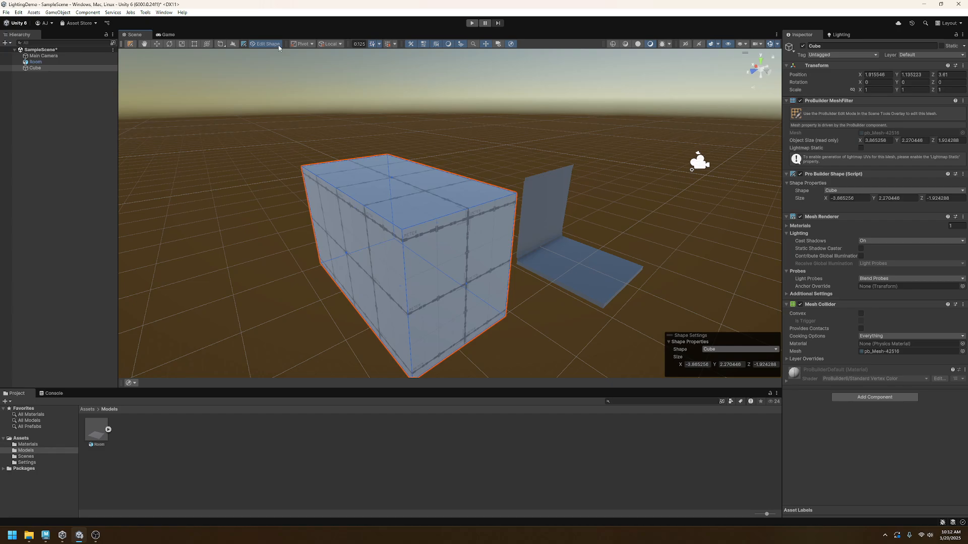
{"action": "left_click", "coordinate": [221, 45]}
{"action": "left_click", "coordinate": [221, 45]}
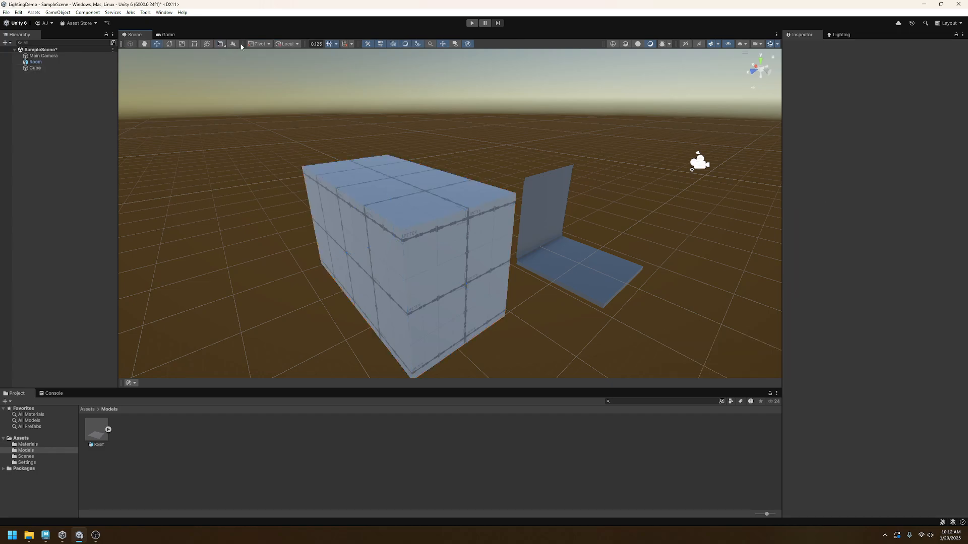
{"action": "left_click", "coordinate": [221, 45]}
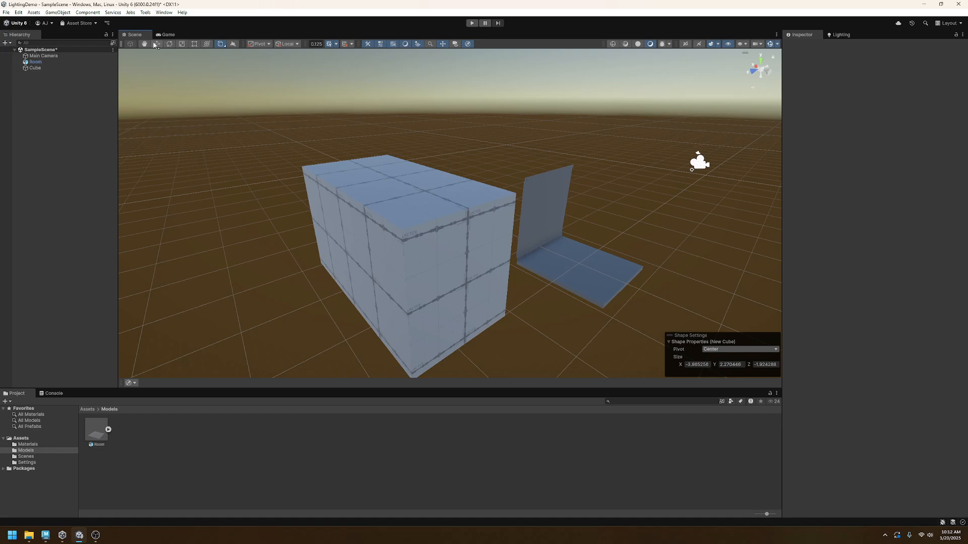
{"action": "left_click", "coordinate": [294, 45]}
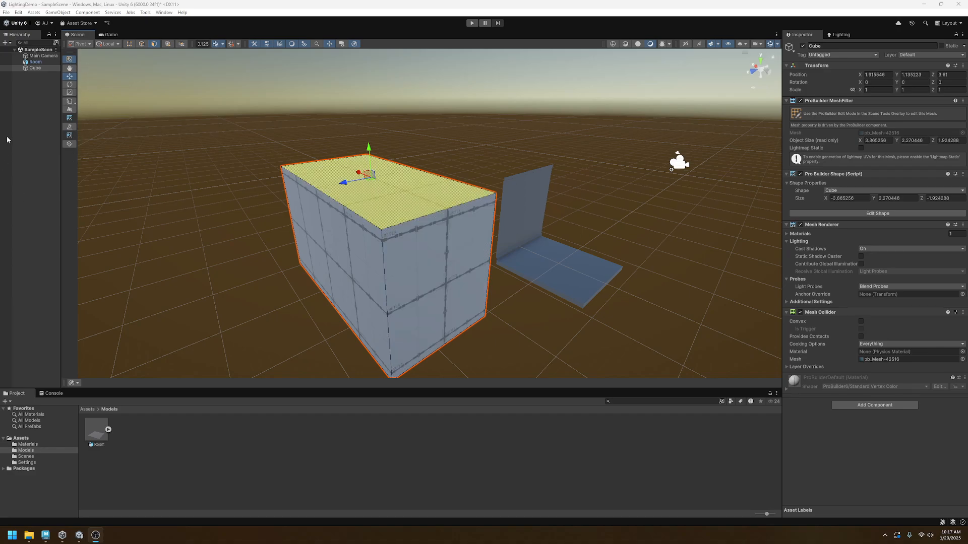
- Switch the tool context to GameObject and back to ProBuilder, and make the Move tool active
{"action": "left_click", "coordinate": [70, 59]}
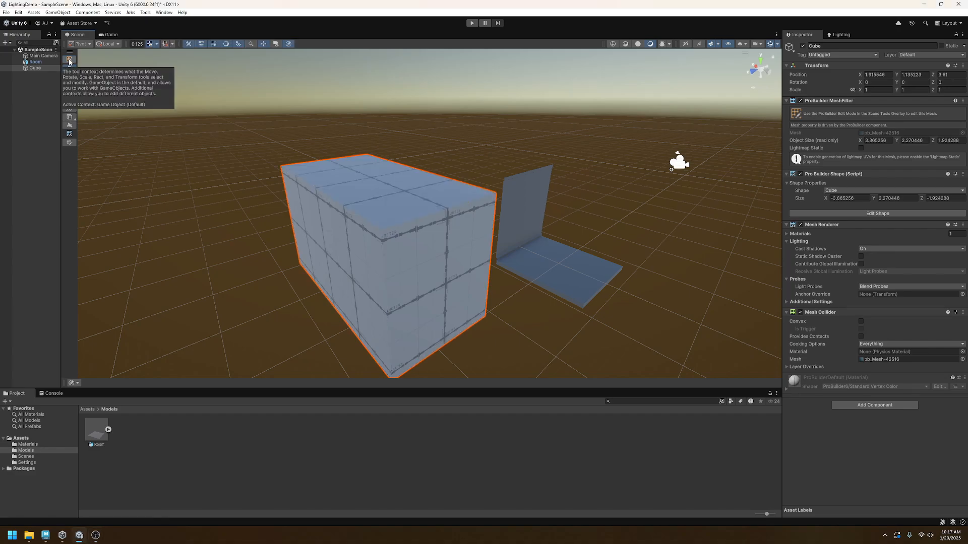
{"action": "mouse_move", "coordinate": [385, 209]}
{"action": "left_mouse_down"}
{"action": "mouse_move", "coordinate": [430, 222]}
{"action": "mouse_move", "coordinate": [389, 216]}
{"action": "left_mouse_up"}
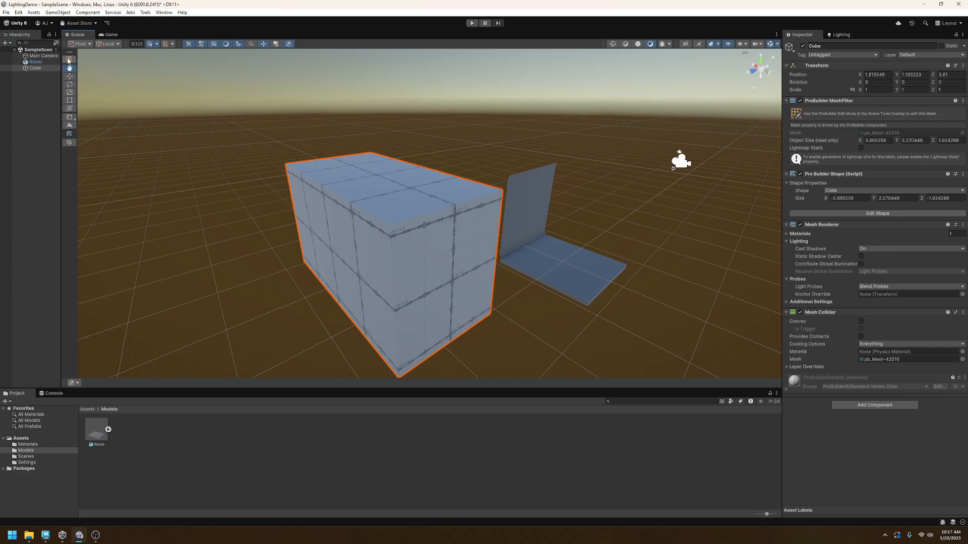
{"action": "left_click", "coordinate": [73, 60]}
{"action": "left_click_drag", "start_coordinate": [389, 262], "coordinate": [424, 219]}
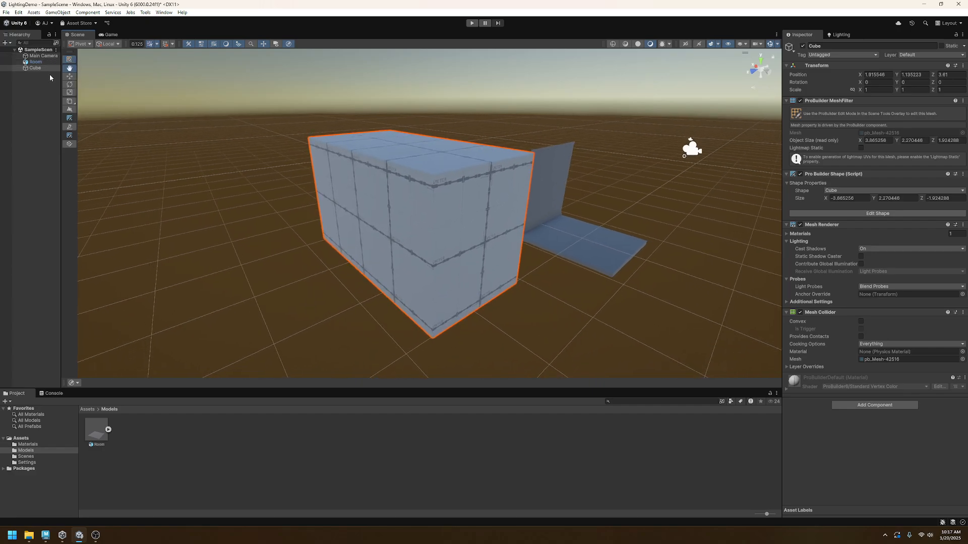
{"action": "left_click", "coordinate": [71, 76]}
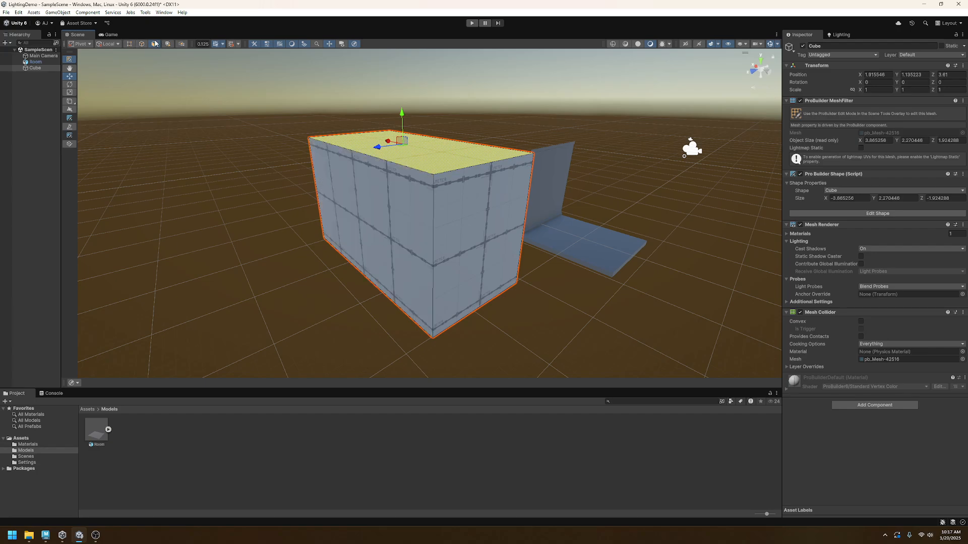
{"action": "left_click", "coordinate": [70, 85]}
{"action": "key", "text": "w"}
- Move the cube's side faces outward until the cube measures about 5.32 in X and 2.80 in Z
{"action": "left_click", "coordinate": [397, 200]}
{"action": "left_click_drag", "start_coordinate": [467, 213], "coordinate": [290, 222], "text": "alt"}
{"action": "left_click_drag", "start_coordinate": [126, 248], "coordinate": [295, 217], "text": "alt"}
{"action": "left_click_drag", "start_coordinate": [295, 217], "coordinate": [569, 263], "text": "alt"}
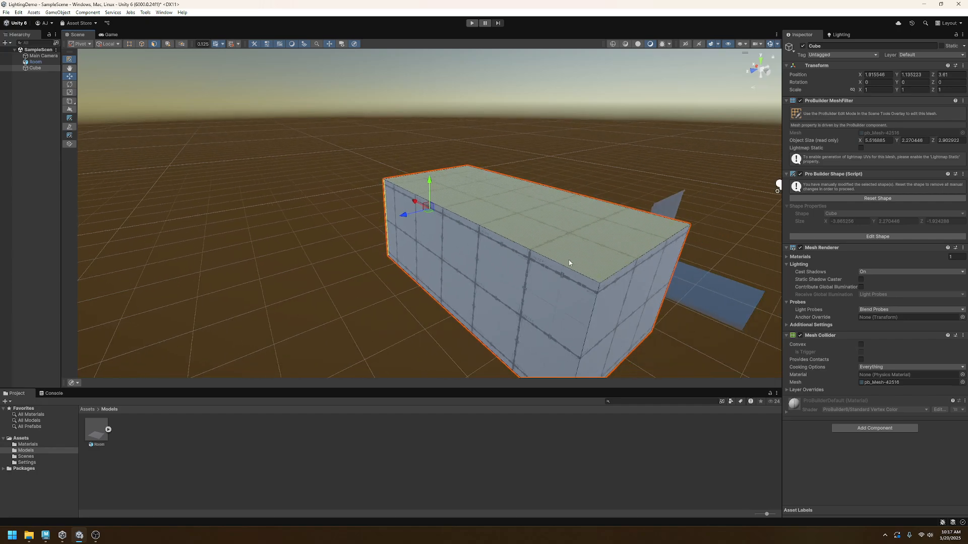
- Select all faces of the cube and flip their normals to turn it into an inward-facing room
{"action": "left_click", "coordinate": [543, 226], "text": "shift"}
{"action": "left_click", "coordinate": [512, 283], "text": "shift"}
{"action": "left_click", "coordinate": [651, 305], "text": "shift"}
{"action": "left_click_drag", "start_coordinate": [691, 235], "coordinate": [412, 233], "text": "alt"}
{"action": "left_click_drag", "start_coordinate": [433, 289], "coordinate": [415, 260], "text": "alt"}
{"action": "left_click", "coordinate": [400, 251], "text": "shift"}
{"action": "left_click_drag", "start_coordinate": [546, 256], "coordinate": [640, 293], "text": "alt"}
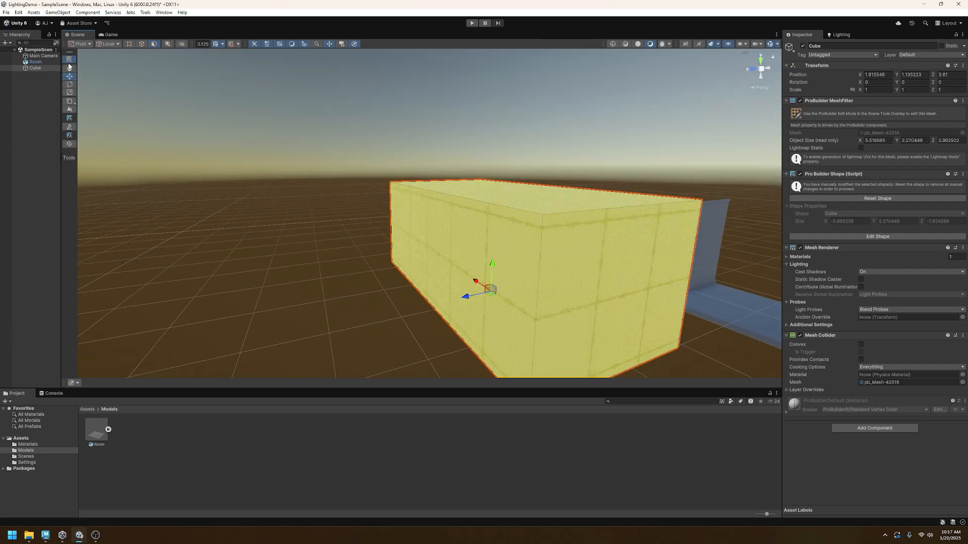
{"action": "right_click", "coordinate": [493, 242]}
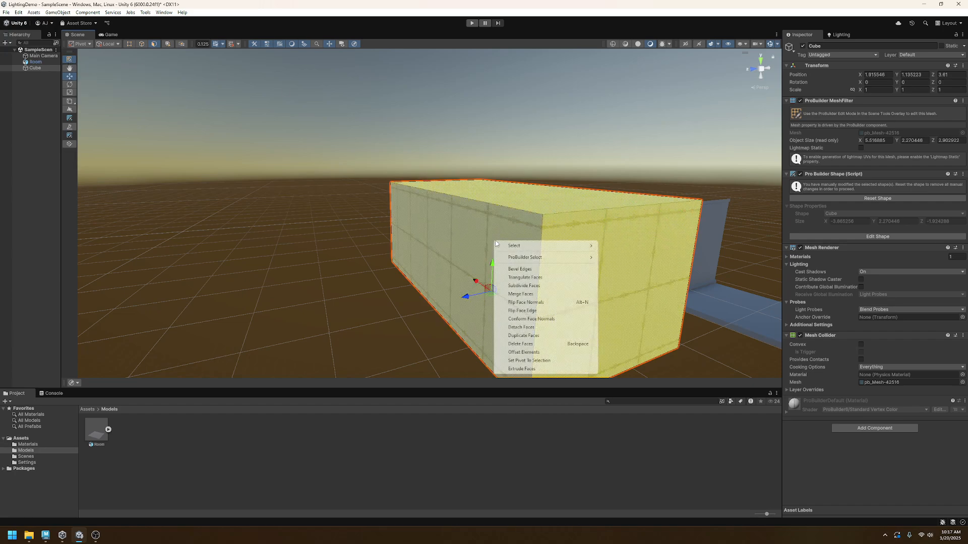
{"action": "mouse_move", "coordinate": [496, 245]}
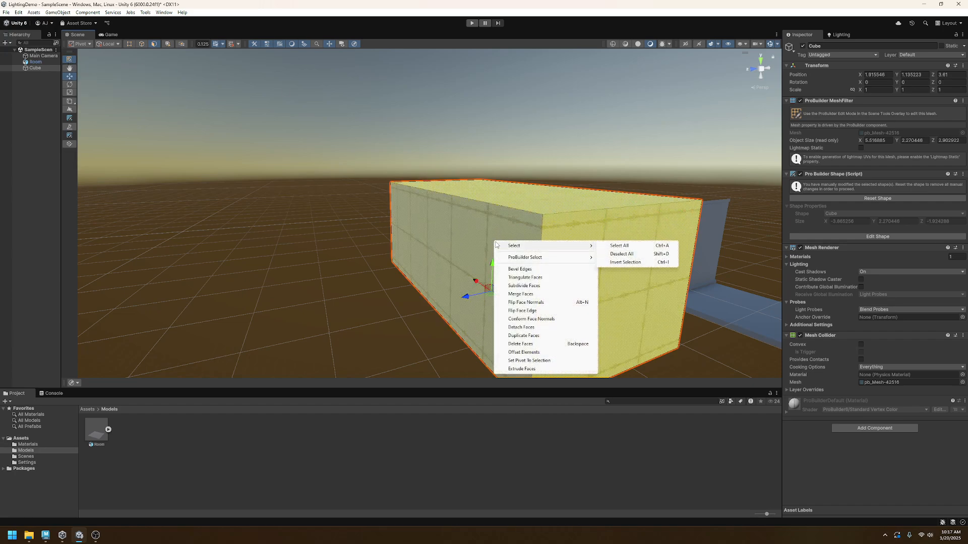
{"action": "left_click", "coordinate": [544, 303]}
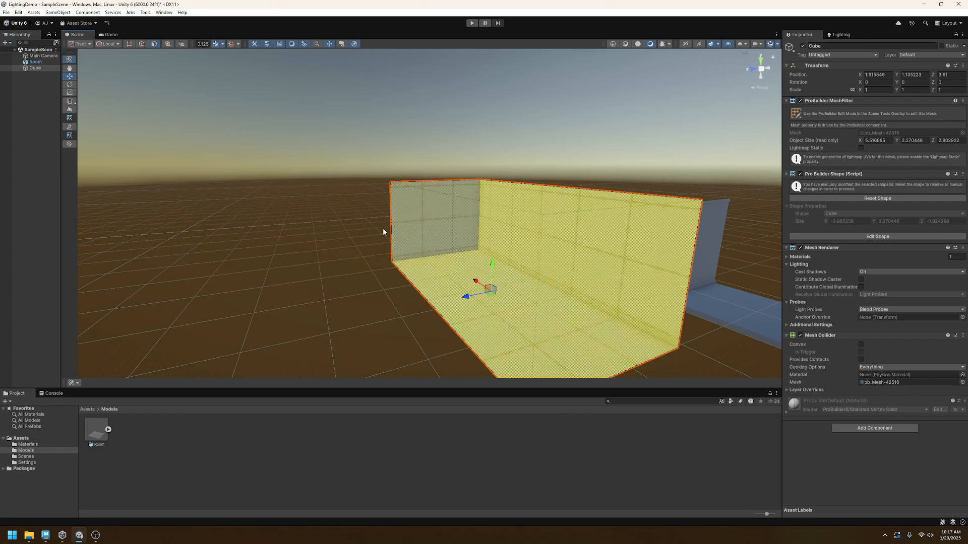
- Extrude the cube's ceiling face by 0.5 along its face normal from inside the room and scale the face down
{"action": "right_click_drag", "start_coordinate": [437, 283], "coordinate": [439, 156]}
{"action": "key", "text": "q"}
{"action": "key", "text": "w"}
{"action": "left_click", "coordinate": [438, 156]}
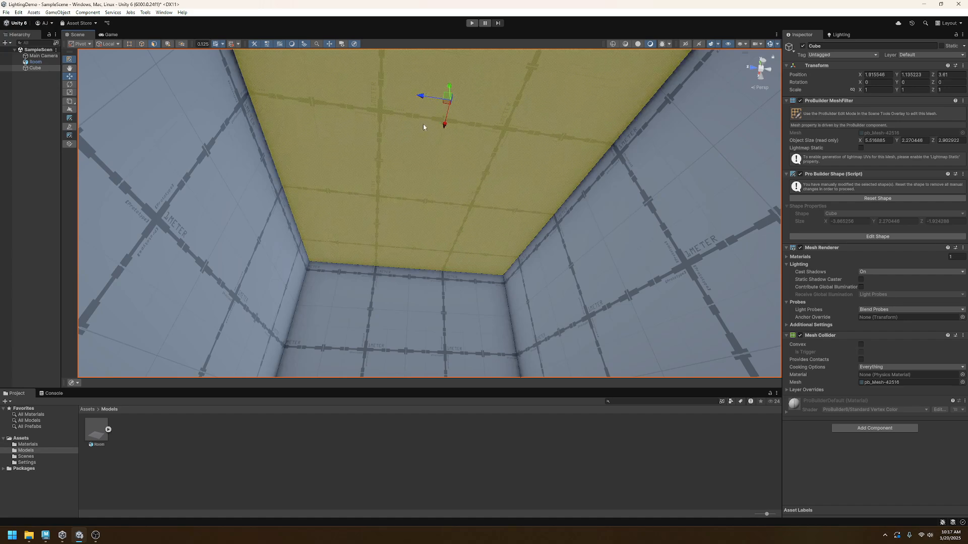
{"action": "right_click", "coordinate": [464, 122]}
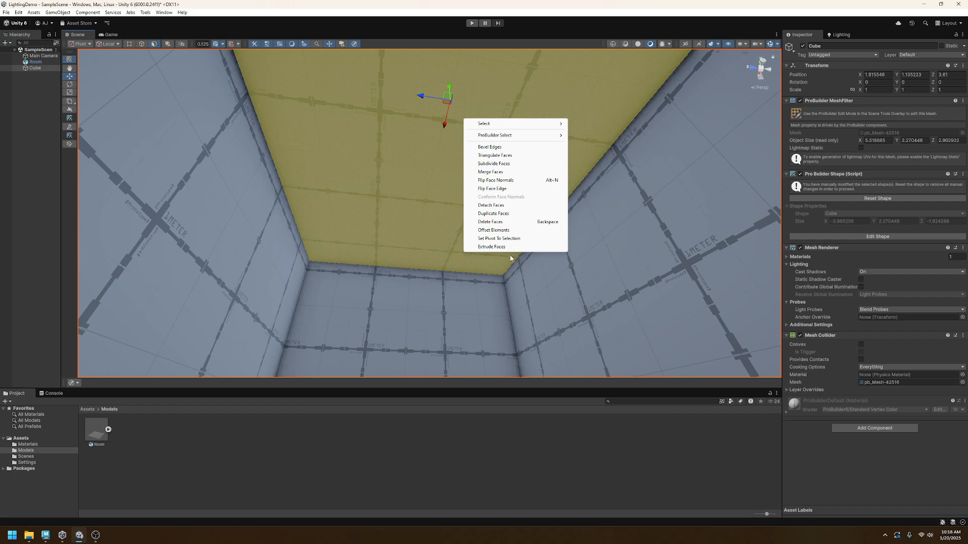
{"action": "left_click", "coordinate": [497, 247]}
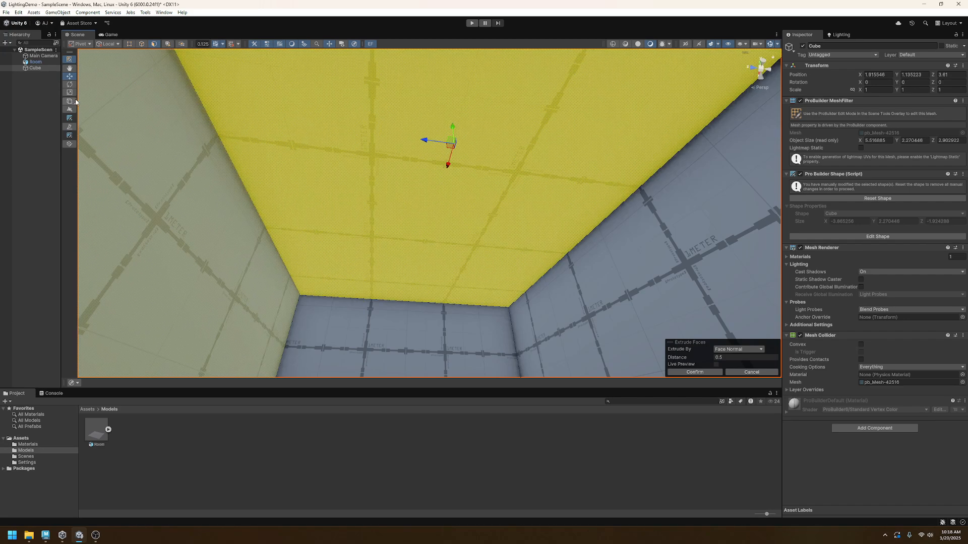
{"action": "left_click", "coordinate": [70, 92]}
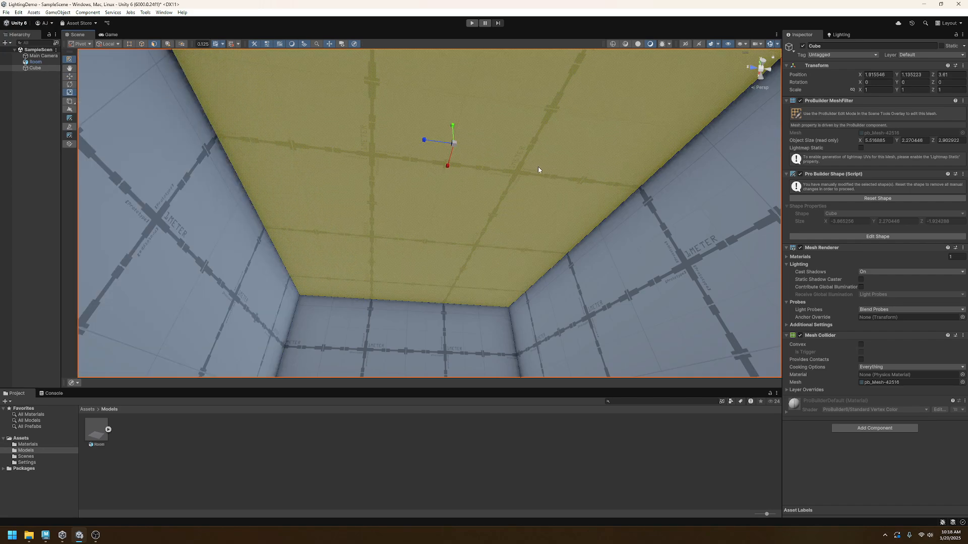
{"action": "left_click_drag", "start_coordinate": [424, 141], "coordinate": [454, 156]}
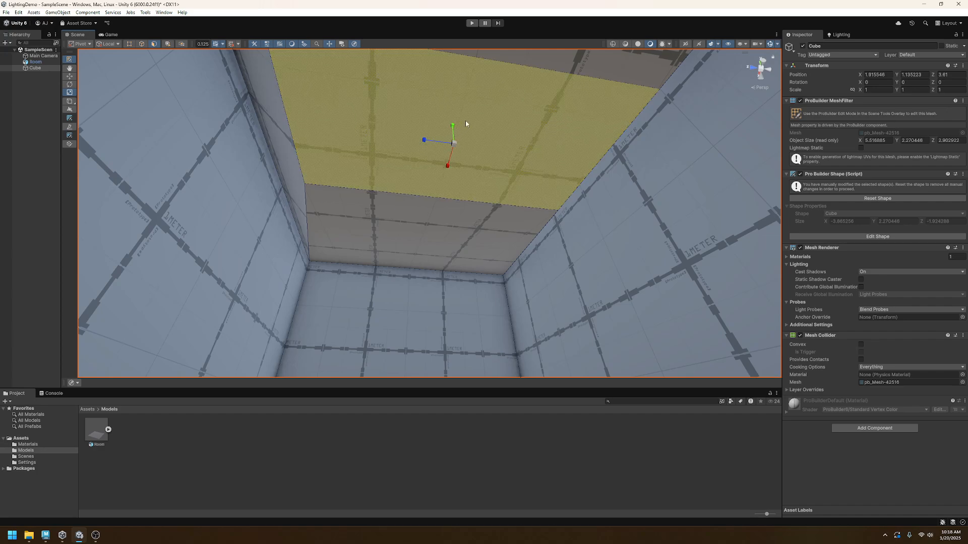
- Open a rectangular hole in the room's ceiling by removing the scaled-down ceiling face
{"action": "key", "text": "w"}
{"action": "right_click_drag", "start_coordinate": [463, 131], "coordinate": [457, 170]}
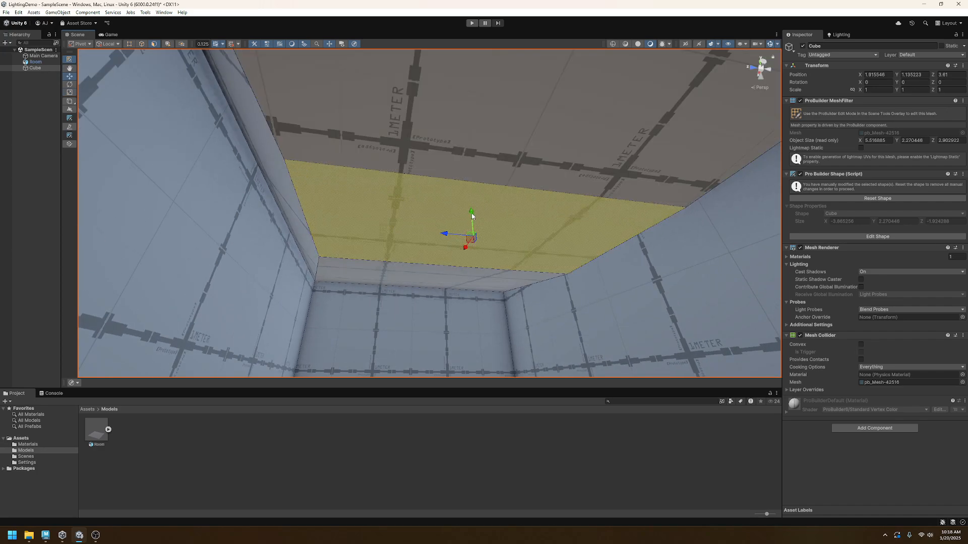
{"action": "left_click_drag", "start_coordinate": [471, 214], "coordinate": [474, 167]}
{"action": "right_click_drag", "start_coordinate": [500, 177], "coordinate": [443, 137]}
{"action": "key", "text": "s"}
{"action": "key", "text": "w"}
- Rename the Cube object as Interior
{"action": "double_click", "coordinate": [41, 67]}
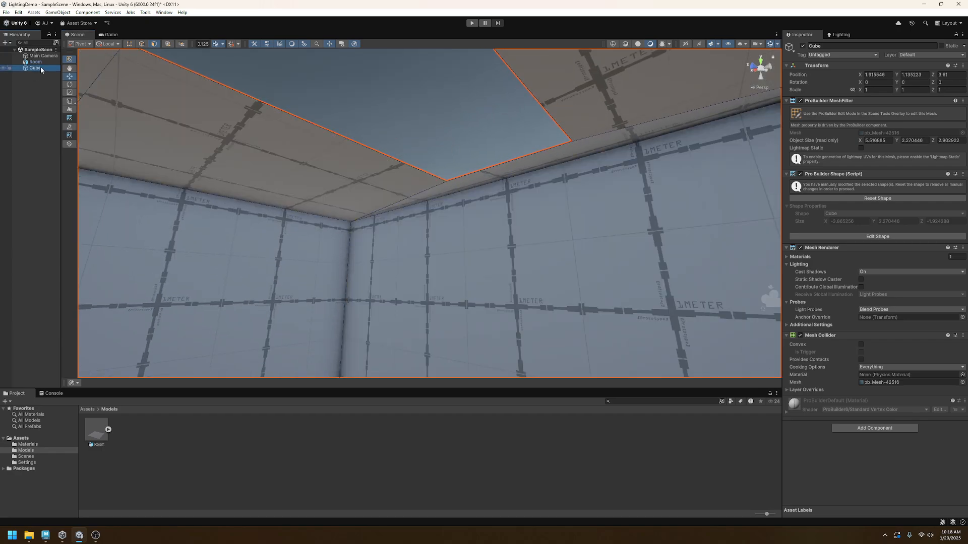
{"action": "left_click", "coordinate": [815, 45]}
{"action": "key", "text": "BackSpace"}
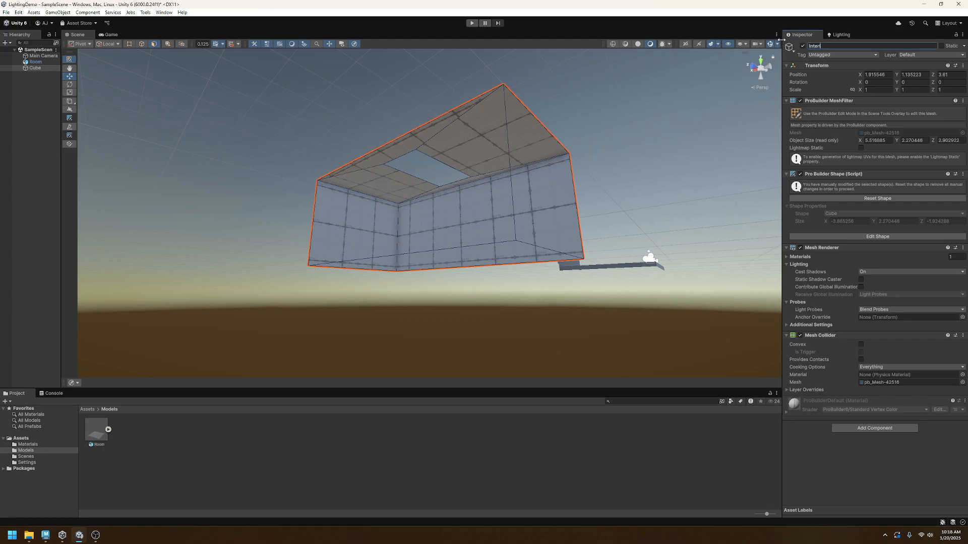
- Leave ProBuilder editing and apply the Gray material from the Materials folder to the Interior object
{"action": "right_click_drag", "start_coordinate": [518, 182], "coordinate": [440, 198]}
{"action": "key", "text": "w"}
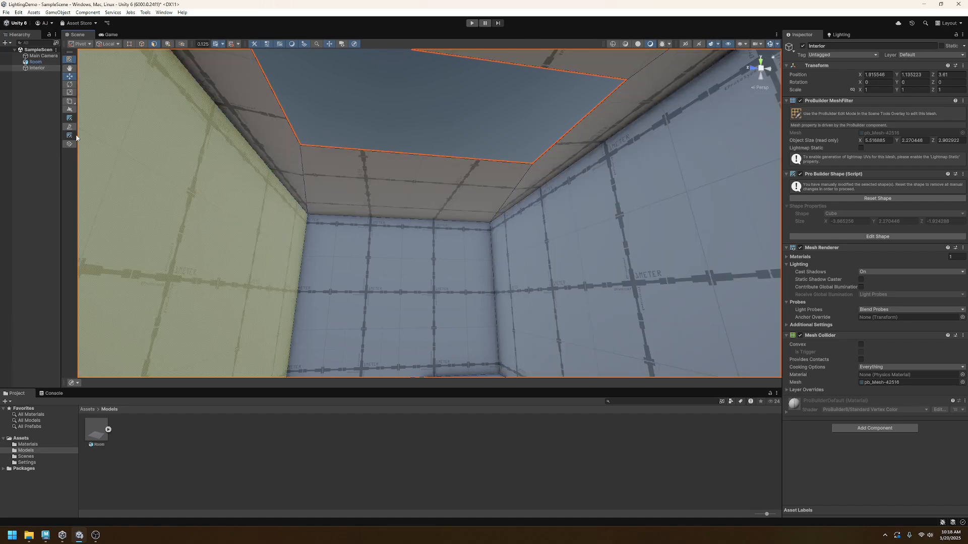
{"action": "left_click", "coordinate": [34, 97]}
{"action": "left_click", "coordinate": [36, 68]}
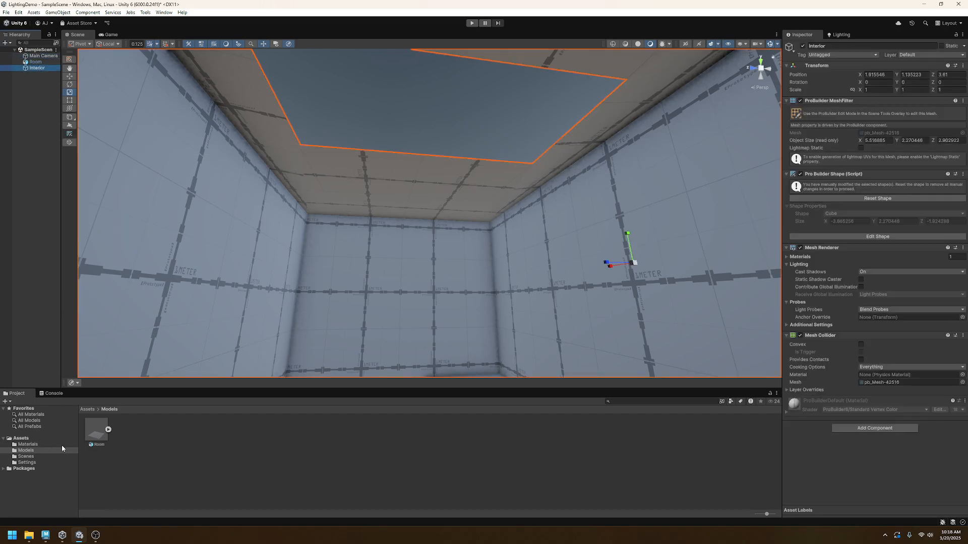
{"action": "left_click", "coordinate": [87, 410]}
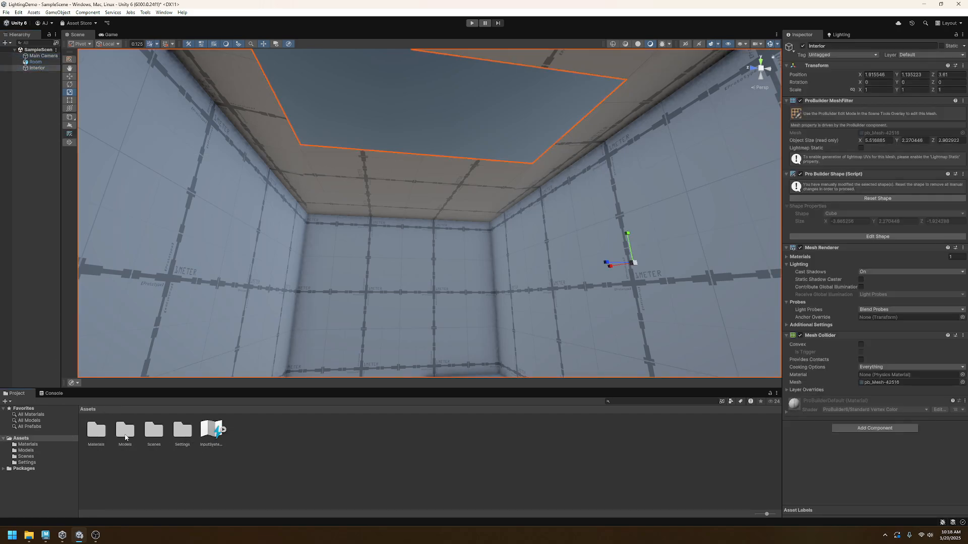
{"action": "double_click", "coordinate": [92, 431]}
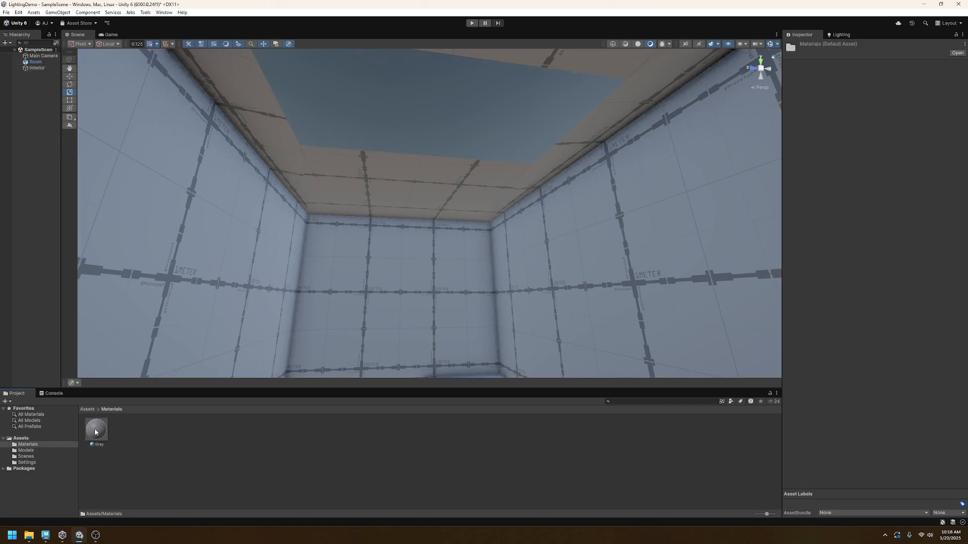
{"action": "left_click_drag", "start_coordinate": [96, 432], "coordinate": [254, 287]}
{"action": "left_click", "coordinate": [417, 195]}
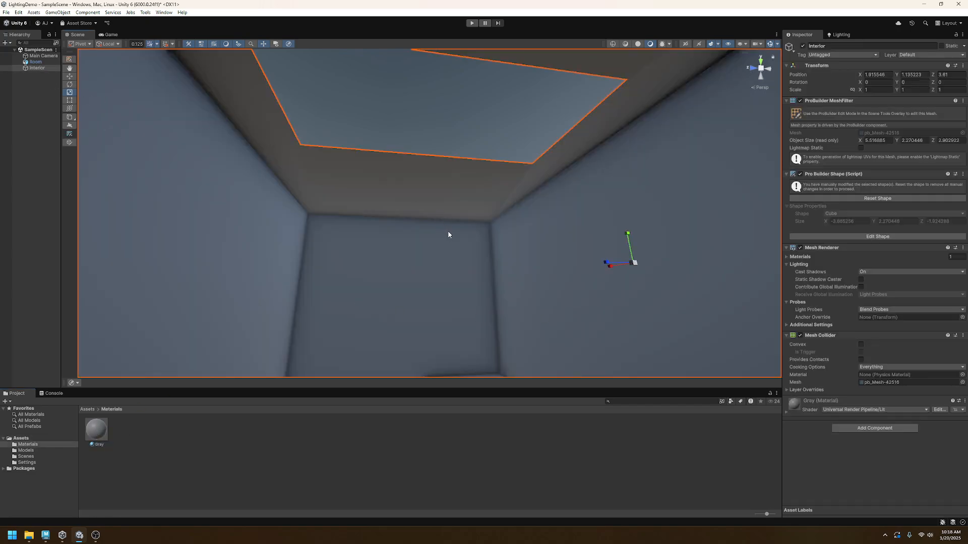
{"action": "right_click", "coordinate": [408, 213]}
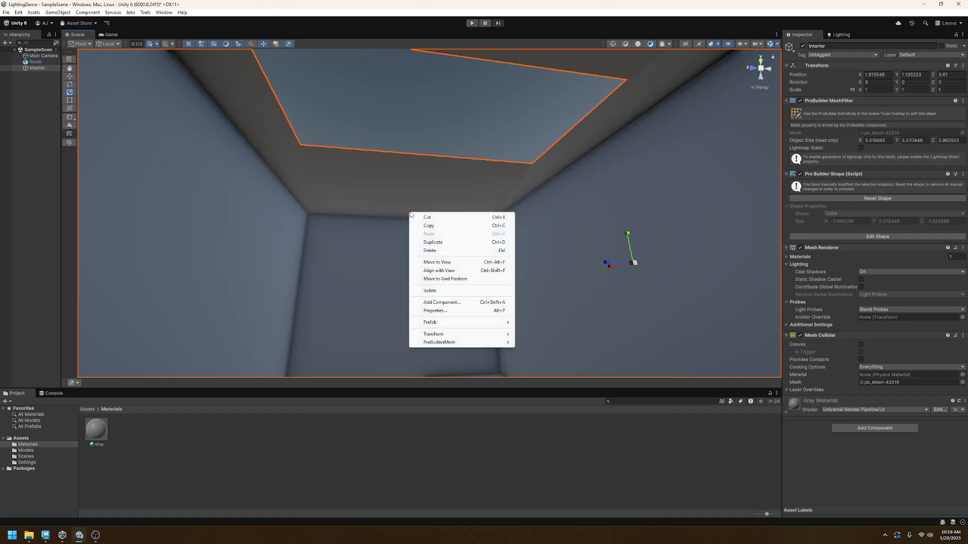
{"action": "mouse_move", "coordinate": [478, 344]}
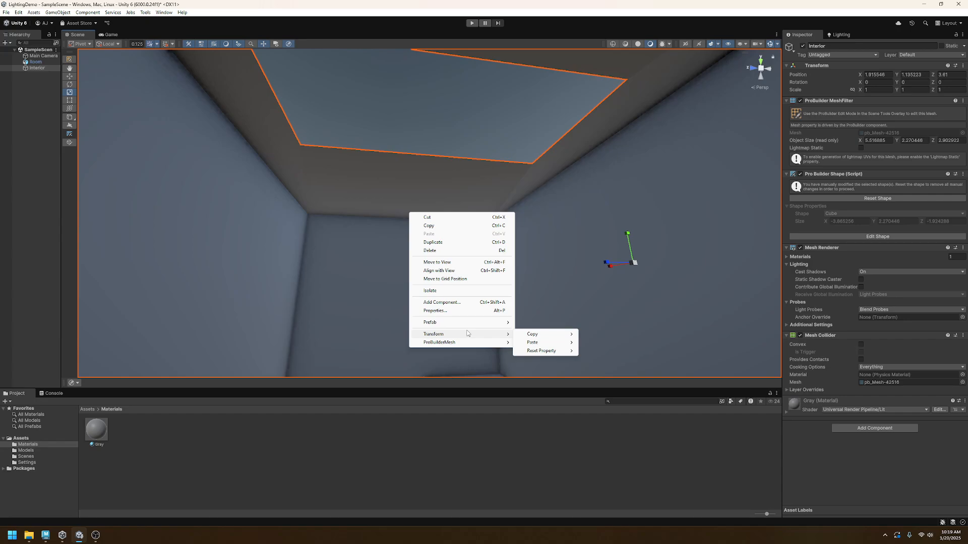
{"action": "right_click_drag", "start_coordinate": [618, 221], "coordinate": [588, 264]}
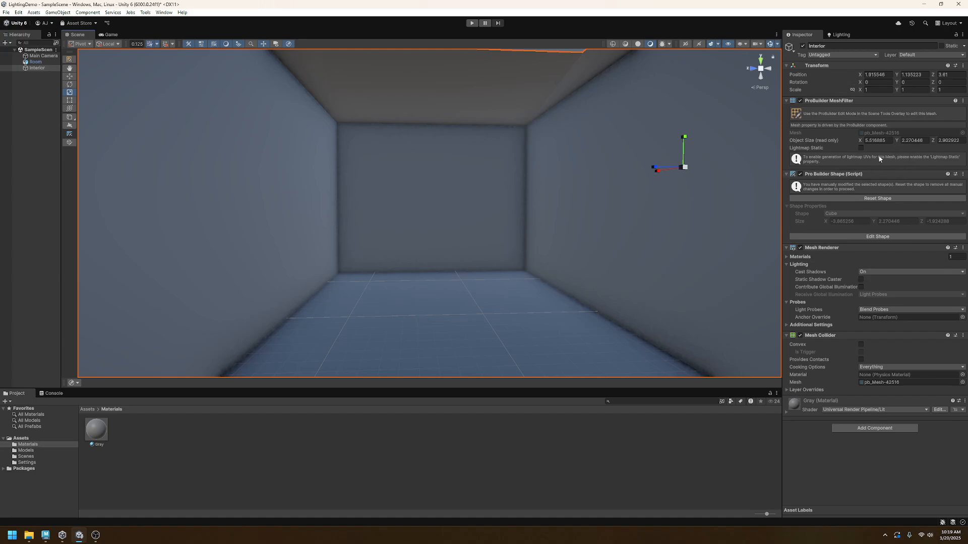
{"action": "right_click_drag", "start_coordinate": [496, 208], "coordinate": [564, 217]}
{"action": "left_click", "coordinate": [190, 143]}
{"action": "right_click_drag", "start_coordinate": [190, 143], "coordinate": [382, 149]}
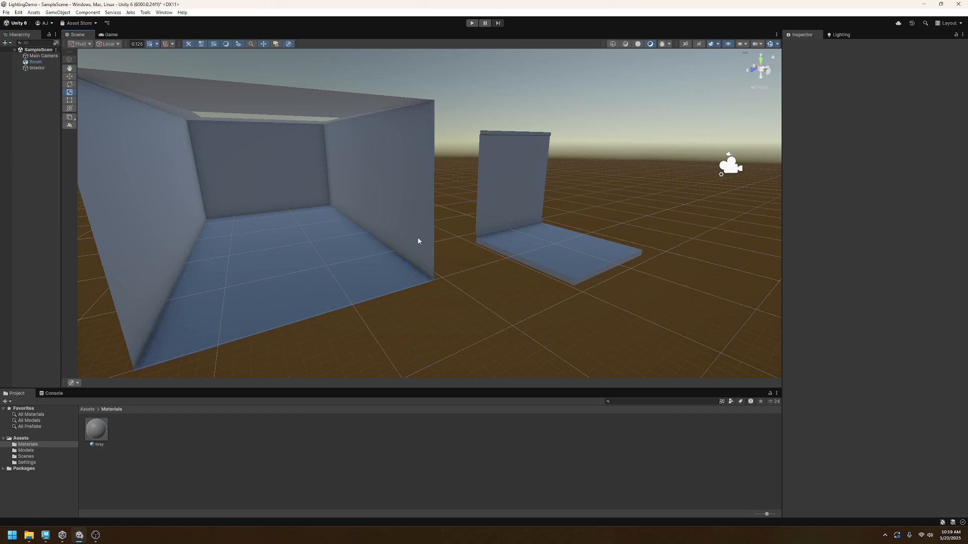
{"action": "right_click_drag", "start_coordinate": [594, 236], "coordinate": [465, 245]}
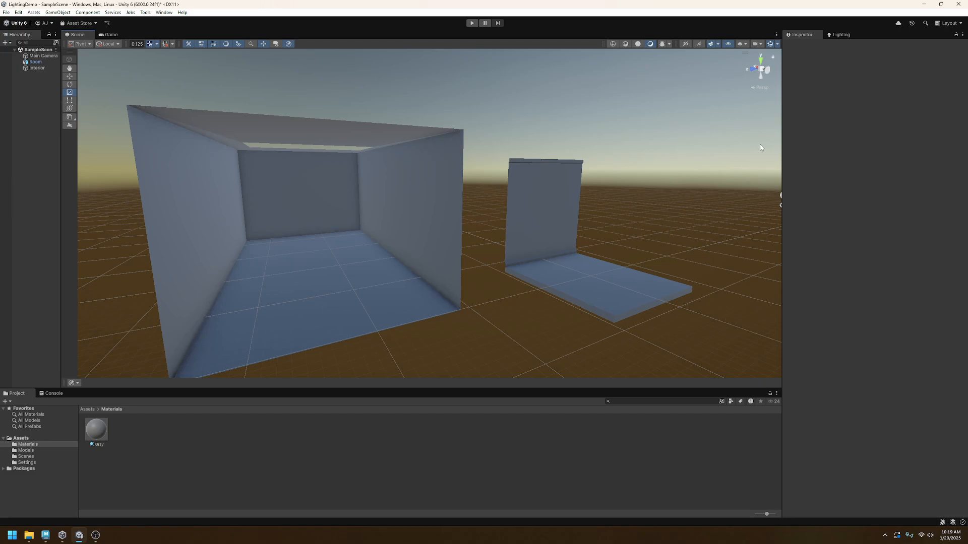
- Show the Lighting window and widen it to about a third of the editor's width
{"action": "left_click", "coordinate": [841, 35]}
{"action": "left_click_drag", "start_coordinate": [781, 117], "coordinate": [644, 116]}
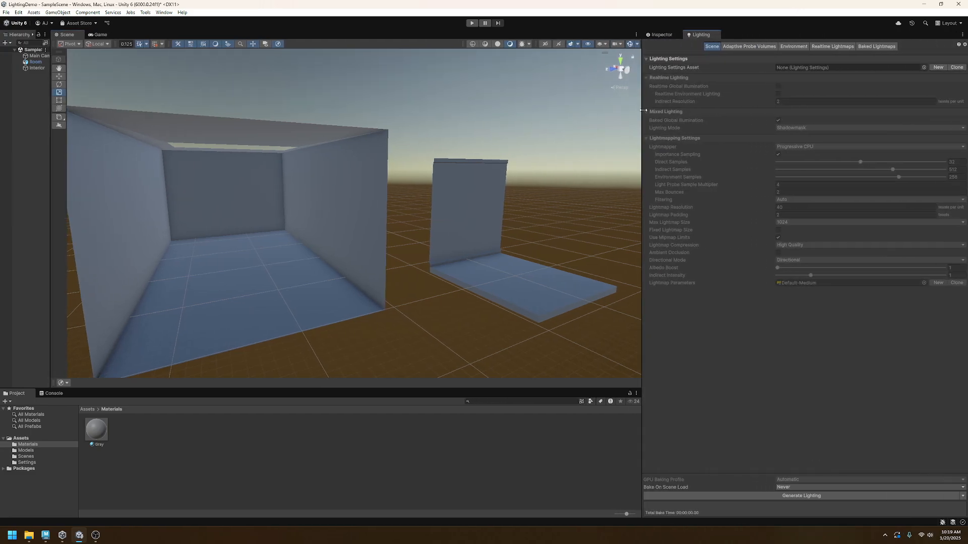
{"action": "left_click", "coordinate": [164, 12]}
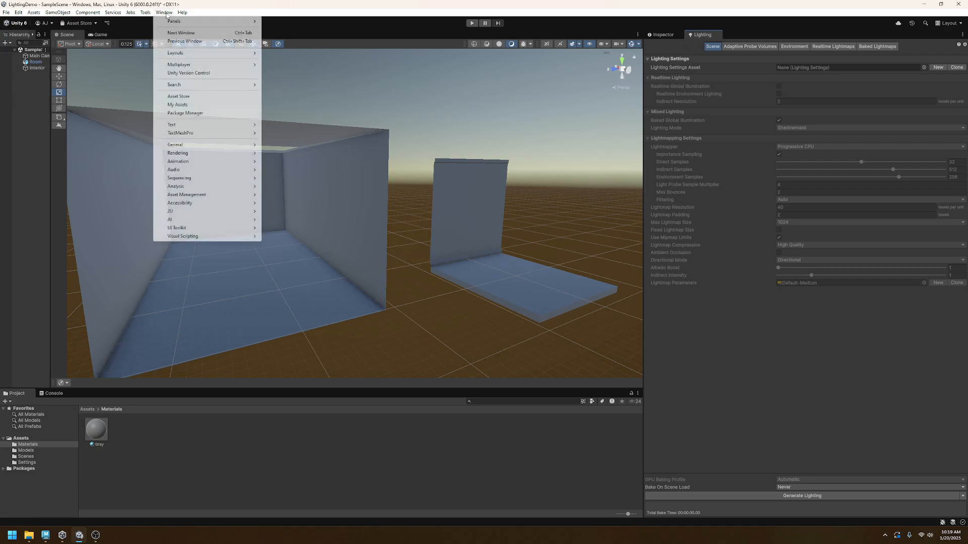
{"action": "mouse_move", "coordinate": [205, 154]}
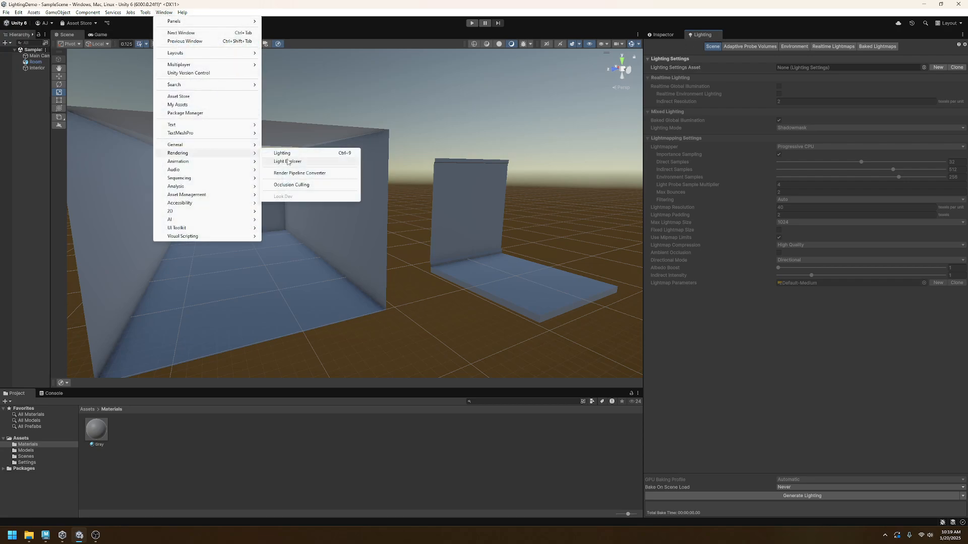
{"action": "left_click", "coordinate": [778, 341]}
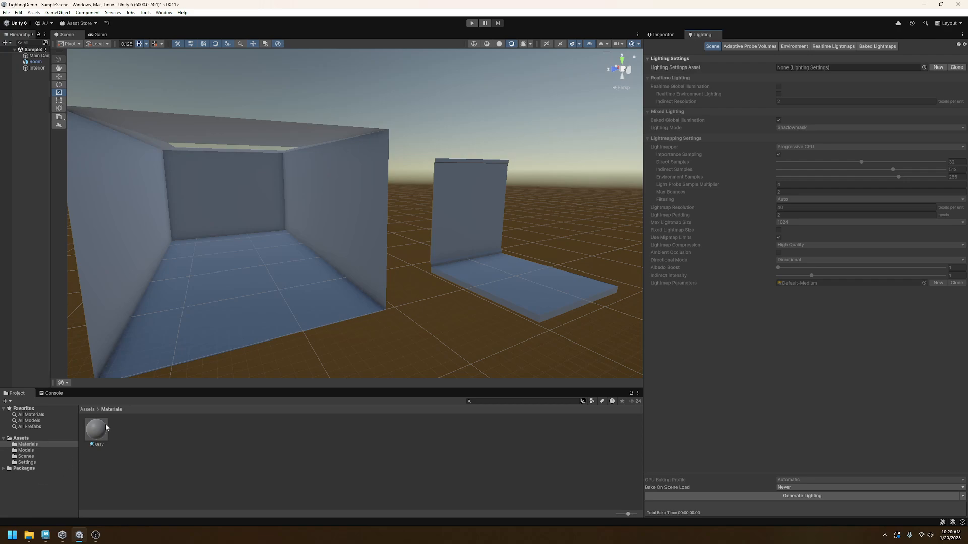
- Create a new lighting settings asset named LightingDemo in the Scenes folder
{"action": "left_click", "coordinate": [89, 410]}
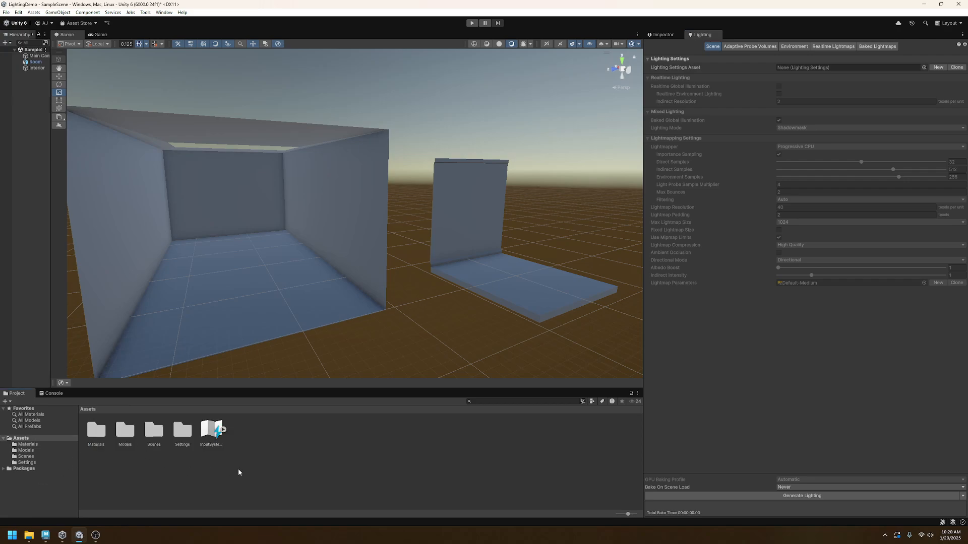
{"action": "double_click", "coordinate": [154, 430]}
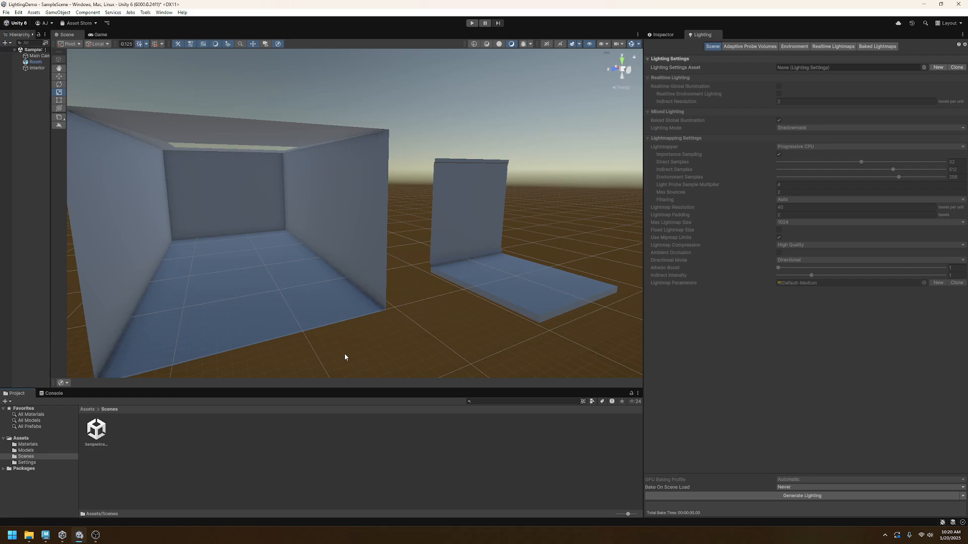
{"action": "left_click", "coordinate": [936, 66]}
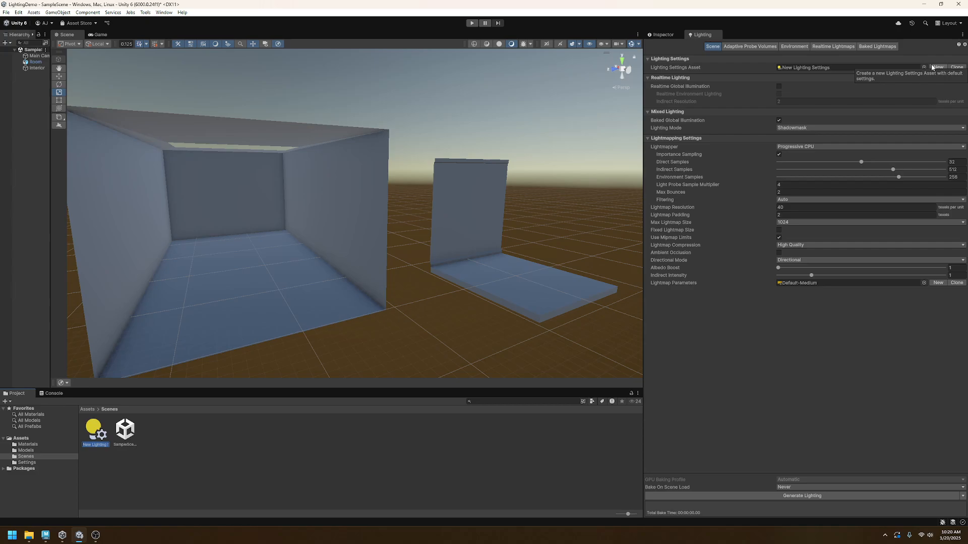
{"action": "type", "text": "L"}
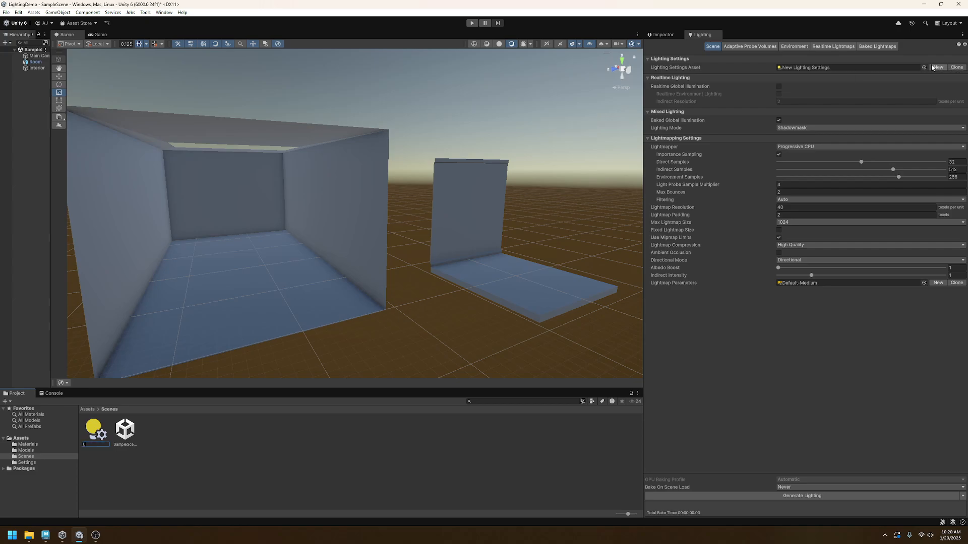
{"action": "type", "text": "ightingDemo"}
{"action": "key", "text": "Return"}
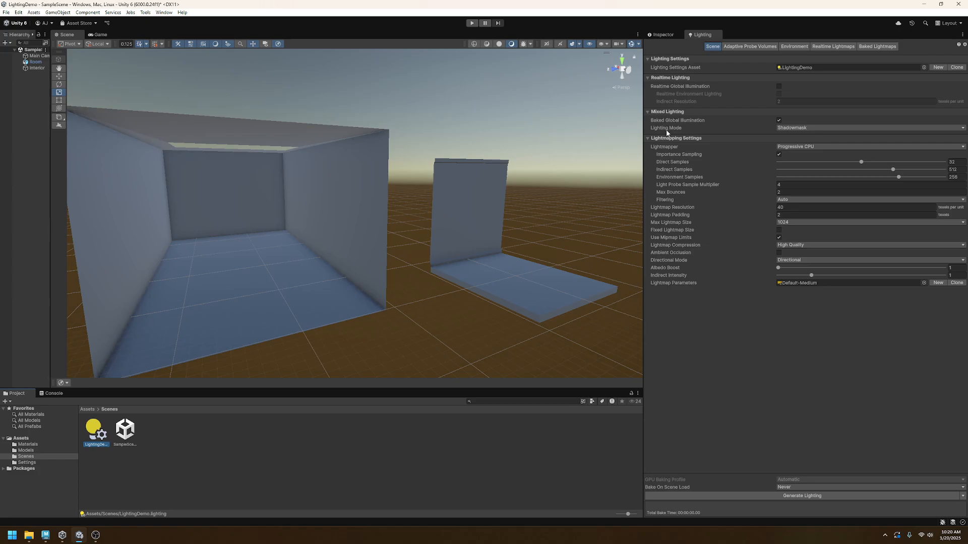
- Set the mixed lighting mode to Baked Indirect and the lightmapper to Progressive GPU
{"action": "left_click", "coordinate": [800, 128]}
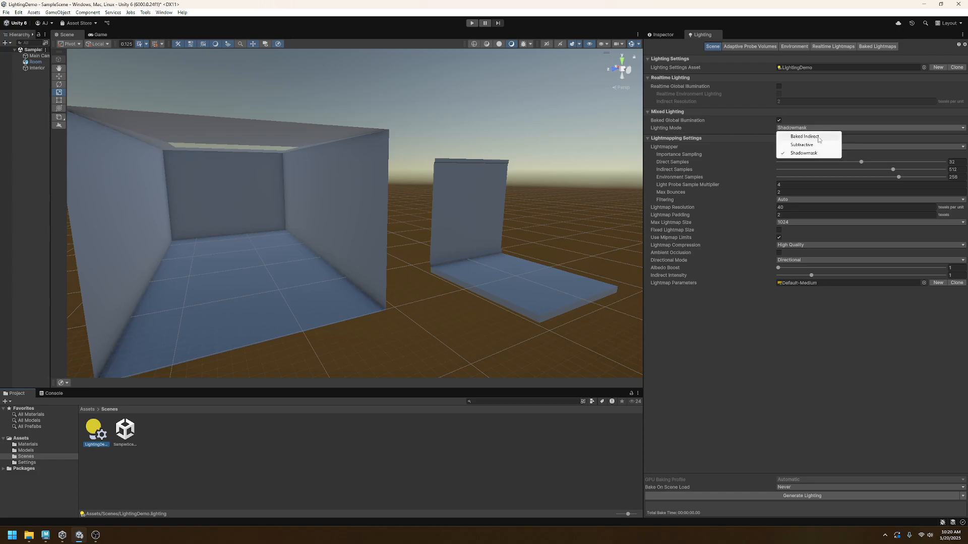
{"action": "left_click", "coordinate": [819, 134]}
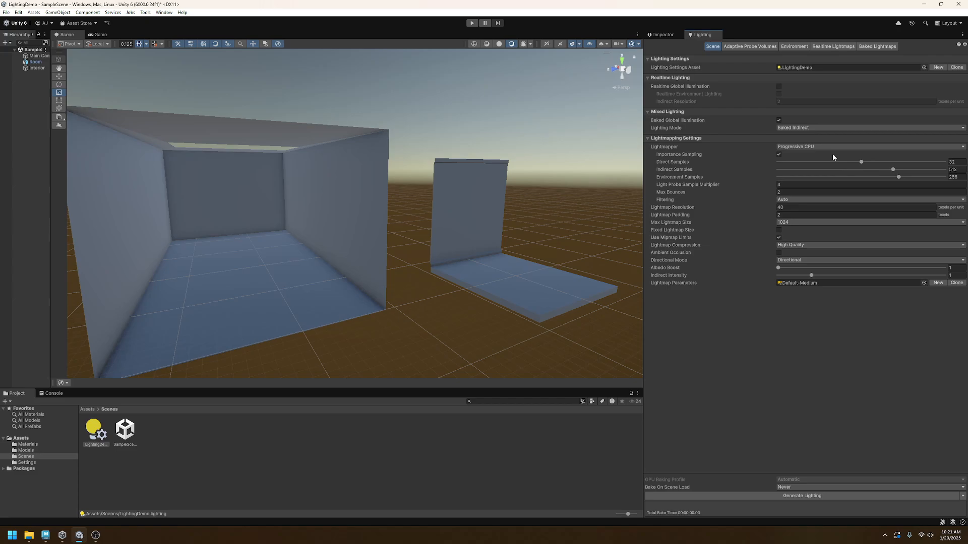
{"action": "left_click", "coordinate": [807, 147]}
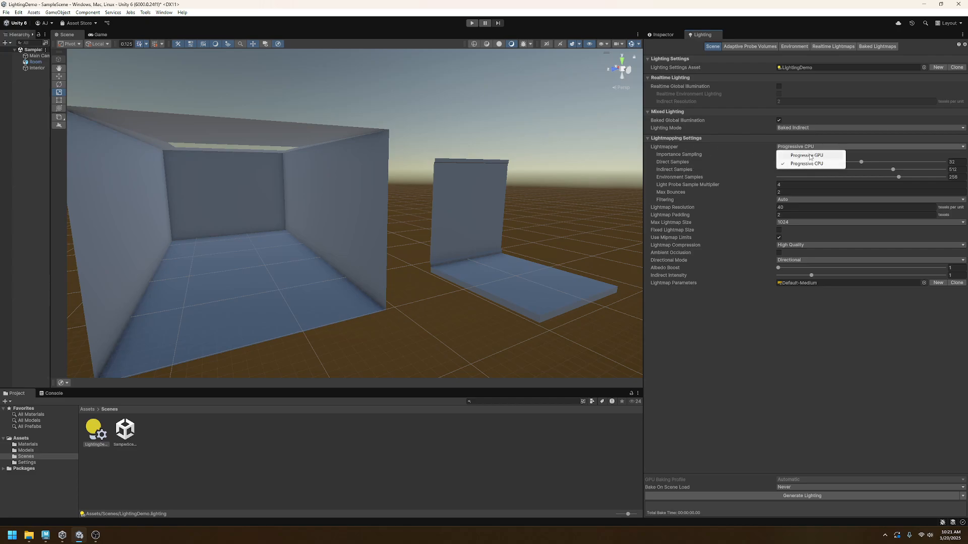
{"action": "left_click", "coordinate": [810, 157]}
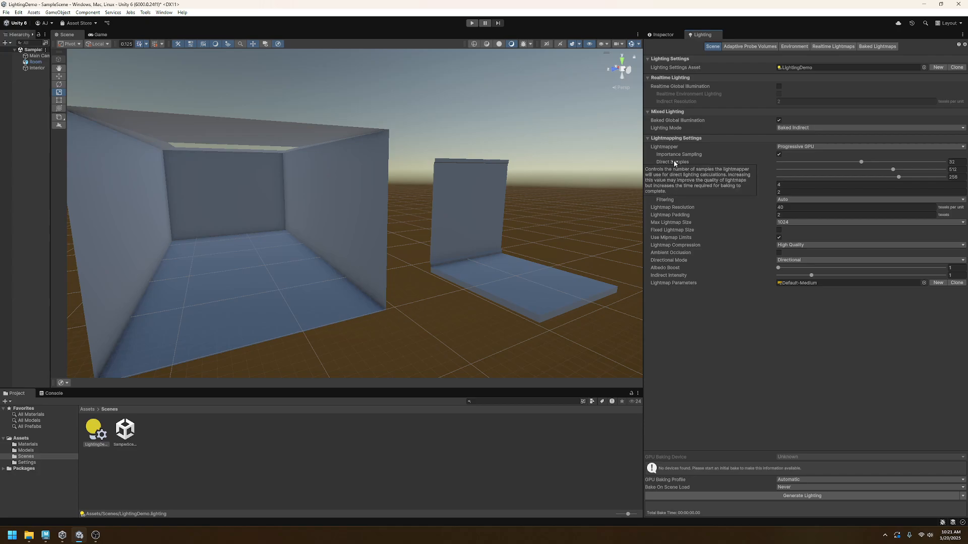
- Set the lightmapping samples to 8 direct, 16 indirect and 16 environment
{"action": "left_click", "coordinate": [965, 162]}
{"action": "type", "text": "8"}
{"action": "key", "text": "Tab"}
{"action": "type", "text": "16"}
{"action": "key", "text": "Tab"}
{"action": "type", "text": "16"}
- Set the lightmap compression to Normal Quality and the directional mode to Non-Directional
{"action": "left_click", "coordinate": [824, 246]}
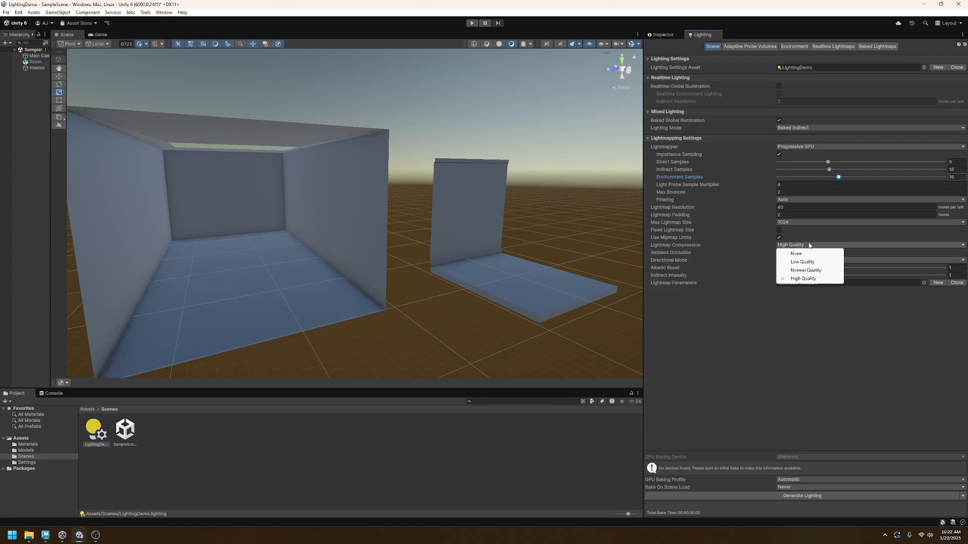
{"action": "left_click", "coordinate": [812, 271]}
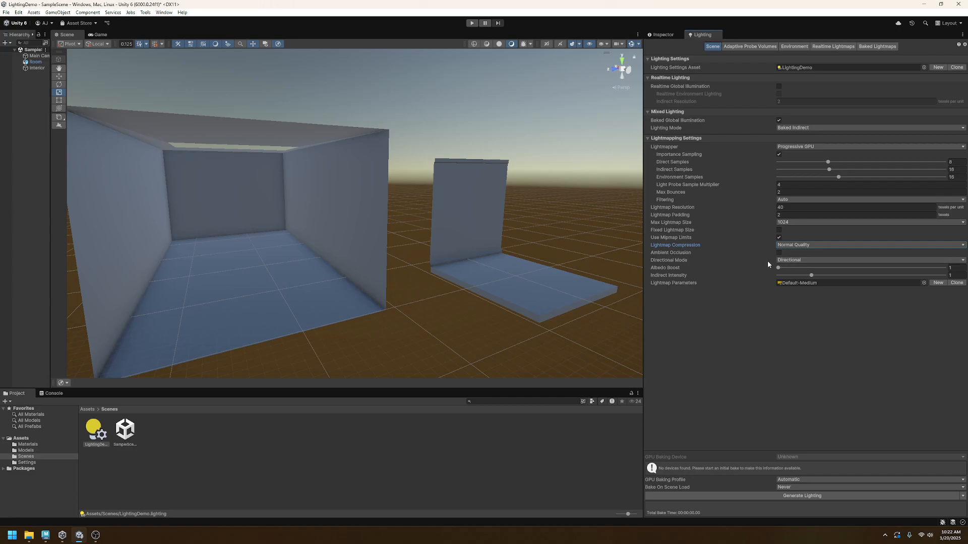
{"action": "left_click", "coordinate": [785, 260]}
{"action": "left_click", "coordinate": [808, 269]}
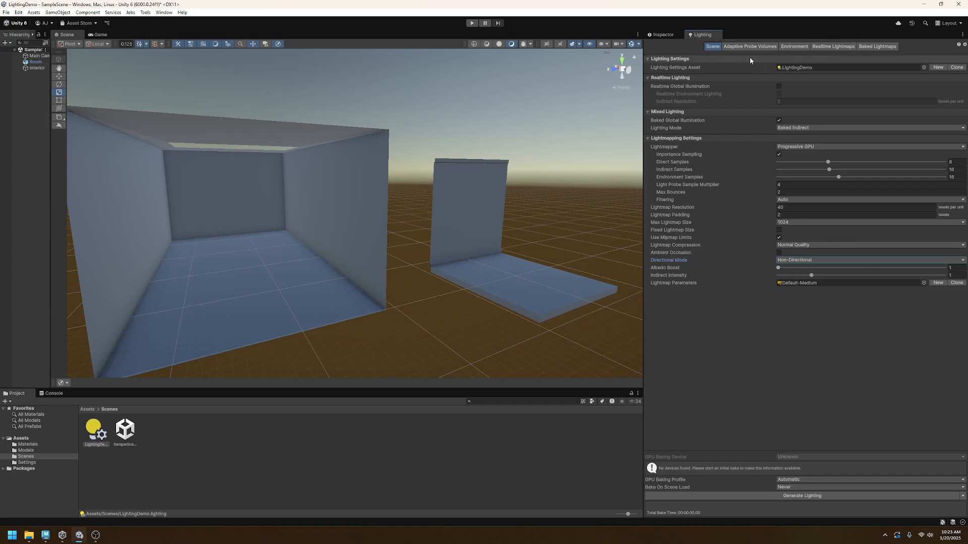
- Set the scene environment's skybox material to None
{"action": "left_click", "coordinate": [800, 47]}
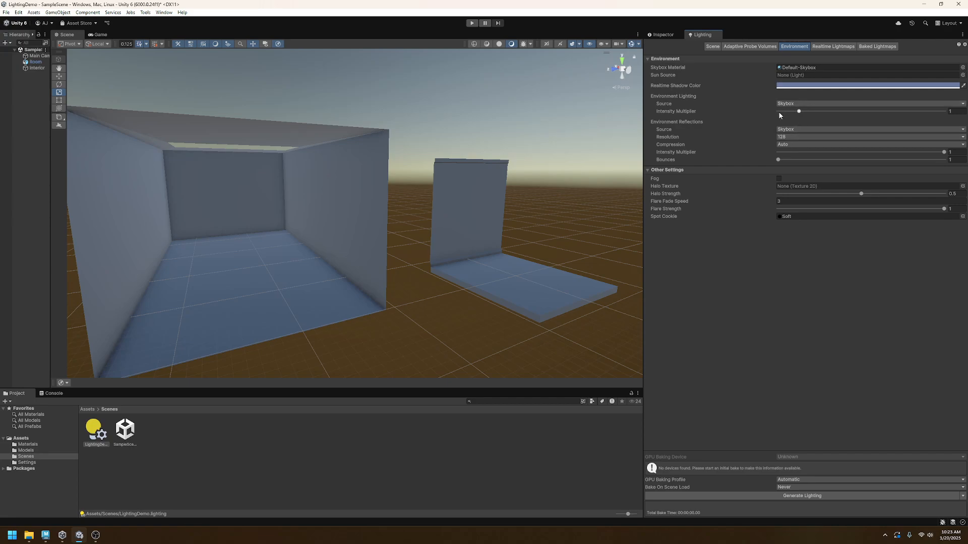
{"action": "left_click", "coordinate": [963, 68]}
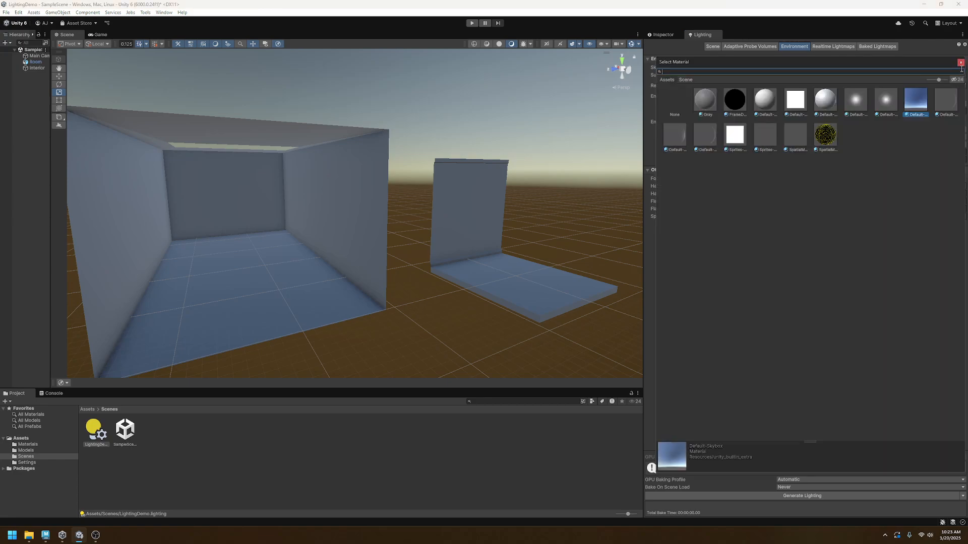
{"action": "left_click", "coordinate": [676, 99]}
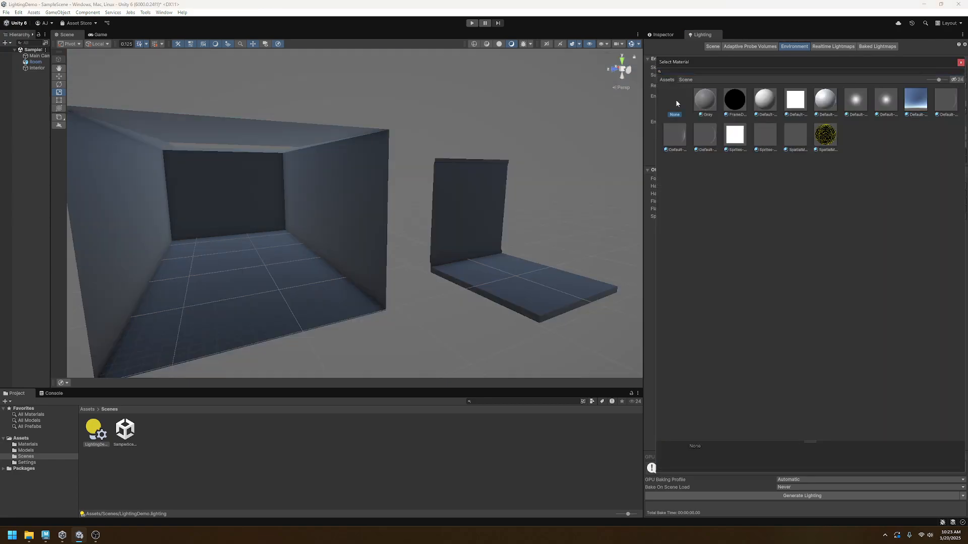
{"action": "left_click", "coordinate": [960, 62]}
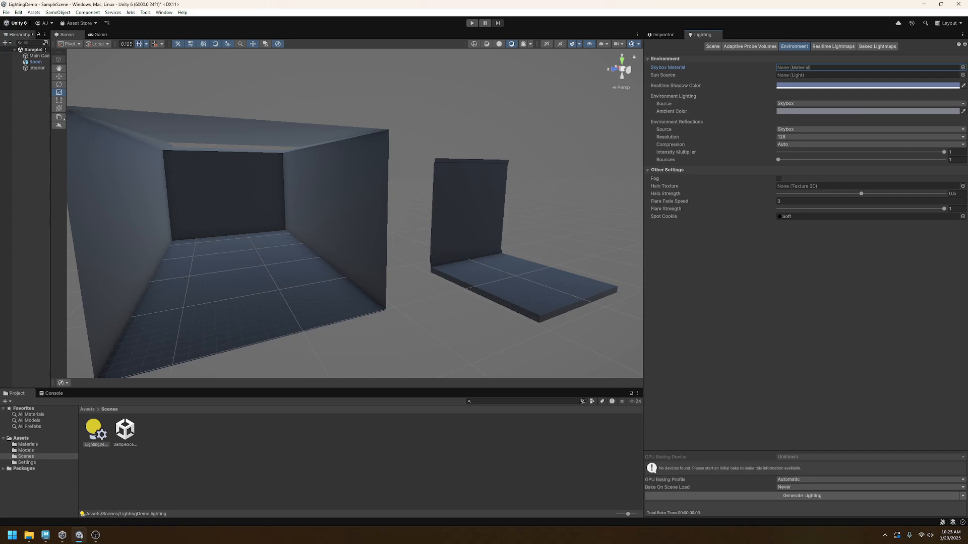
- Set the environment's realtime shadow color to black (000000)
{"action": "left_click", "coordinate": [830, 86]}
{"action": "left_click", "coordinate": [854, 164]}
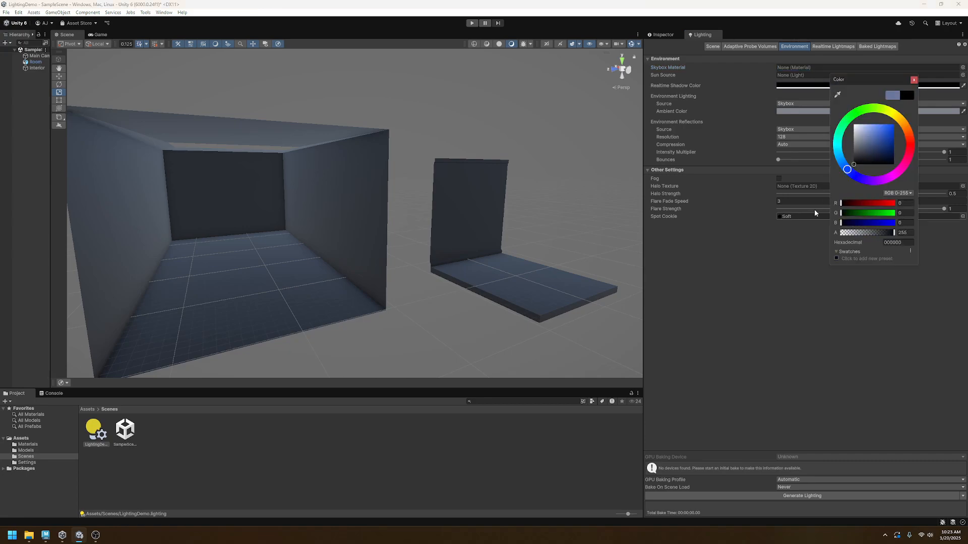
{"action": "left_click", "coordinate": [913, 80]}
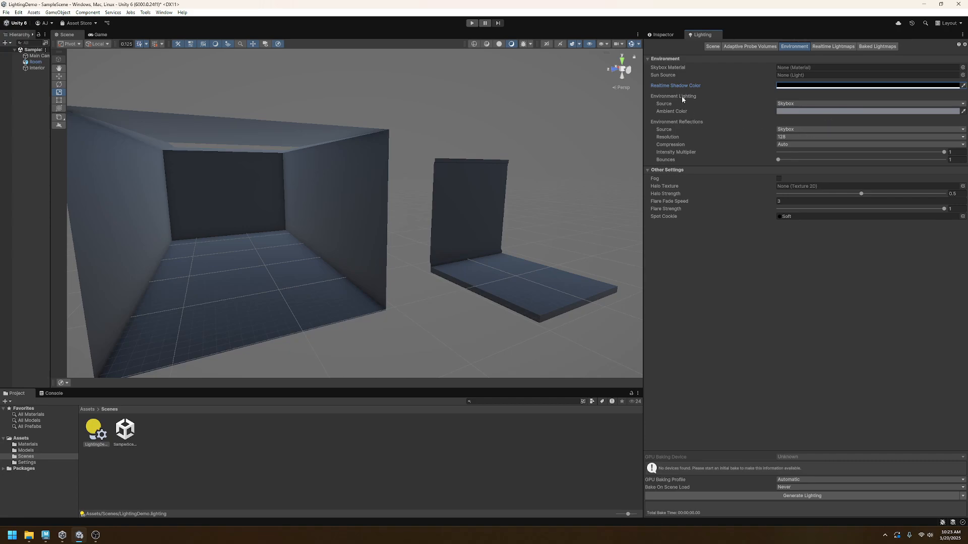
- Set the environment lighting source to Color with a black ambient color (RGB 0, 0, 0), and the environment reflections source to Custom
{"action": "left_click", "coordinate": [789, 104]}
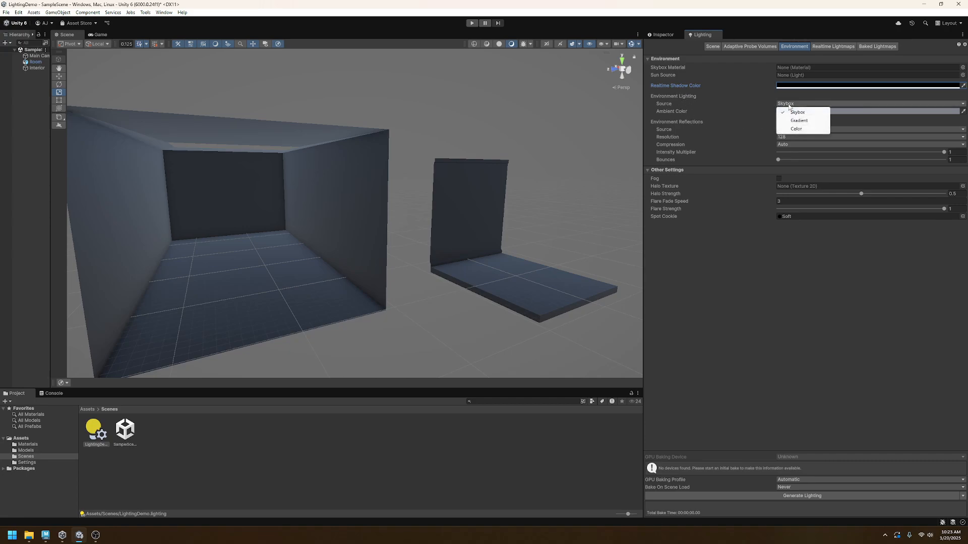
{"action": "left_click", "coordinate": [797, 129]}
{"action": "left_click", "coordinate": [788, 111]}
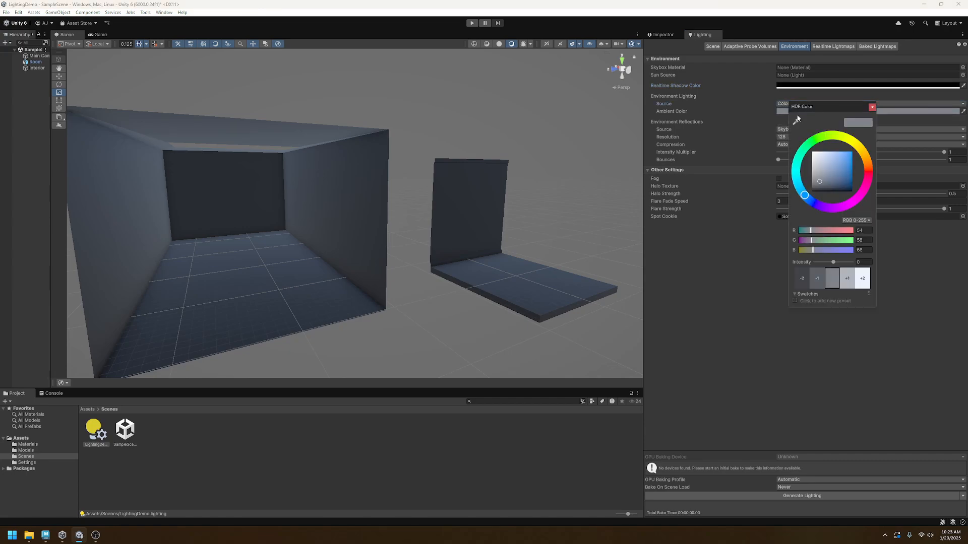
{"action": "left_click", "coordinate": [811, 191]}
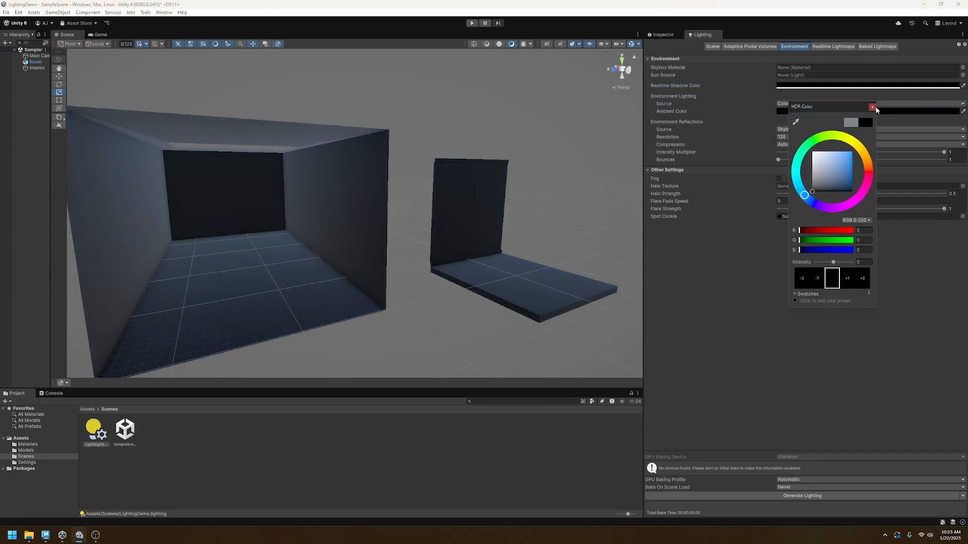
{"action": "left_click", "coordinate": [872, 107]}
{"action": "left_click", "coordinate": [782, 129]}
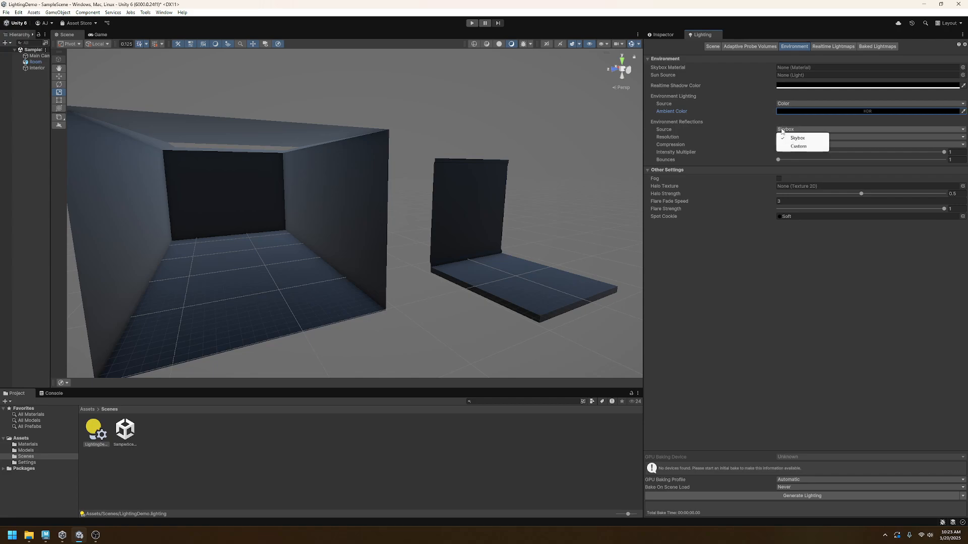
{"action": "left_click", "coordinate": [802, 144]}
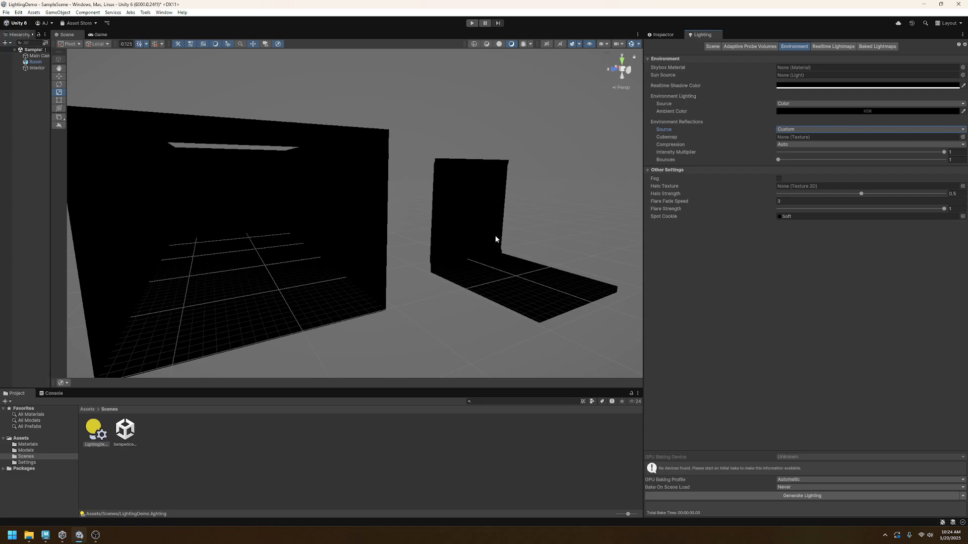
{"action": "right_click_drag", "start_coordinate": [495, 235], "coordinate": [348, 227]}
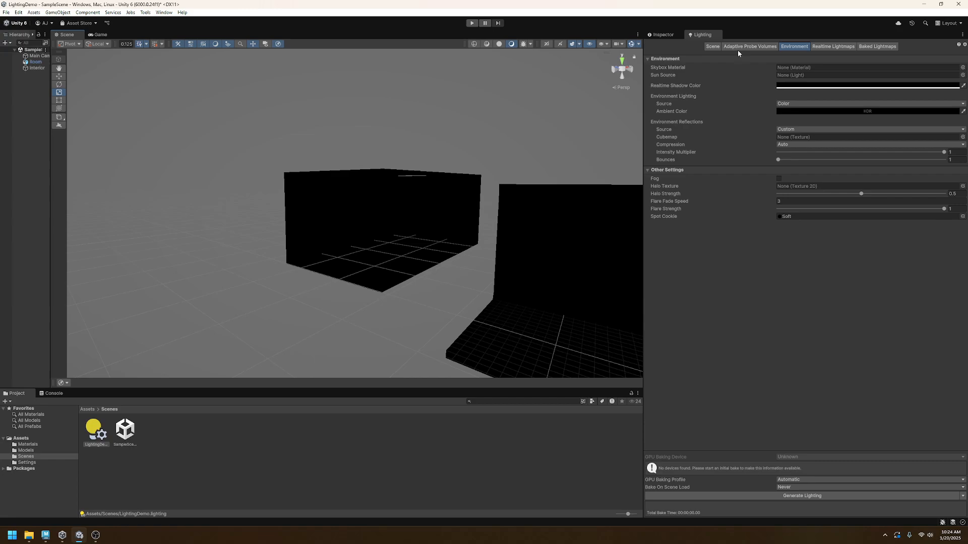
{"action": "right_click_drag", "start_coordinate": [389, 253], "coordinate": [434, 266]}
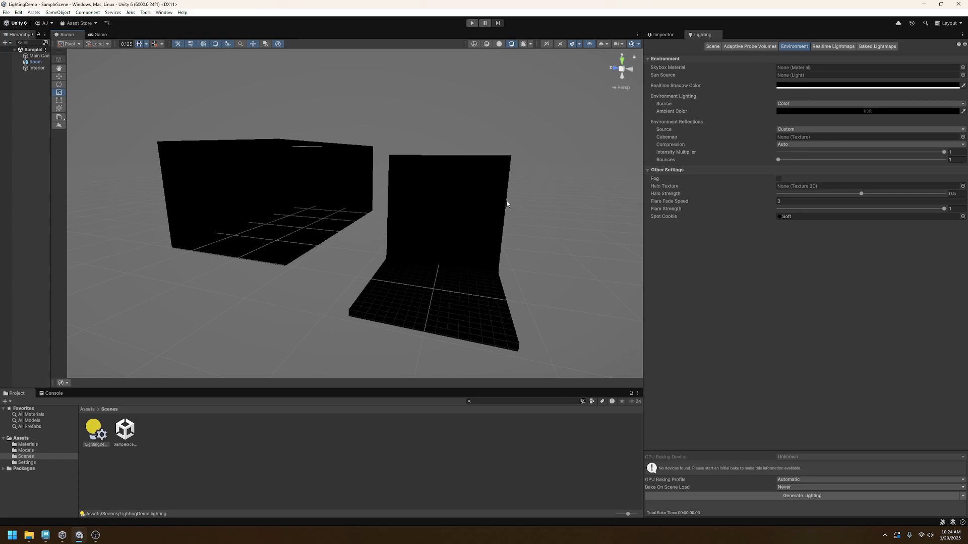
{"action": "key", "text": "w"}
{"action": "mouse_move", "coordinate": [506, 201]}
{"action": "right_mouse_down"}
{"action": "mouse_move", "coordinate": [471, 190]}
{"action": "mouse_move", "coordinate": [591, 200]}
{"action": "mouse_move", "coordinate": [590, 169]}
{"action": "mouse_move", "coordinate": [585, 207]}
{"action": "mouse_move", "coordinate": [449, 210]}
{"action": "mouse_move", "coordinate": [501, 205]}
{"action": "mouse_move", "coordinate": [484, 177]}
{"action": "mouse_move", "coordinate": [486, 210]}
{"action": "mouse_move", "coordinate": [504, 192]}
{"action": "right_mouse_up"}
{"action": "key", "text": "s"}
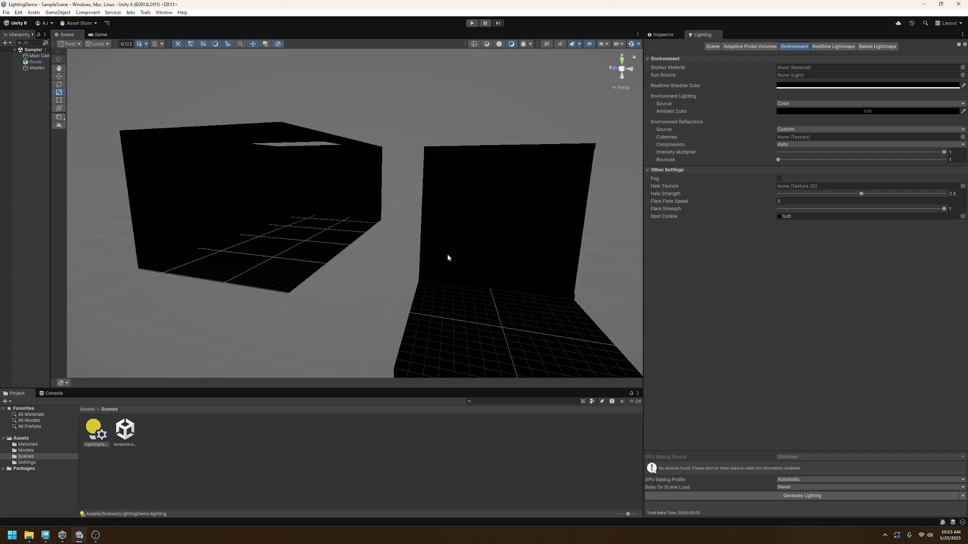
- Set the environment's ambient color to a dark blue (RGB 13, 14, 20) and generate the scene's baked lightmaps
{"action": "left_click", "coordinate": [791, 110]}
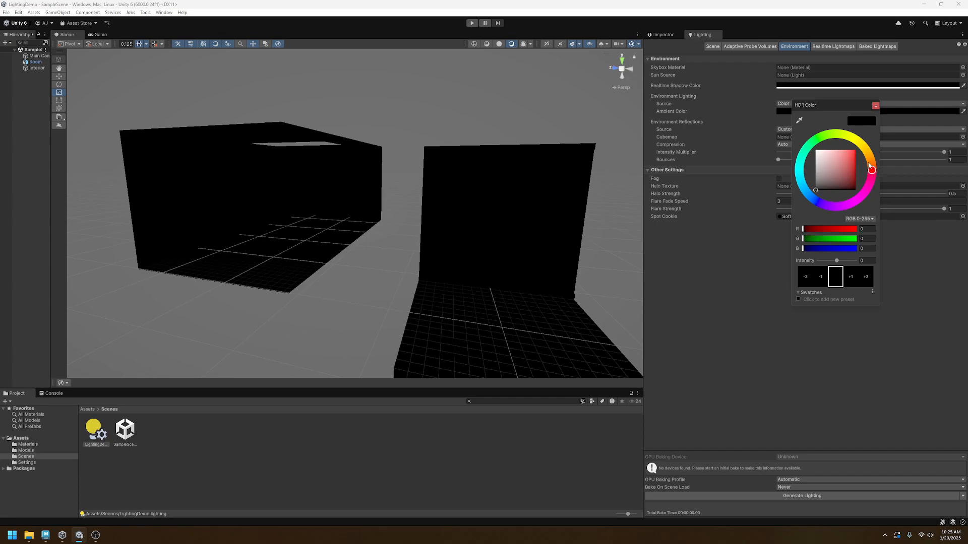
{"action": "left_click", "coordinate": [814, 202]}
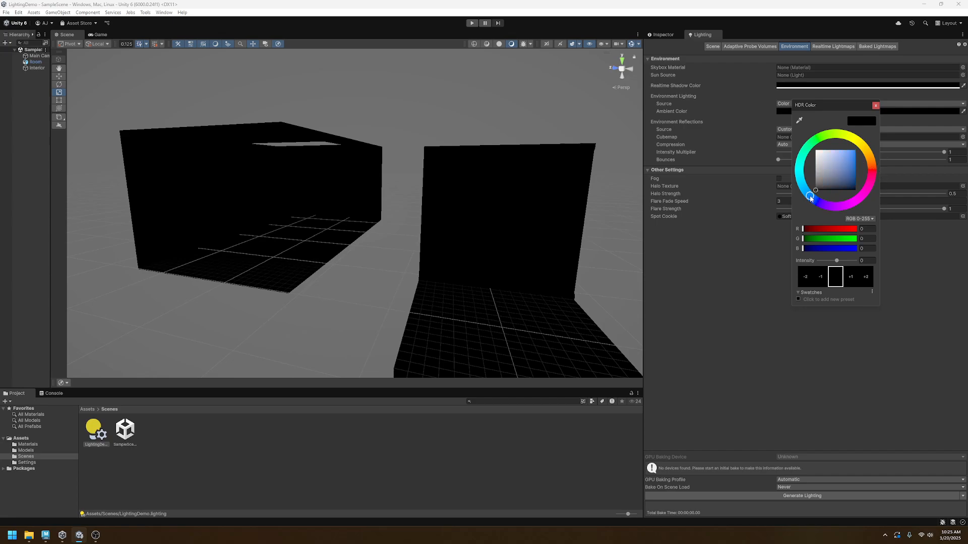
{"action": "mouse_move", "coordinate": [837, 176]}
{"action": "left_mouse_down"}
{"action": "mouse_move", "coordinate": [848, 171]}
{"action": "mouse_move", "coordinate": [843, 186]}
{"action": "mouse_move", "coordinate": [806, 147]}
{"action": "mouse_move", "coordinate": [837, 189]}
{"action": "mouse_move", "coordinate": [843, 183]}
{"action": "mouse_move", "coordinate": [830, 187]}
{"action": "left_mouse_up"}
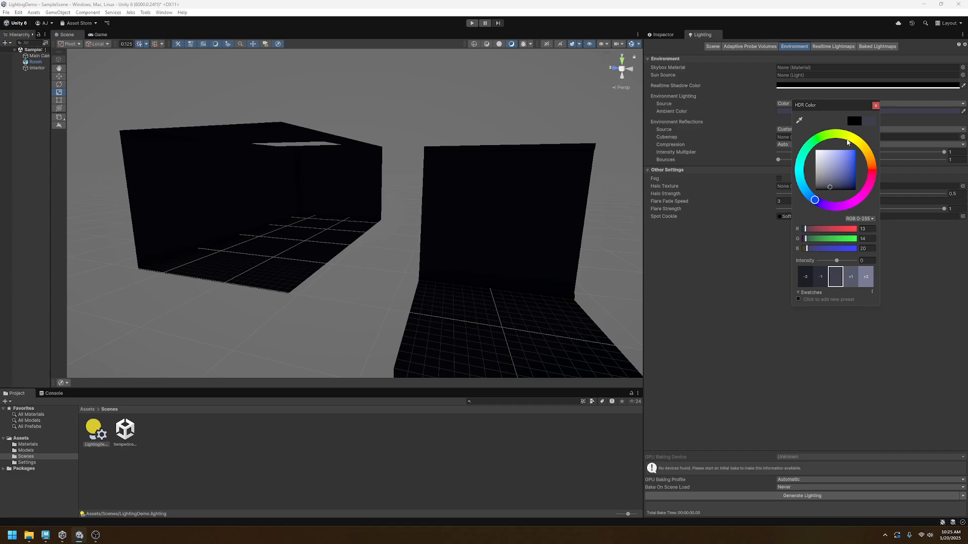
{"action": "left_click", "coordinate": [877, 106]}
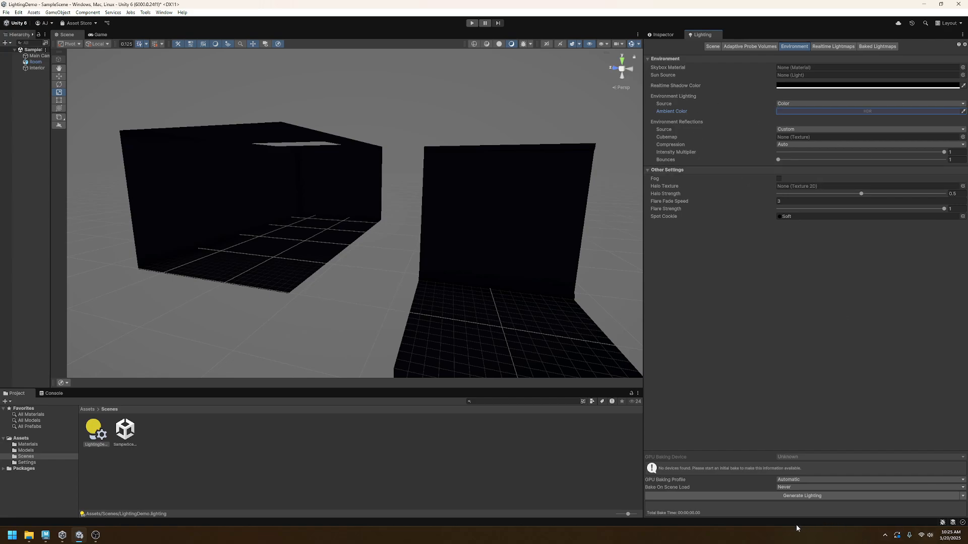
{"action": "left_click", "coordinate": [808, 496]}
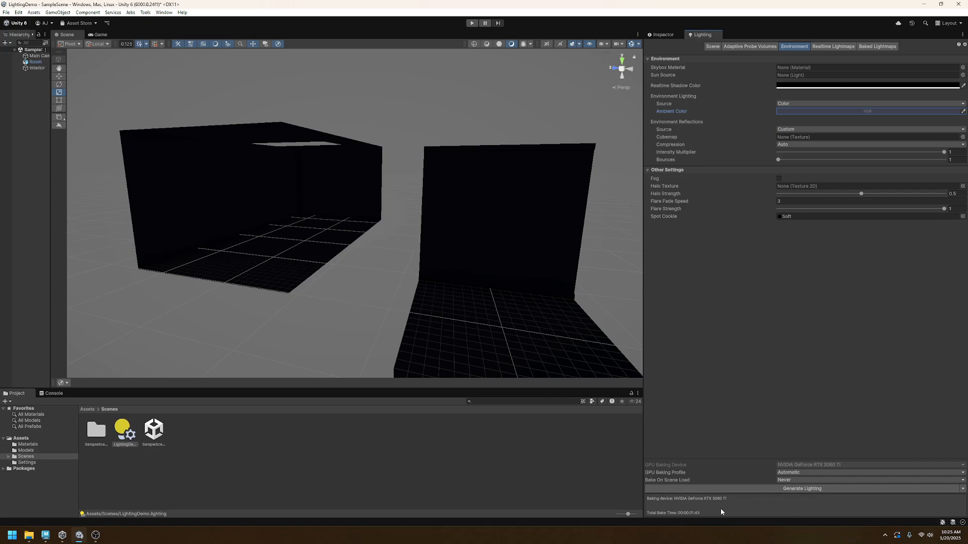
{"action": "left_click", "coordinate": [889, 46]}
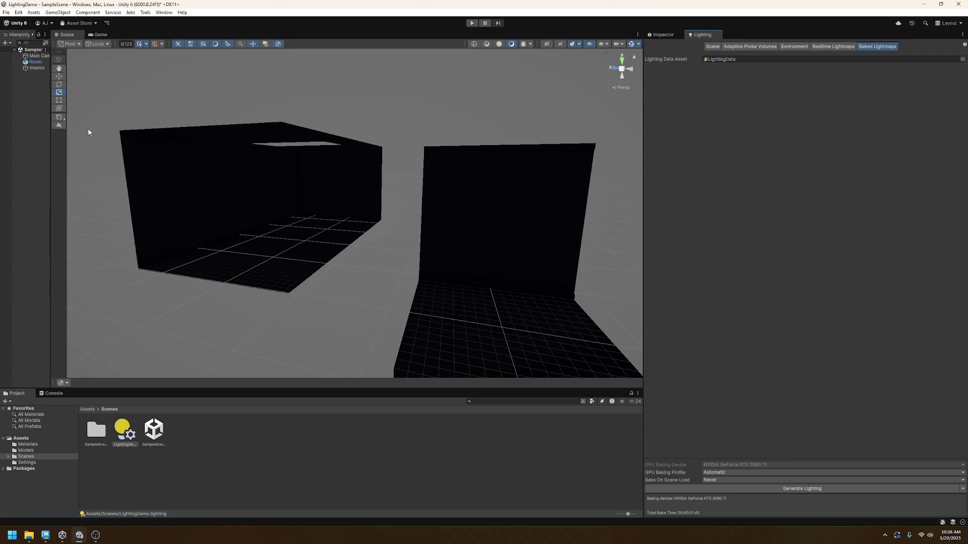
- Mark the Room object as Static so it contributes to global illumination
{"action": "left_click", "coordinate": [473, 202]}
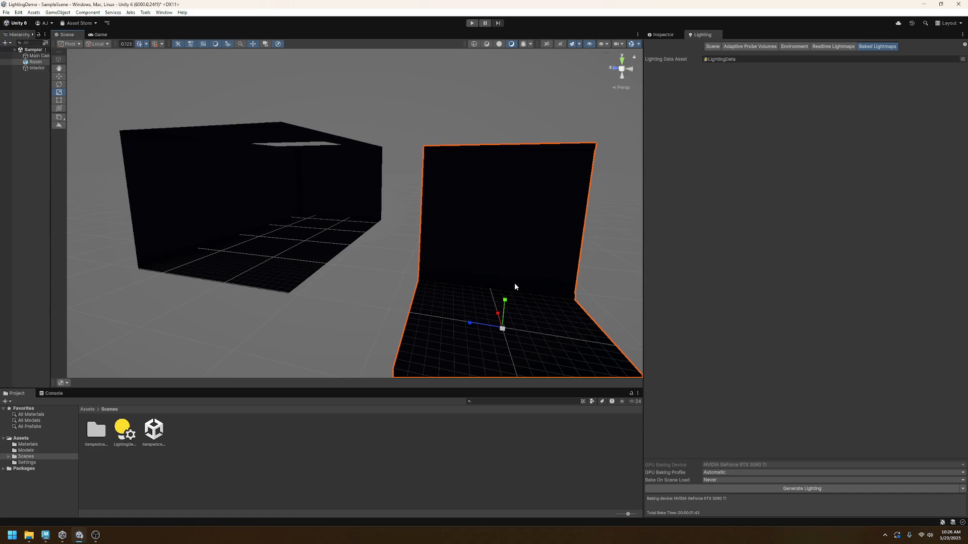
{"action": "left_click", "coordinate": [662, 36]}
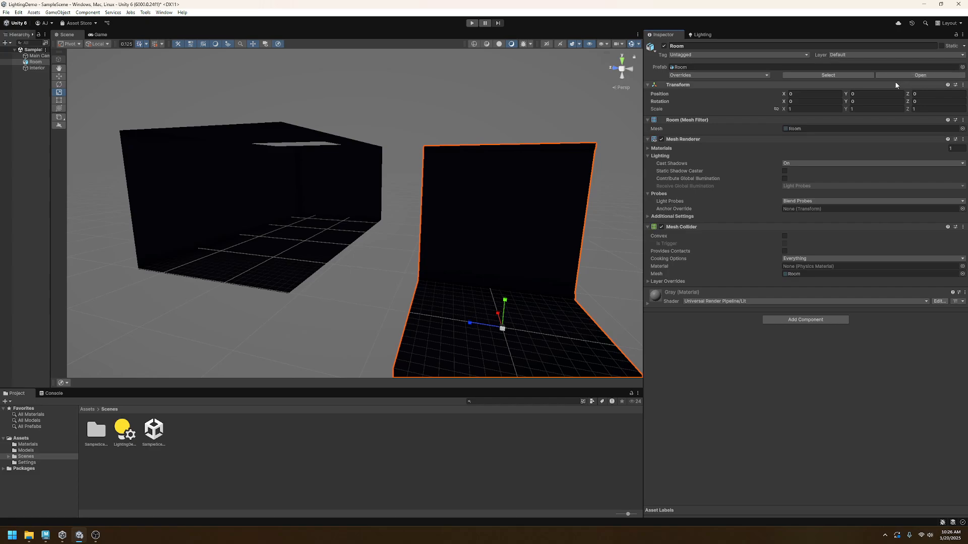
{"action": "left_click", "coordinate": [941, 46]}
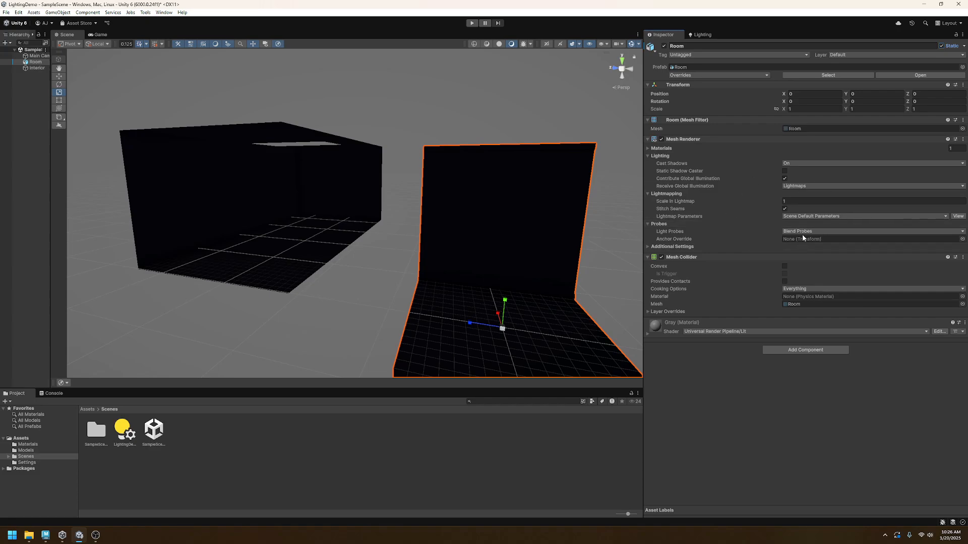
- Mark the Interior ProBuilder object as Static so it receives lightmaps
{"action": "left_click", "coordinate": [292, 225]}
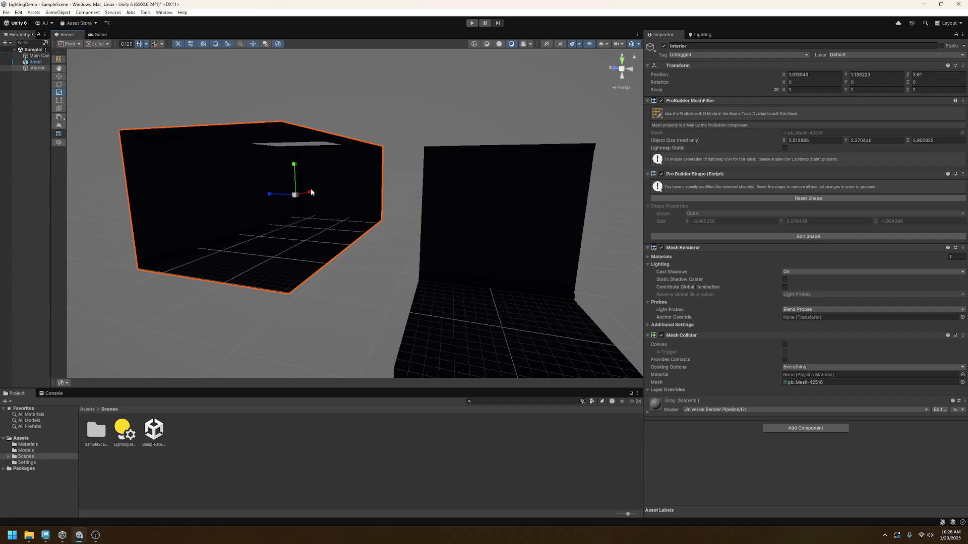
{"action": "left_click", "coordinate": [941, 46]}
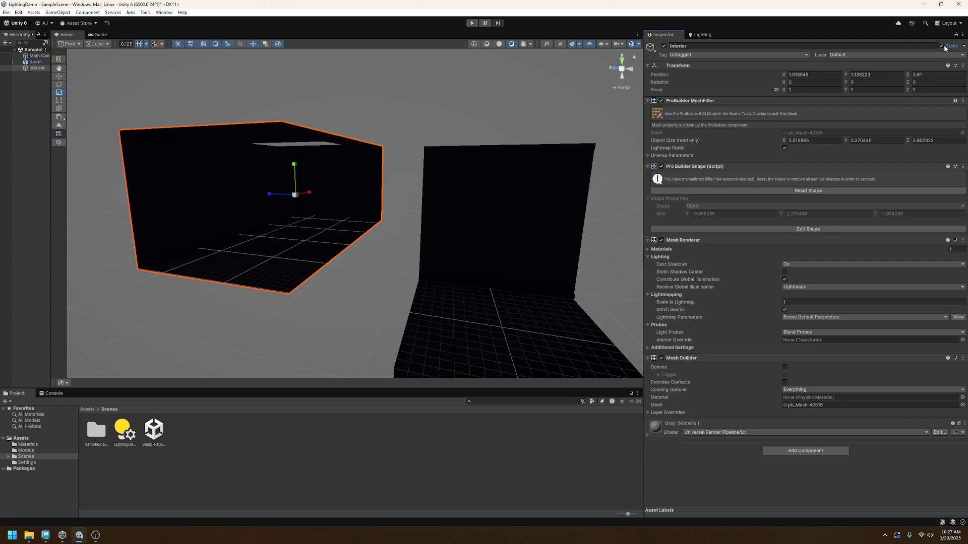
{"action": "left_click", "coordinate": [941, 46]}
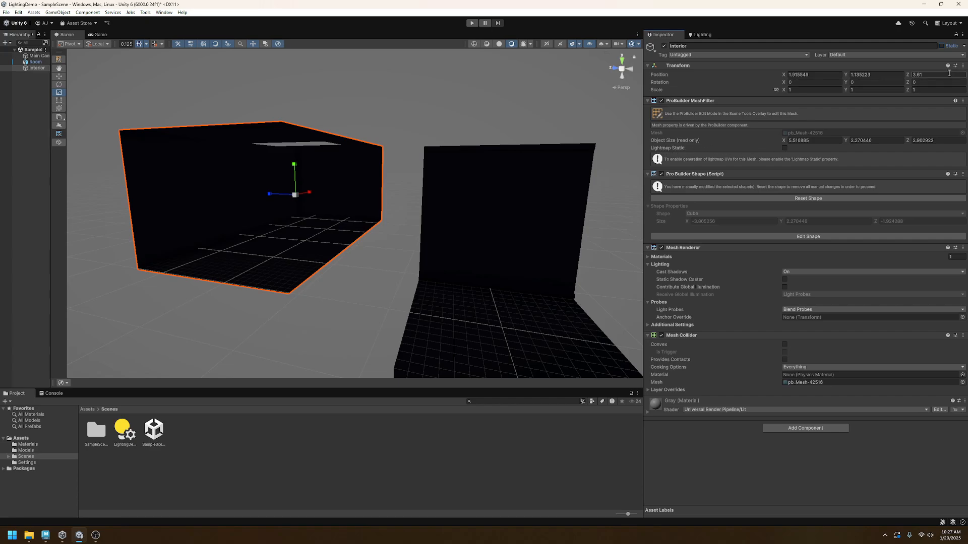
{"action": "left_click", "coordinate": [937, 45]}
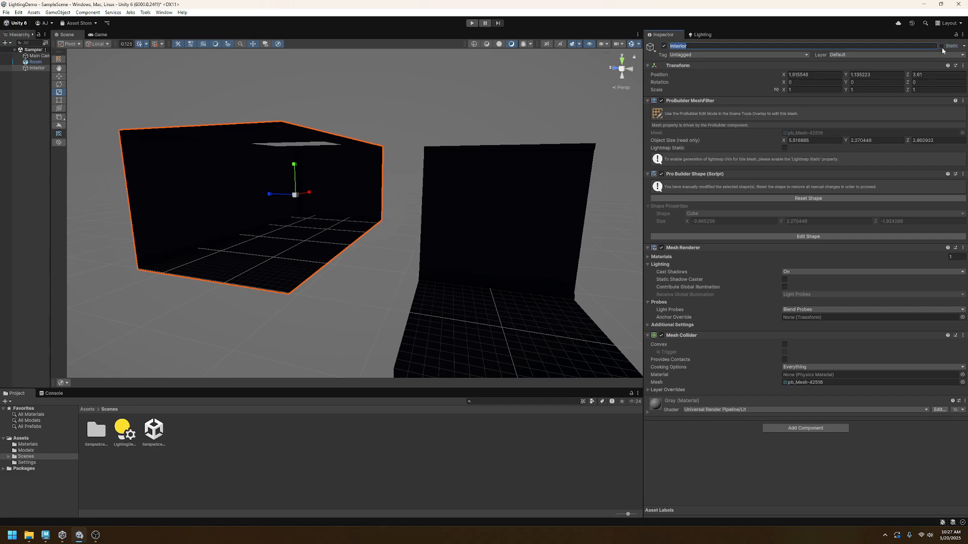
{"action": "left_click", "coordinate": [941, 47]}
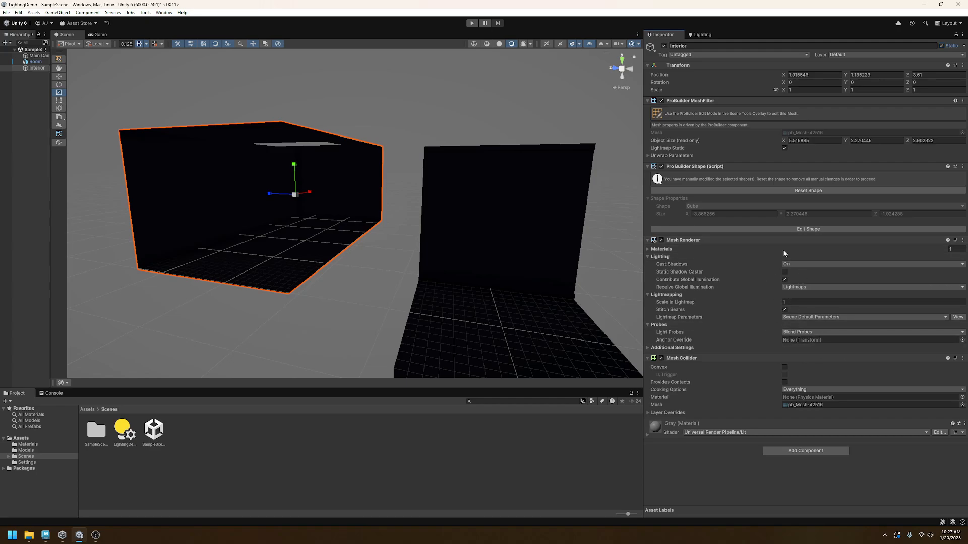
- Generate the lighting again with the Room and Interior objects included in the bake
{"action": "left_click", "coordinate": [701, 34]}
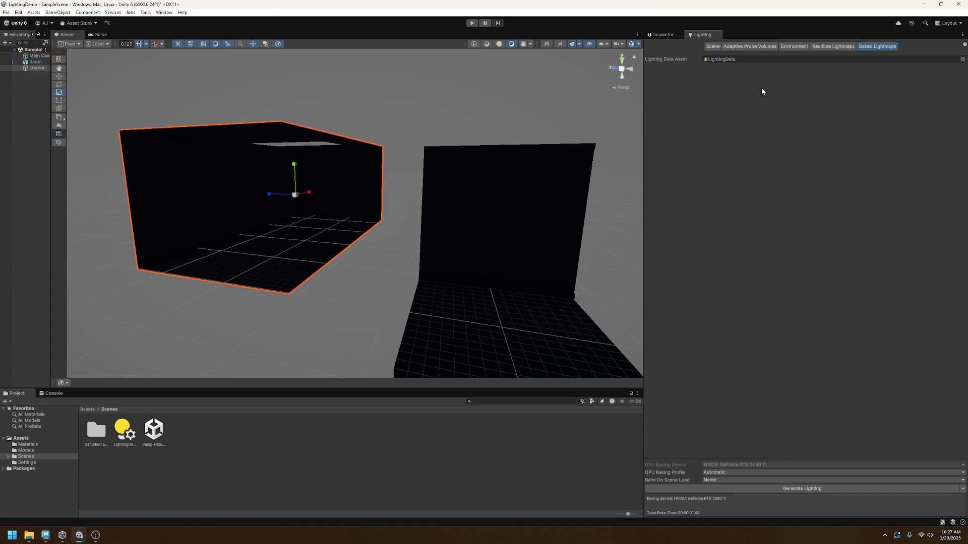
{"action": "left_click", "coordinate": [819, 489]}
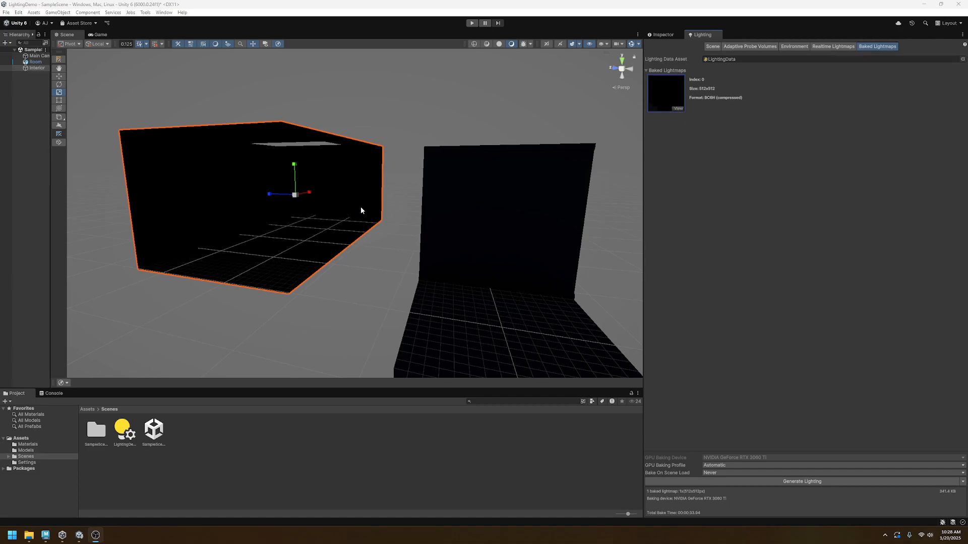
{"action": "key", "text": "w"}
{"action": "right_click_drag", "start_coordinate": [361, 209], "coordinate": [564, 217]}
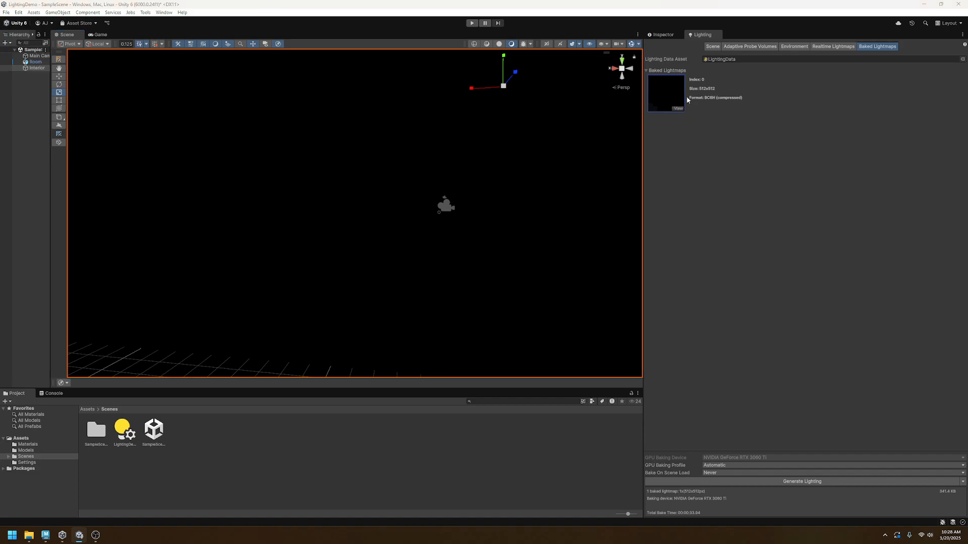
- Examine the UV layout of the baked lightmap at index 0 in the lightmap viewer
{"action": "left_click", "coordinate": [678, 108]}
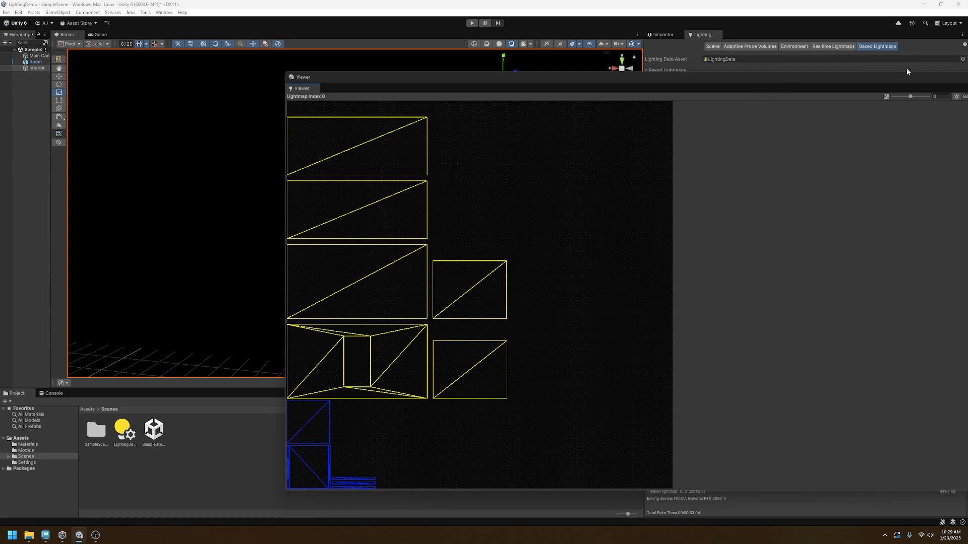
{"action": "left_click_drag", "start_coordinate": [750, 77], "coordinate": [627, 52]}
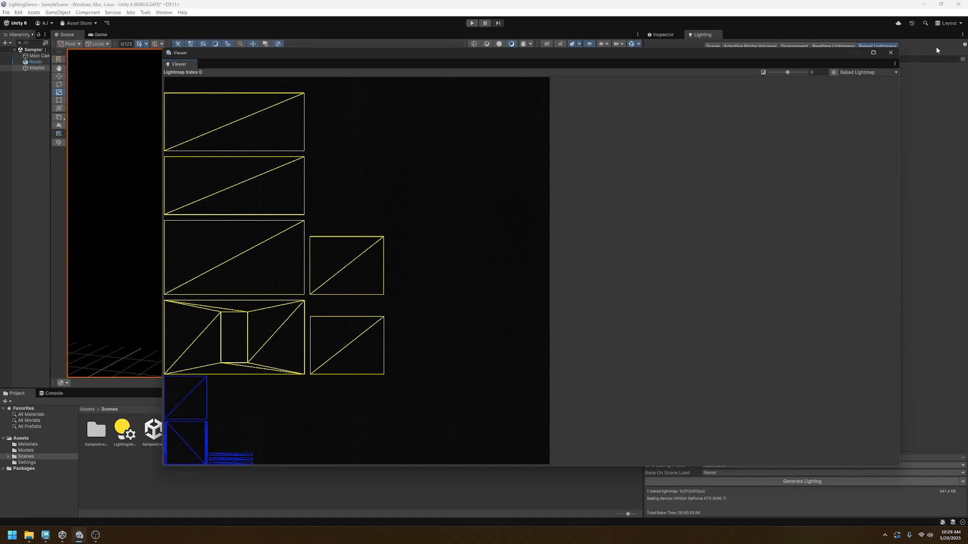
{"action": "left_click", "coordinate": [891, 52]}
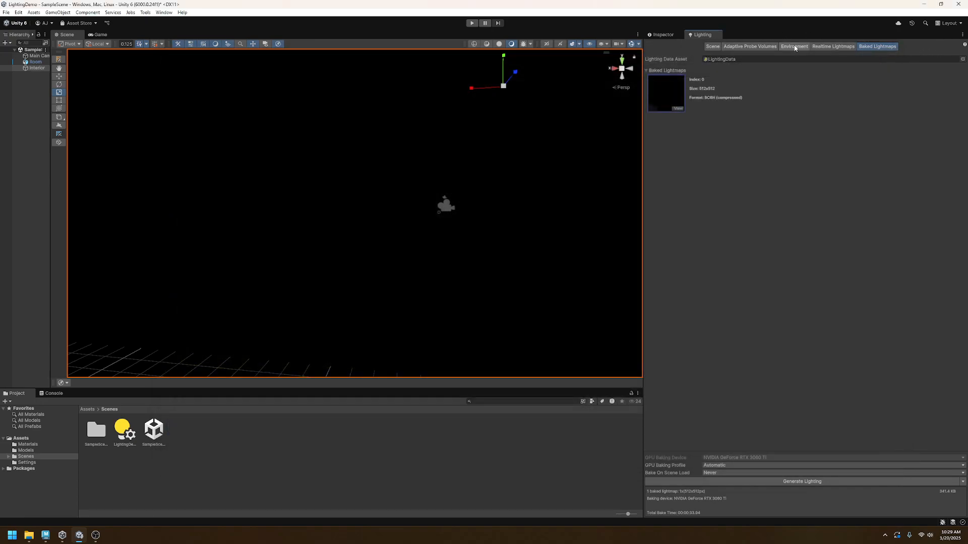
- Set the environment's ambient color to white (RGB 255, 255, 255) and generate the lighting with it
{"action": "left_click", "coordinate": [795, 47]}
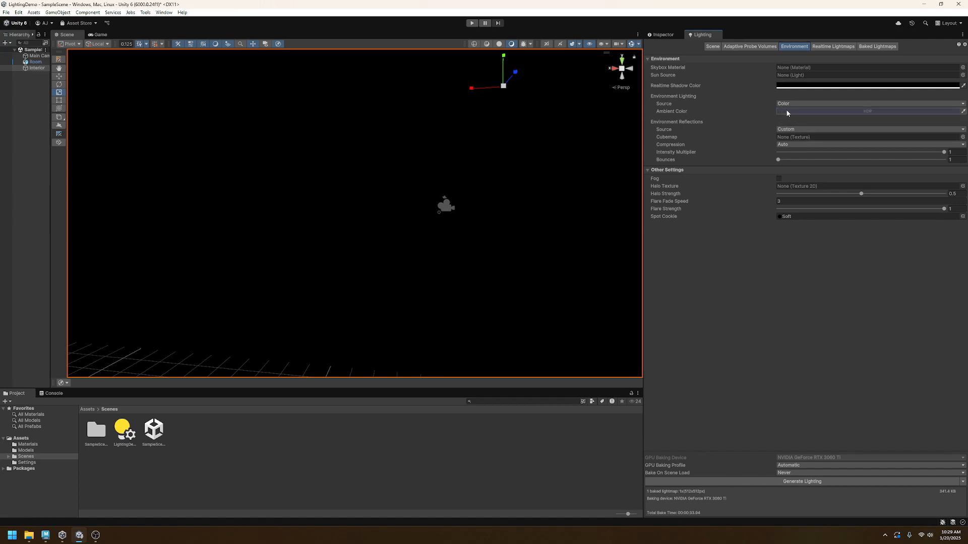
{"action": "left_click", "coordinate": [662, 34]}
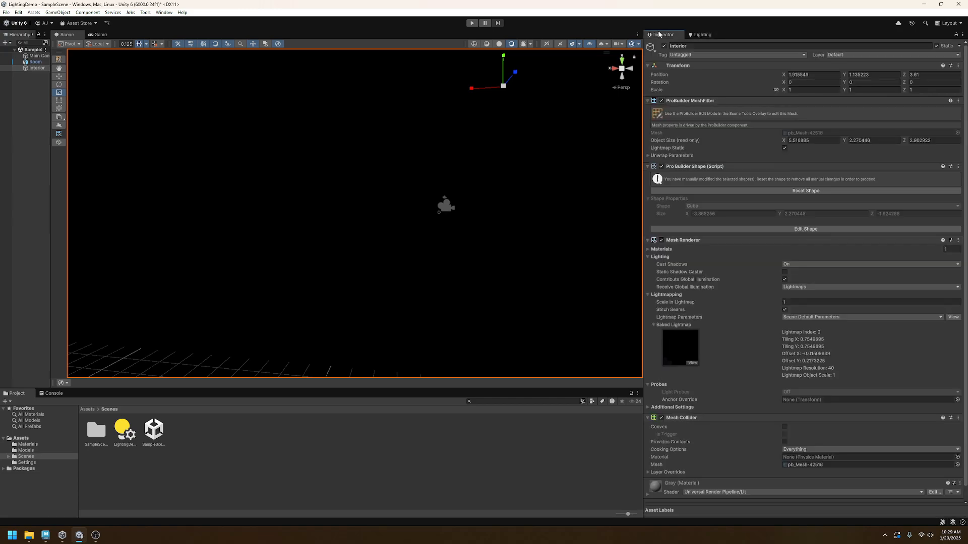
{"action": "left_click", "coordinate": [701, 34]}
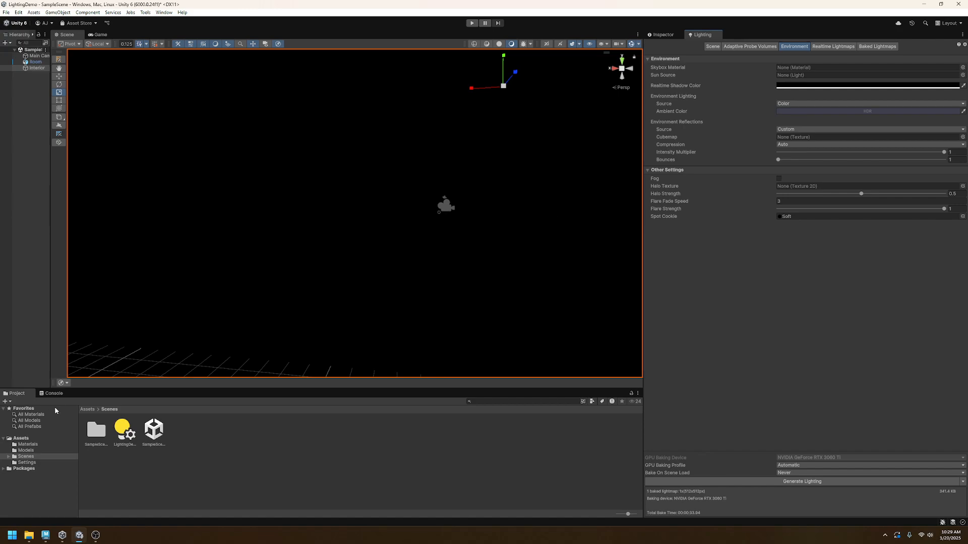
{"action": "left_click", "coordinate": [52, 393]}
{"action": "left_click", "coordinate": [19, 393]}
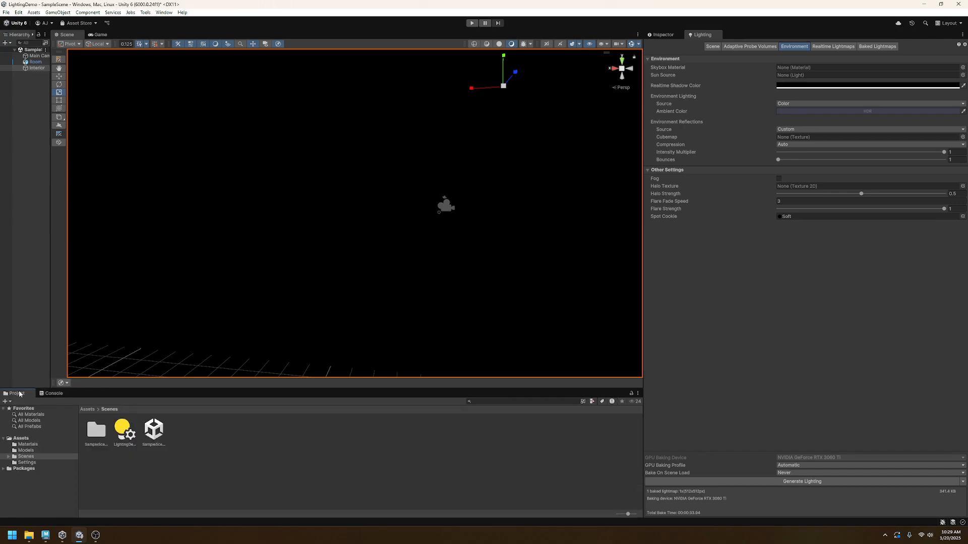
{"action": "left_click", "coordinate": [815, 112]}
{"action": "left_click_drag", "start_coordinate": [841, 167], "coordinate": [803, 117]}
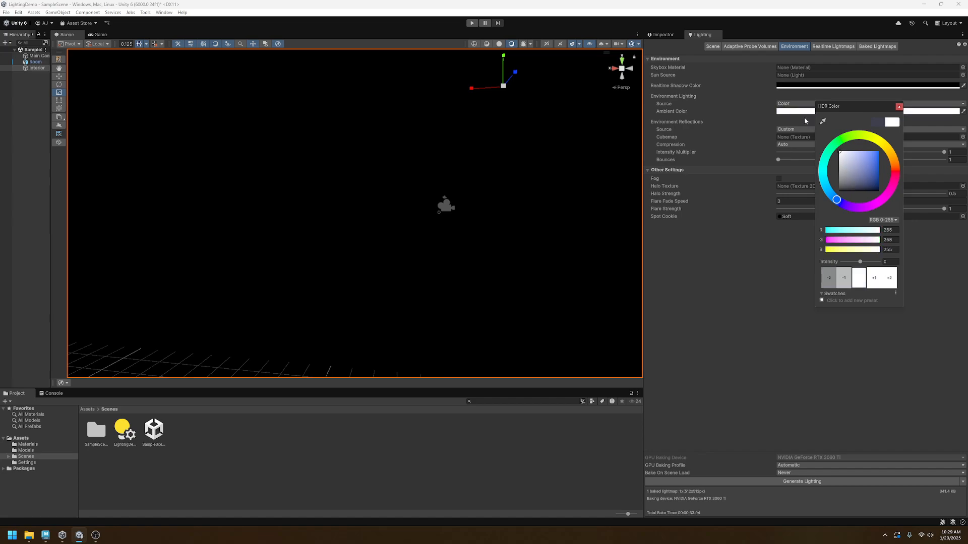
{"action": "left_click", "coordinate": [899, 106]}
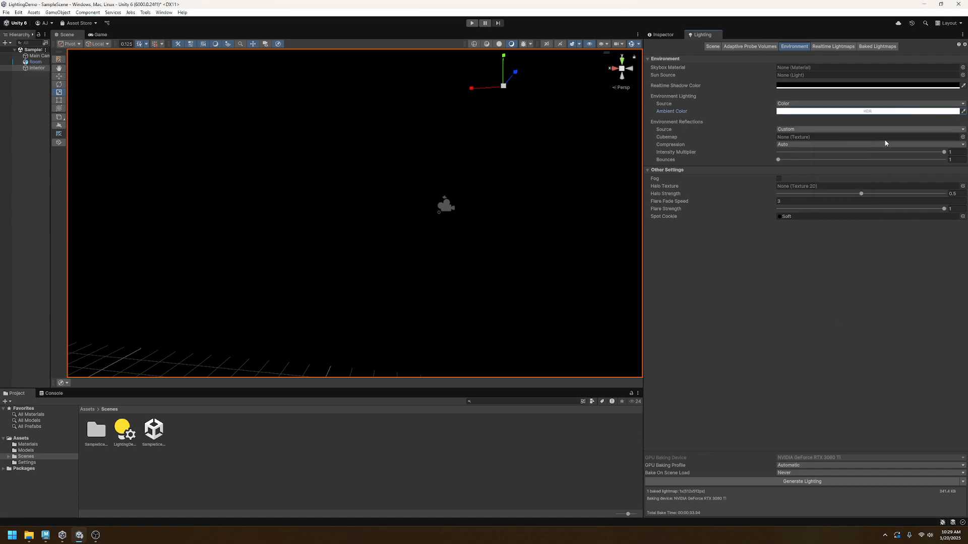
{"action": "left_click", "coordinate": [807, 482]}
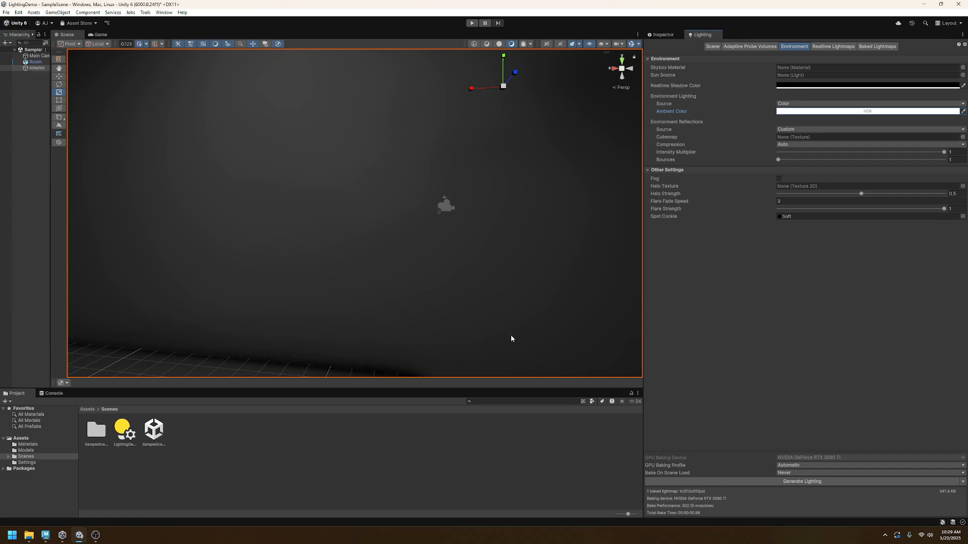
- Look over the Interior's baked walls from inside and above, and hide the grid in the Scene view
{"action": "right_click_drag", "start_coordinate": [358, 263], "coordinate": [636, 267]}
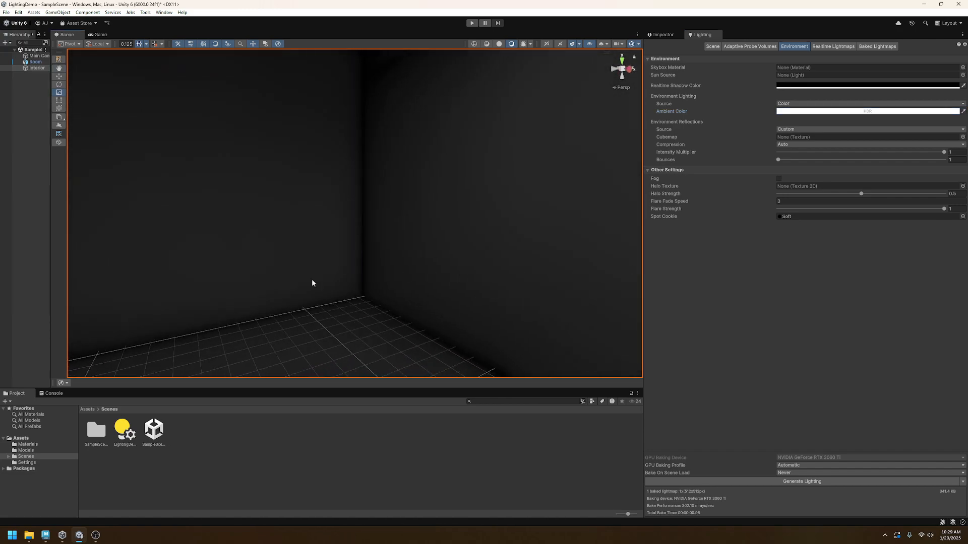
{"action": "right_click_drag", "start_coordinate": [309, 280], "coordinate": [509, 319]}
{"action": "key", "text": "s"}
{"action": "key", "text": "a"}
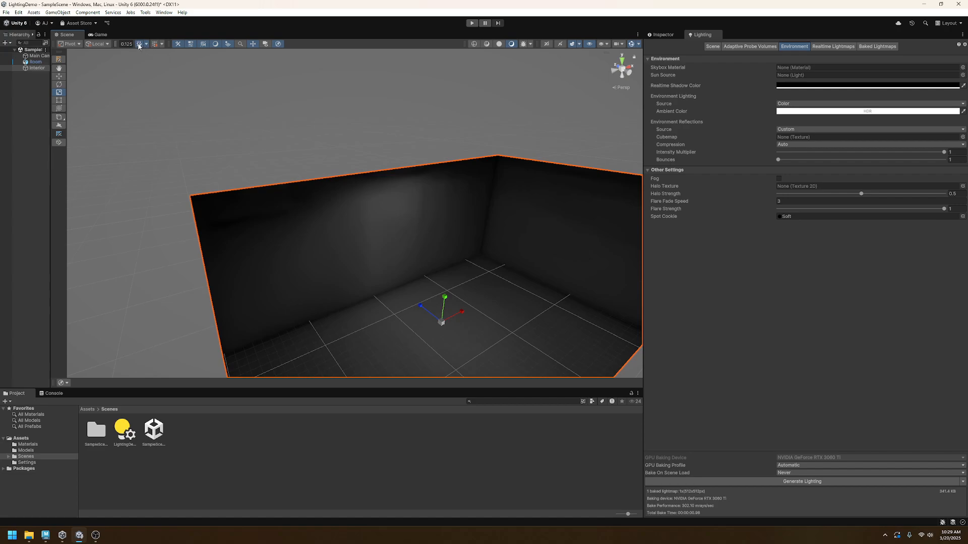
{"action": "left_click", "coordinate": [139, 44]}
- Examine the baked shading inside the Interior around its ceiling opening and on the walls and floor of the separate Room model
{"action": "right_click_drag", "start_coordinate": [359, 233], "coordinate": [31, 131]}
{"action": "key", "text": "w"}
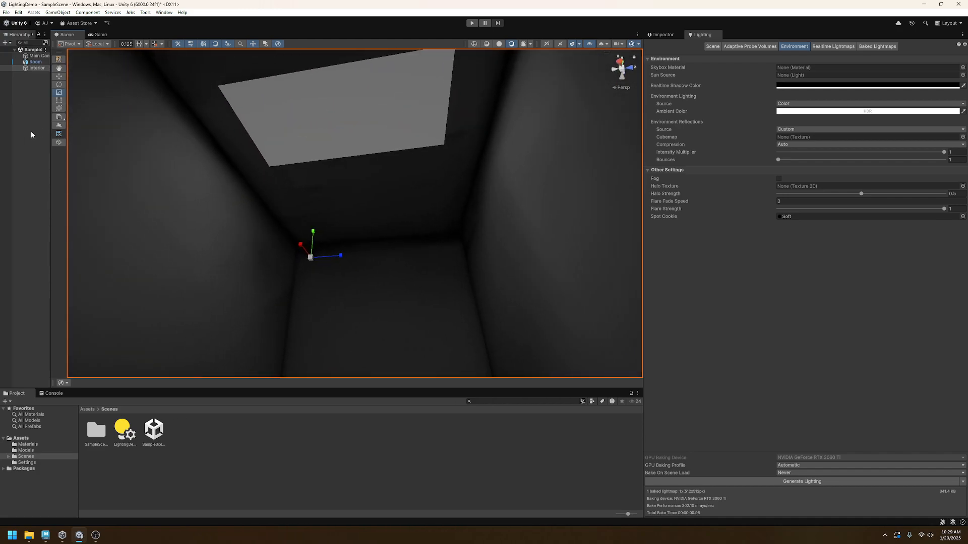
{"action": "right_click_drag", "start_coordinate": [354, 187], "coordinate": [300, 196]}
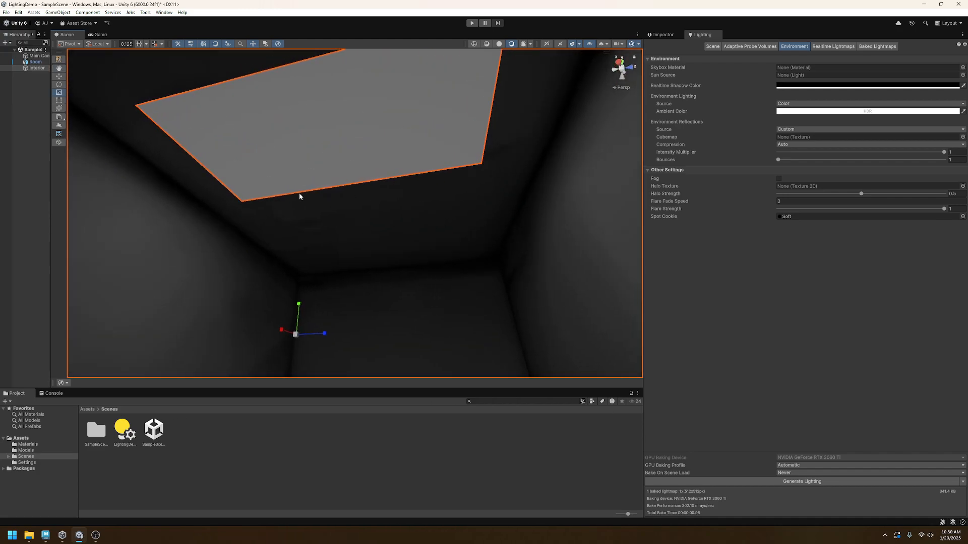
{"action": "right_click_drag", "start_coordinate": [448, 251], "coordinate": [627, 190]}
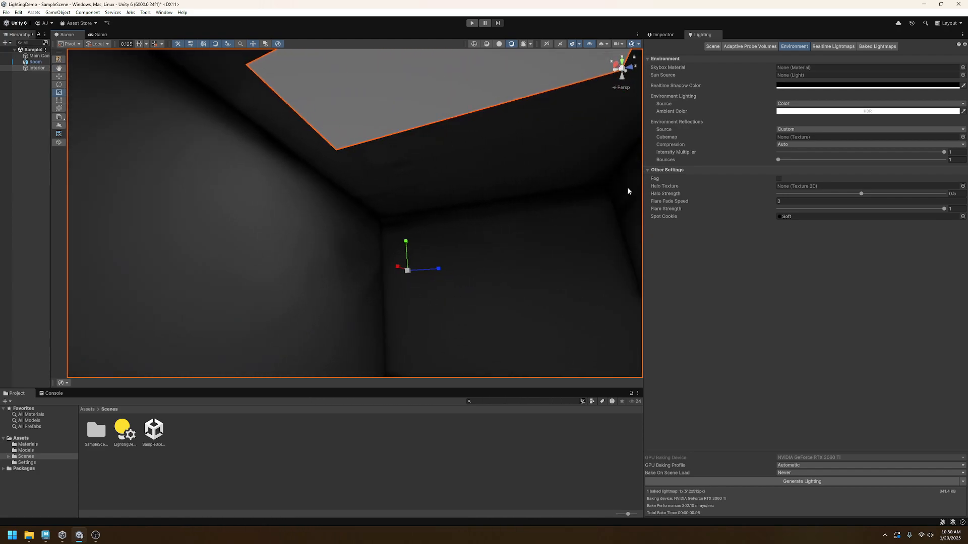
{"action": "right_click_drag", "start_coordinate": [402, 203], "coordinate": [557, 248]}
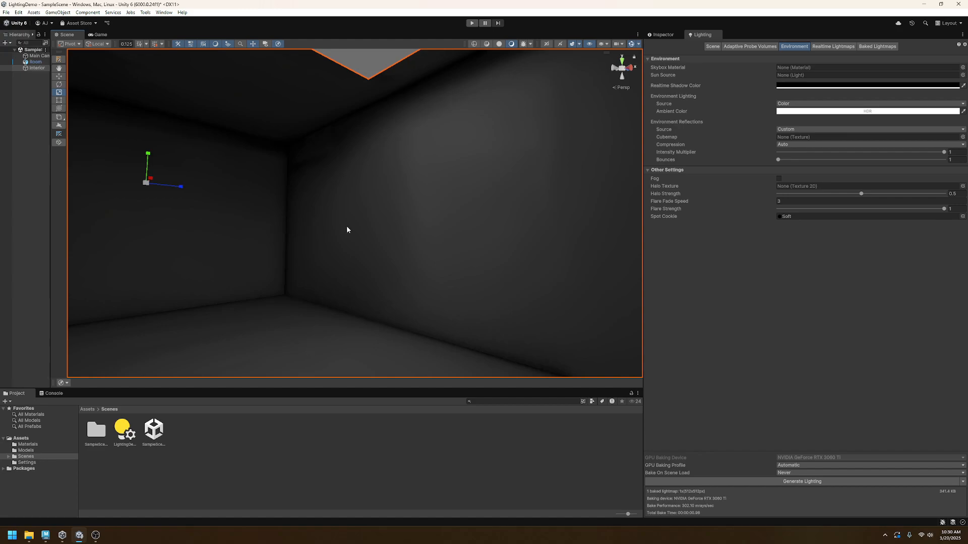
{"action": "right_click_drag", "start_coordinate": [348, 229], "coordinate": [331, 134]}
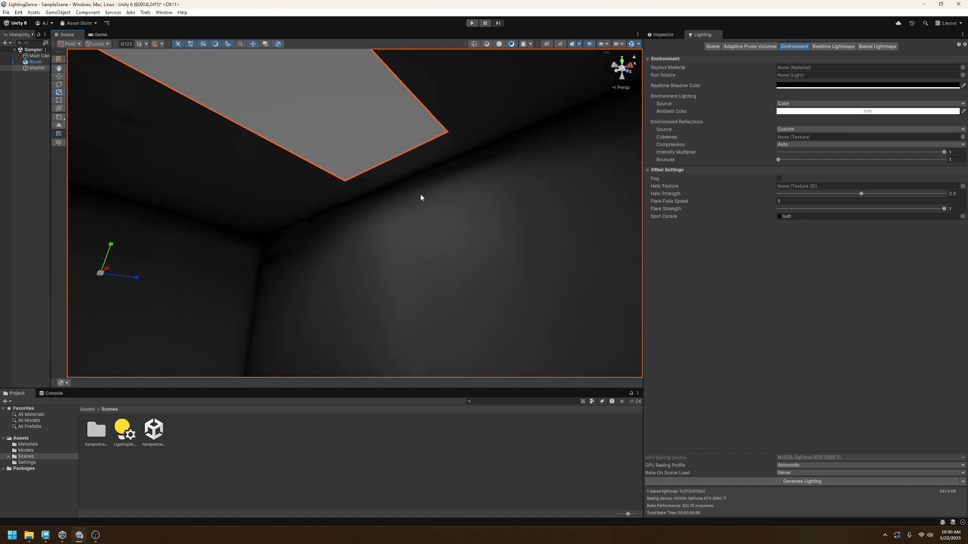
{"action": "right_click_drag", "start_coordinate": [420, 197], "coordinate": [415, 148]}
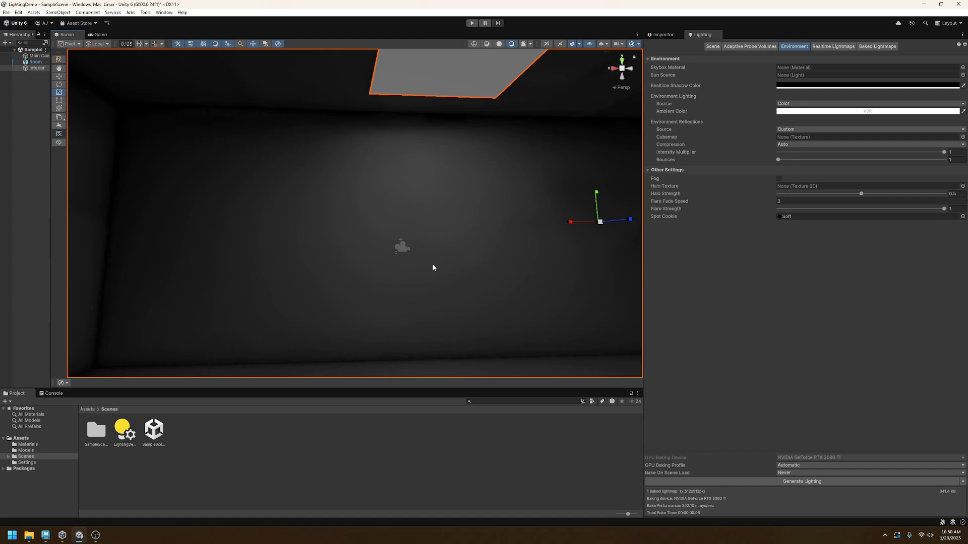
{"action": "key", "text": "s"}
{"action": "right_click_drag", "start_coordinate": [433, 267], "coordinate": [331, 314]}
{"action": "key", "text": "d"}
{"action": "key", "text": "w"}
{"action": "key", "text": "s"}
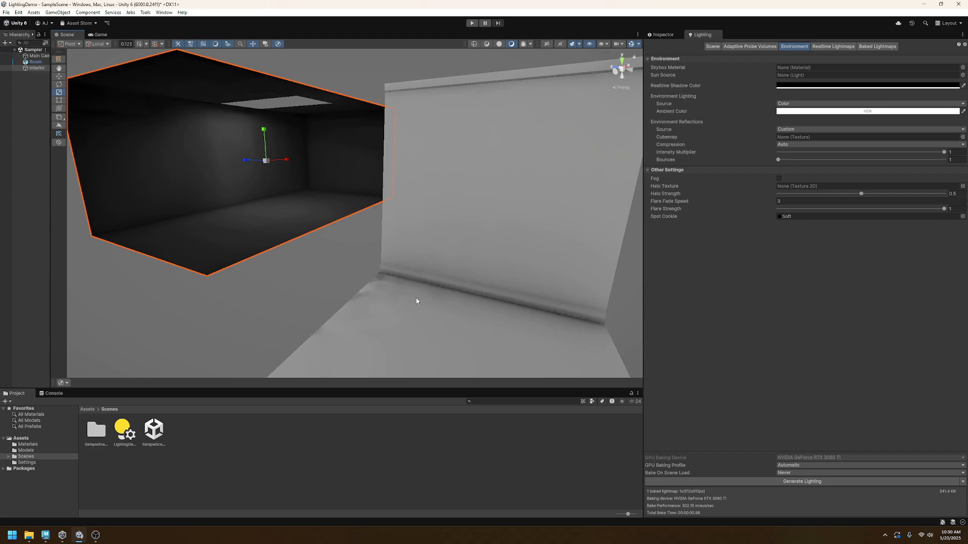
{"action": "right_click_drag", "start_coordinate": [416, 301], "coordinate": [560, 281]}
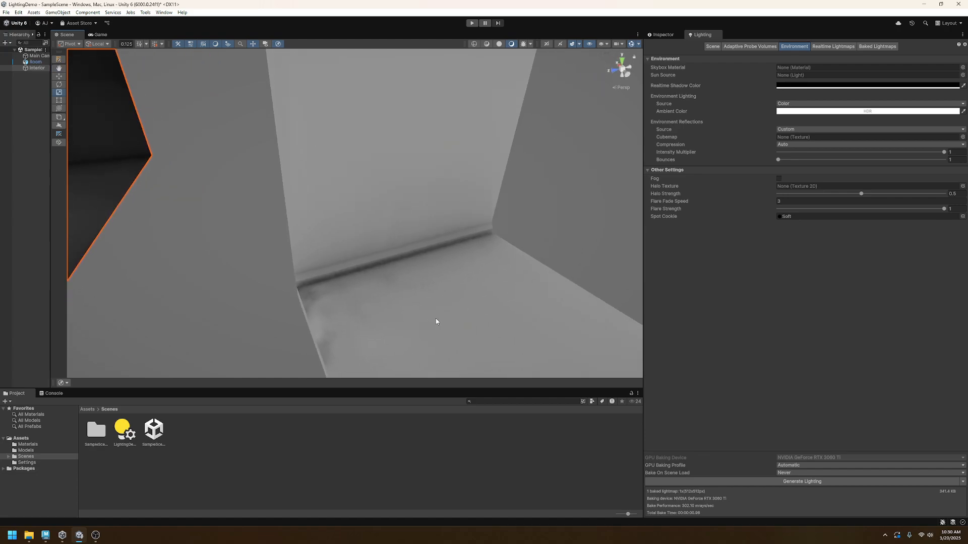
- Set the environment's ambient color to a dark blue-violet, RGB about 27, 27, 38, and generate the lighting
{"action": "left_click", "coordinate": [801, 111]}
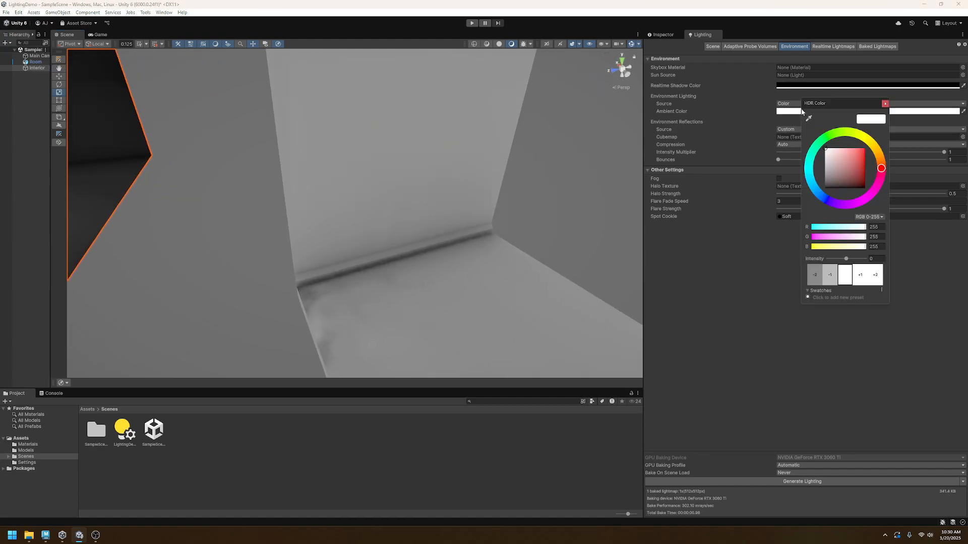
{"action": "left_click_drag", "start_coordinate": [825, 202], "coordinate": [834, 185]}
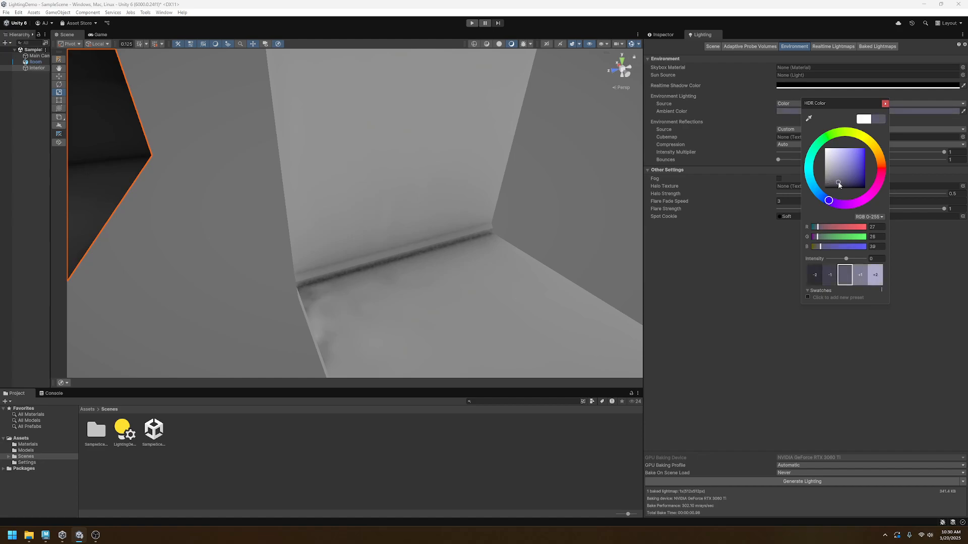
{"action": "left_click", "coordinate": [886, 103]}
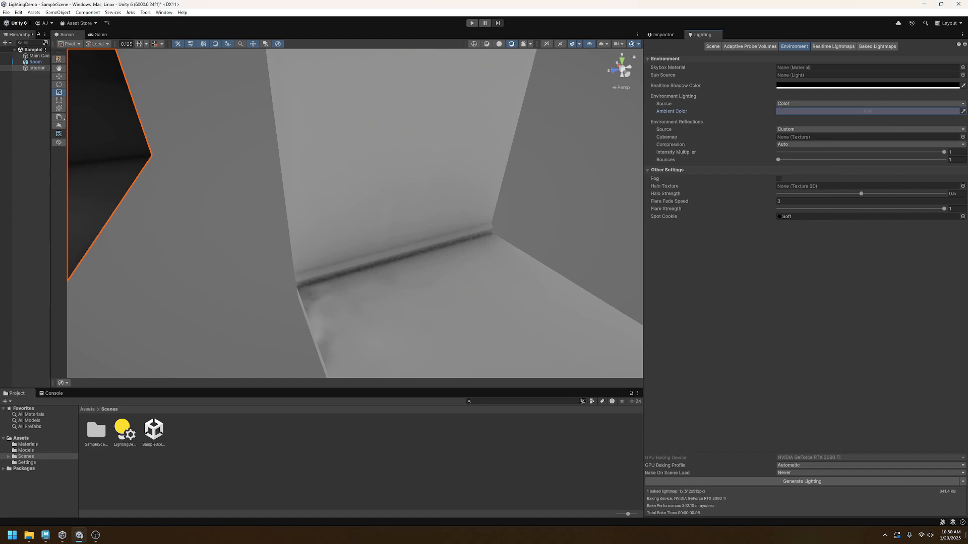
{"action": "left_click", "coordinate": [810, 481]}
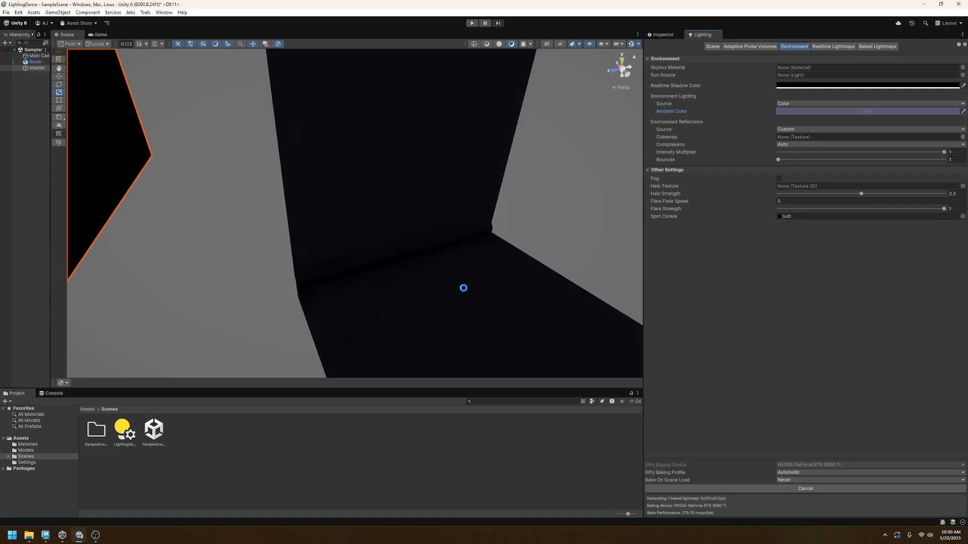
{"action": "mouse_move", "coordinate": [432, 283]}
{"action": "right_mouse_down"}
{"action": "mouse_move", "coordinate": [486, 276]}
{"action": "mouse_move", "coordinate": [430, 280]}
{"action": "right_mouse_up"}
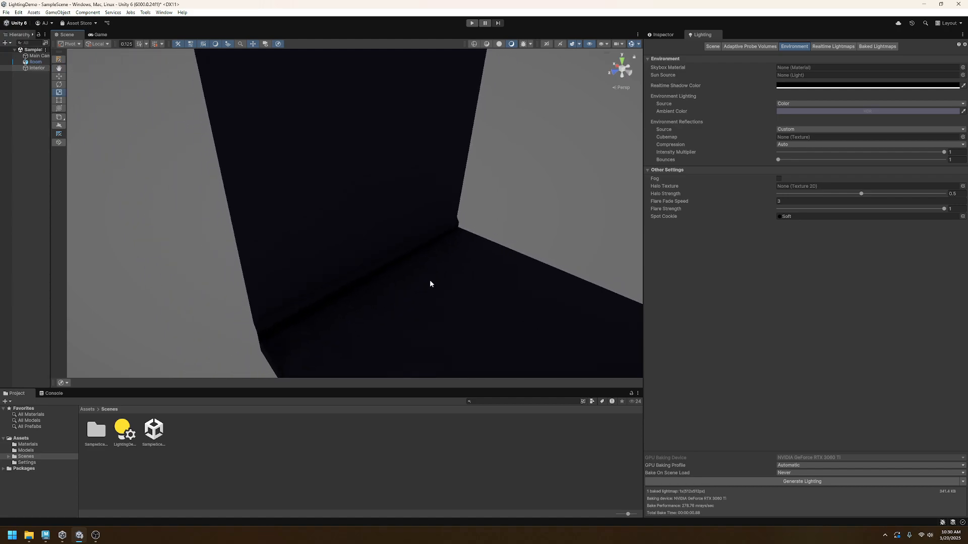
- Brighten the environment's ambient color to a muted blue-violet, RGB about 66, 66, 99, and generate the lighting again
{"action": "left_click", "coordinate": [826, 113]}
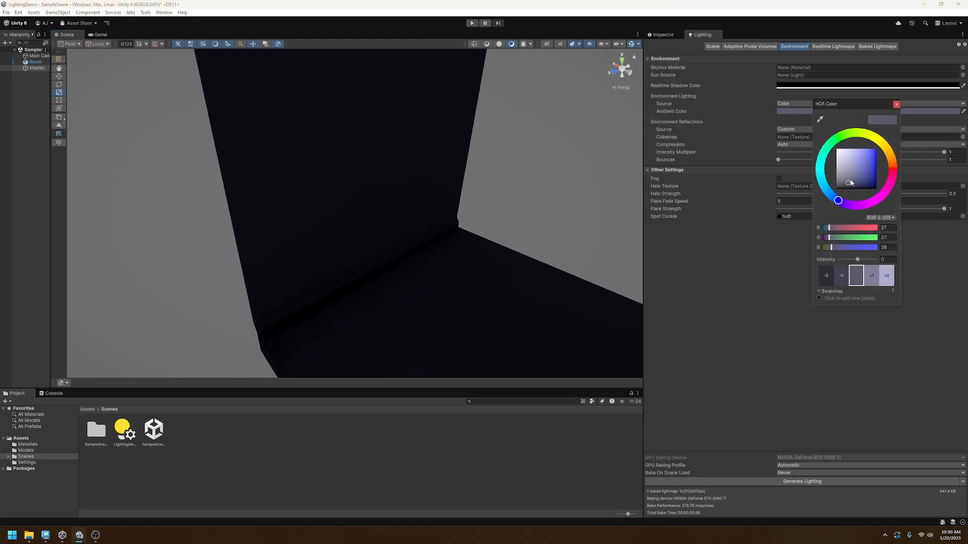
{"action": "left_click_drag", "start_coordinate": [851, 184], "coordinate": [849, 177]}
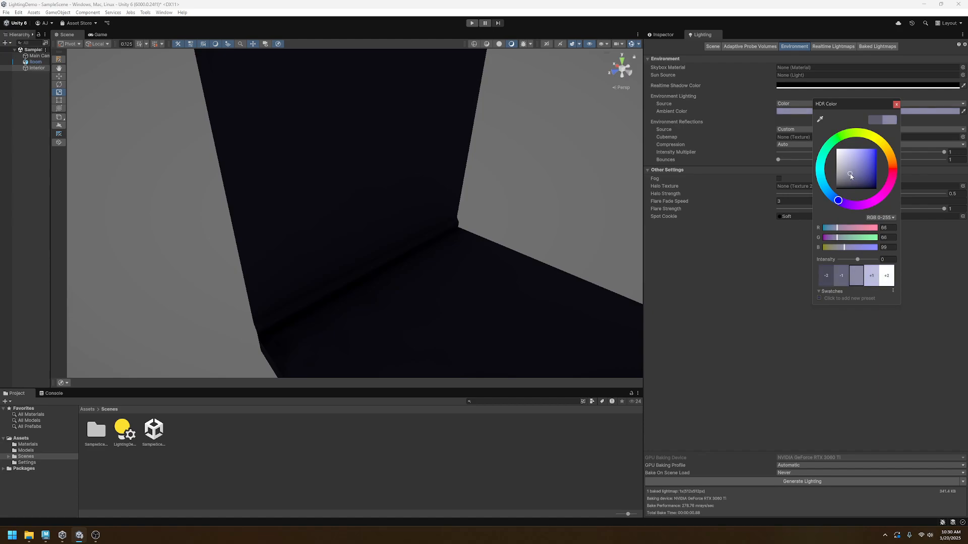
{"action": "left_click", "coordinate": [896, 104]}
{"action": "left_click", "coordinate": [830, 484]}
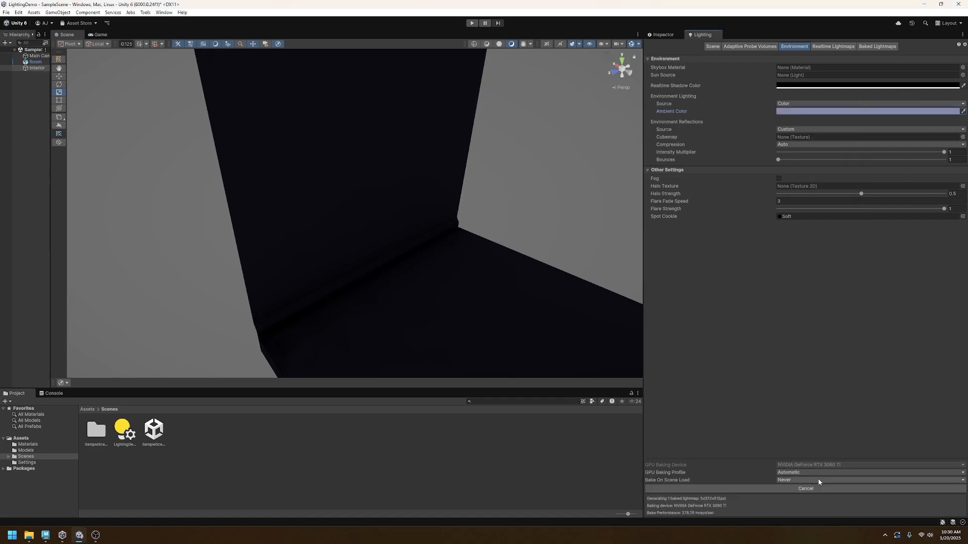
{"action": "right_click_drag", "start_coordinate": [436, 250], "coordinate": [358, 219]}
{"action": "left_click", "coordinate": [252, 305]}
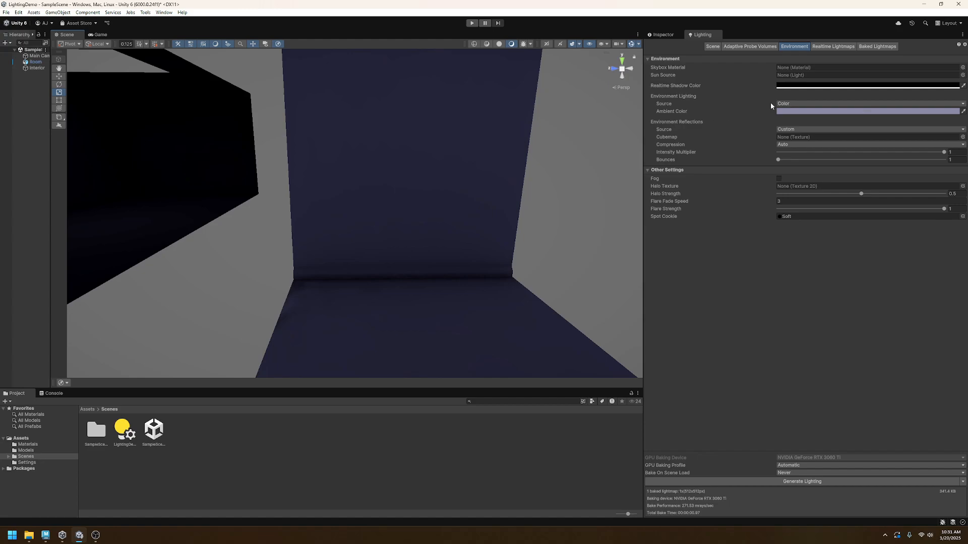
- Examine the baked lightmap at index 0 in the viewer and compare both rooms in the scene
{"action": "left_click", "coordinate": [879, 48]}
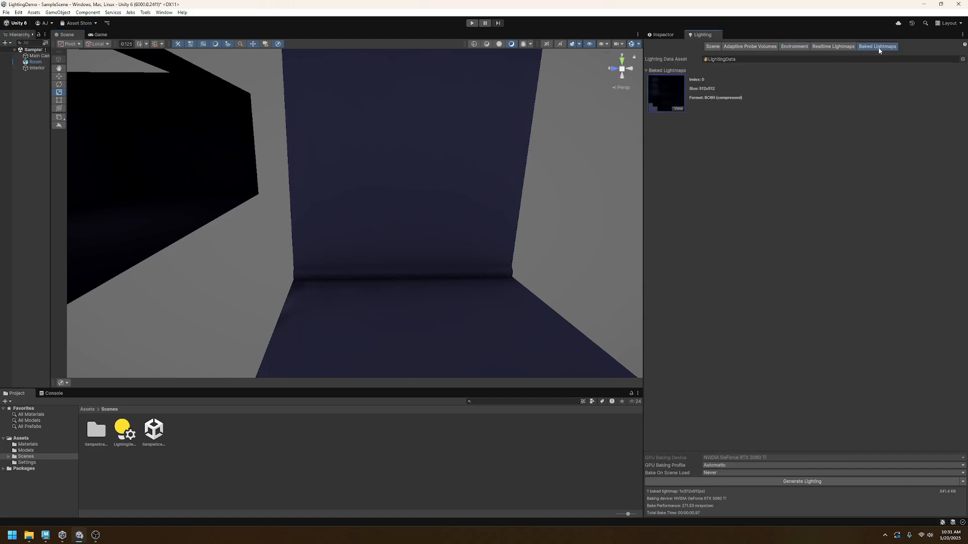
{"action": "left_click", "coordinate": [678, 109]}
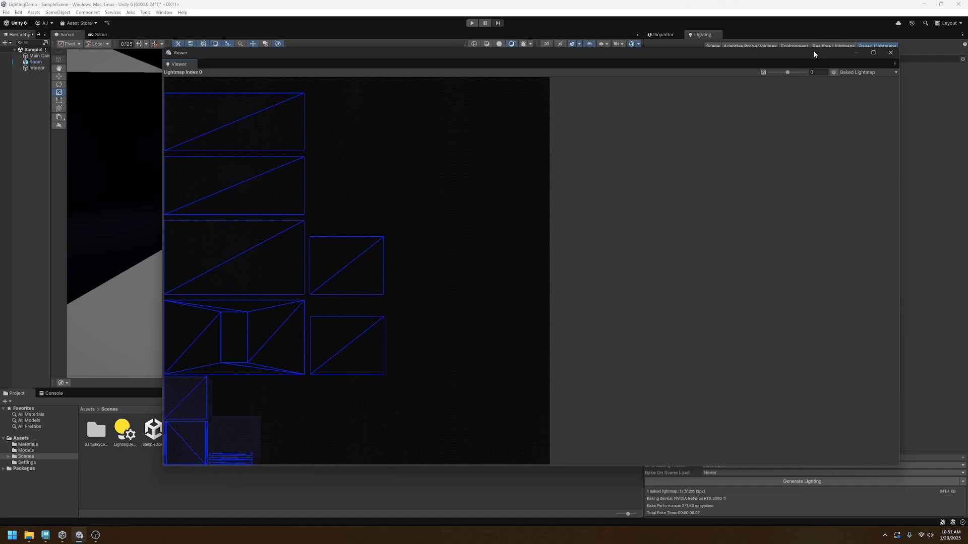
{"action": "left_click", "coordinate": [891, 52]}
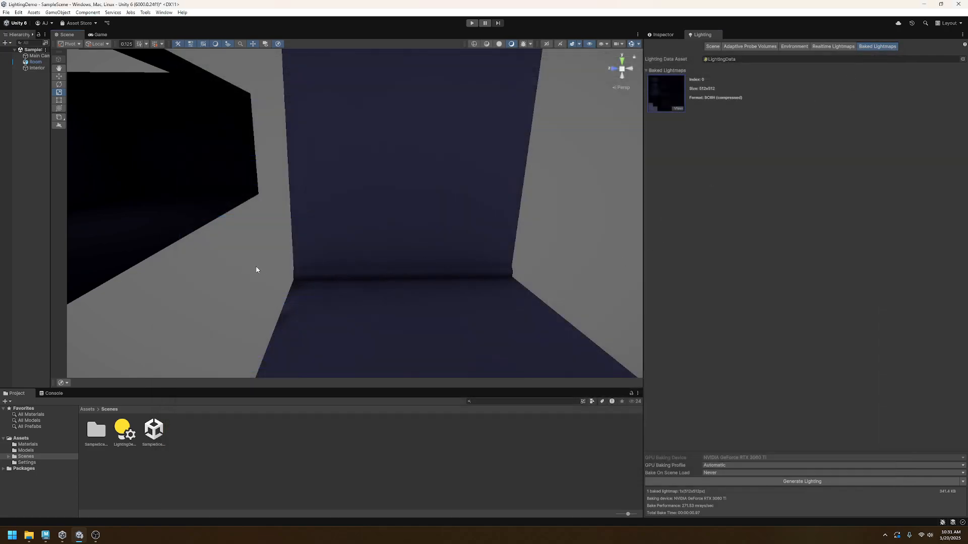
{"action": "right_click_drag", "start_coordinate": [281, 257], "coordinate": [297, 272]}
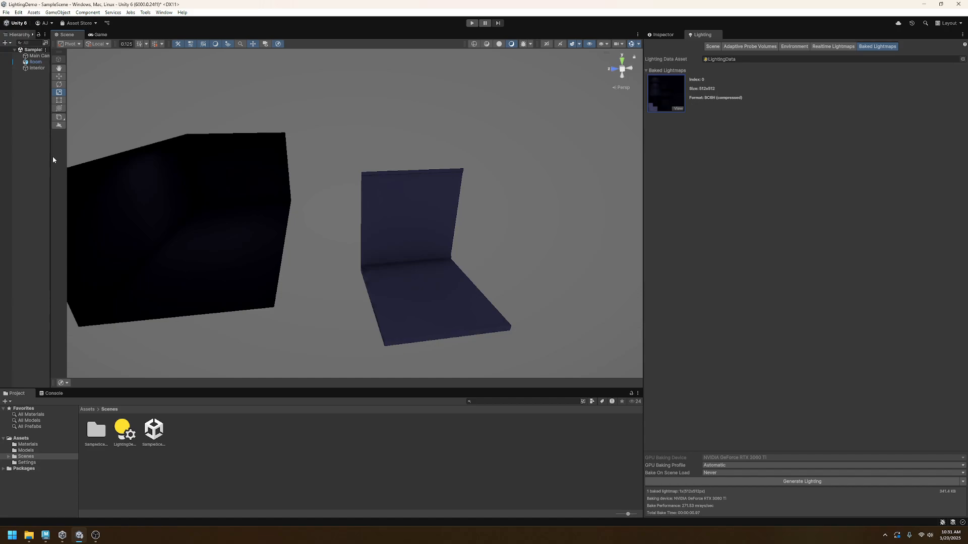
- Add a Directional Light to the scene
{"action": "left_click", "coordinate": [787, 47]}
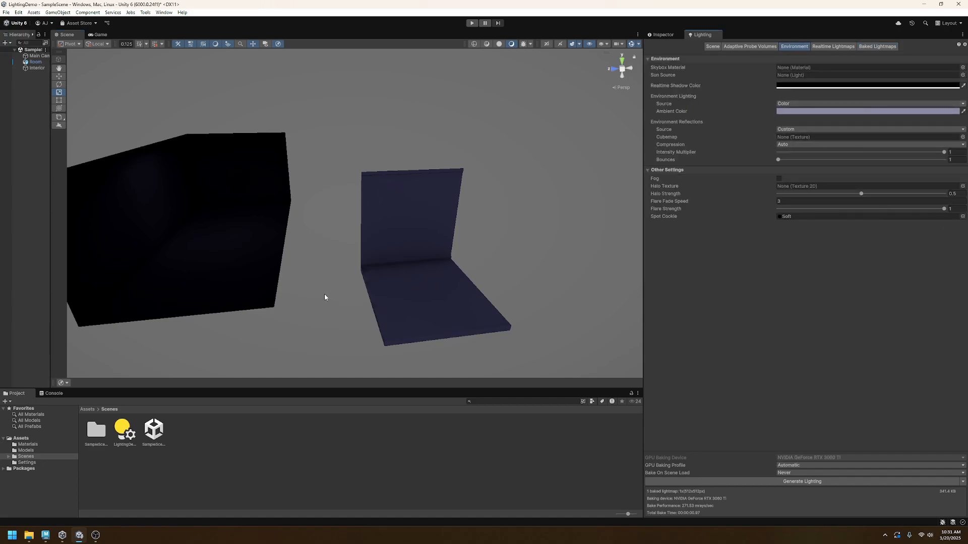
{"action": "right_click", "coordinate": [29, 168]}
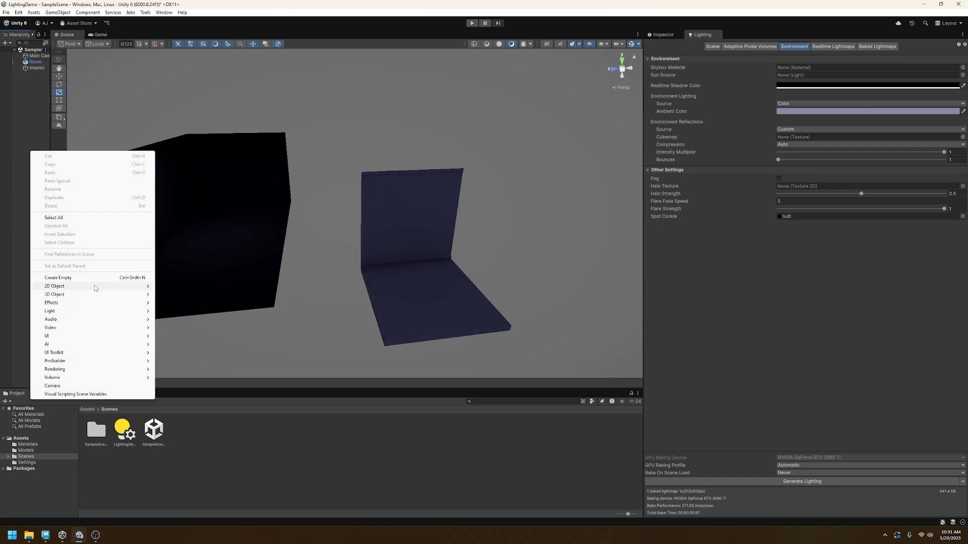
{"action": "mouse_move", "coordinate": [89, 287]}
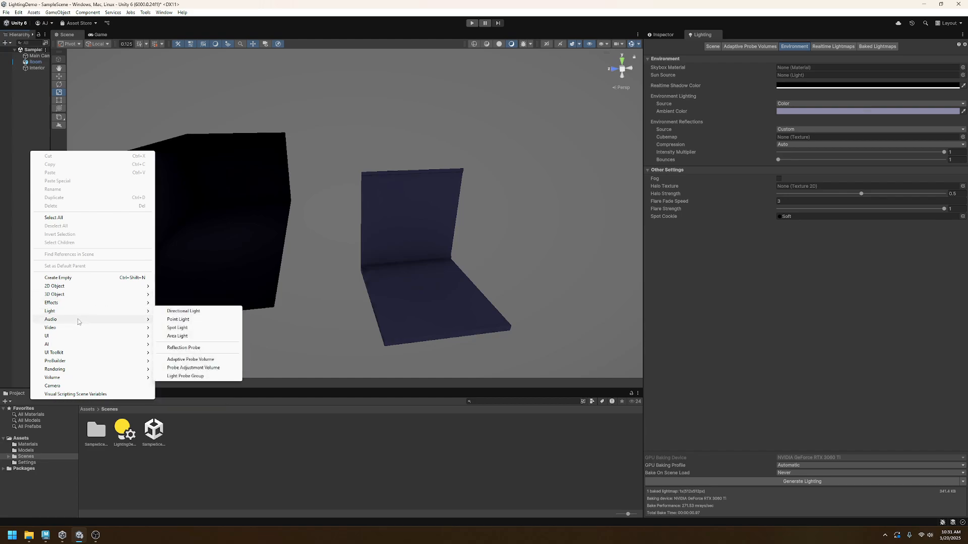
{"action": "left_click", "coordinate": [204, 311]}
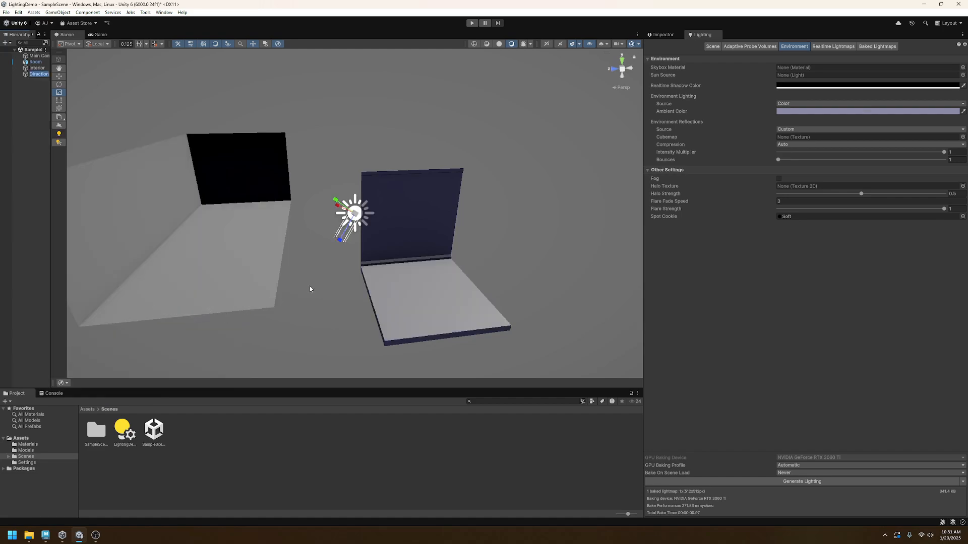
- Move the Directional Light up above the two rooms, to a Y position of about 4.13
{"action": "right_click_drag", "start_coordinate": [309, 286], "coordinate": [289, 174]}
{"action": "key", "text": "a"}
{"action": "key", "text": "w"}
{"action": "key", "text": "s"}
{"action": "key", "text": "e"}
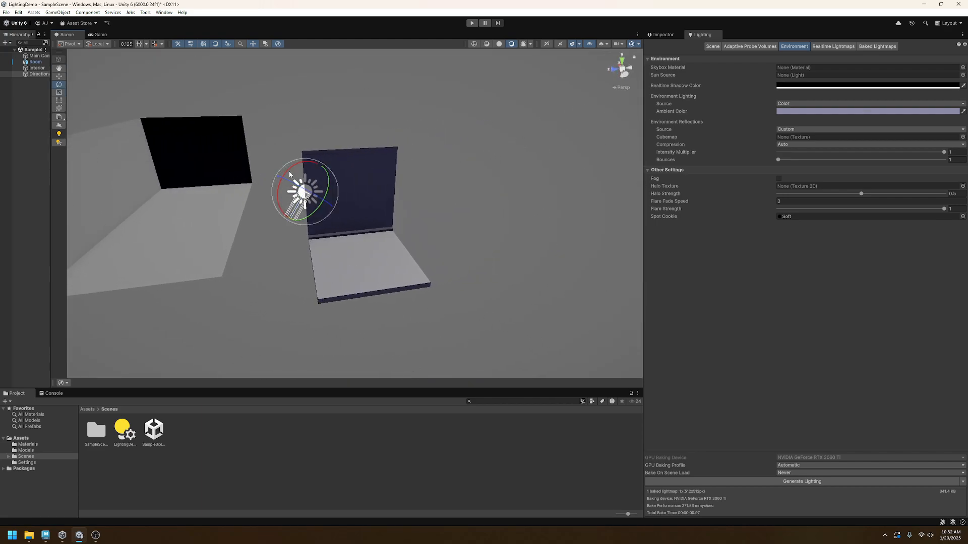
{"action": "key", "text": "r"}
{"action": "key", "text": "w"}
{"action": "key", "text": "e"}
{"action": "key", "text": "w"}
{"action": "left_click_drag", "start_coordinate": [295, 188], "coordinate": [310, 87]}
{"action": "key", "text": "a"}
{"action": "right_click_drag", "start_coordinate": [309, 142], "coordinate": [294, 194]}
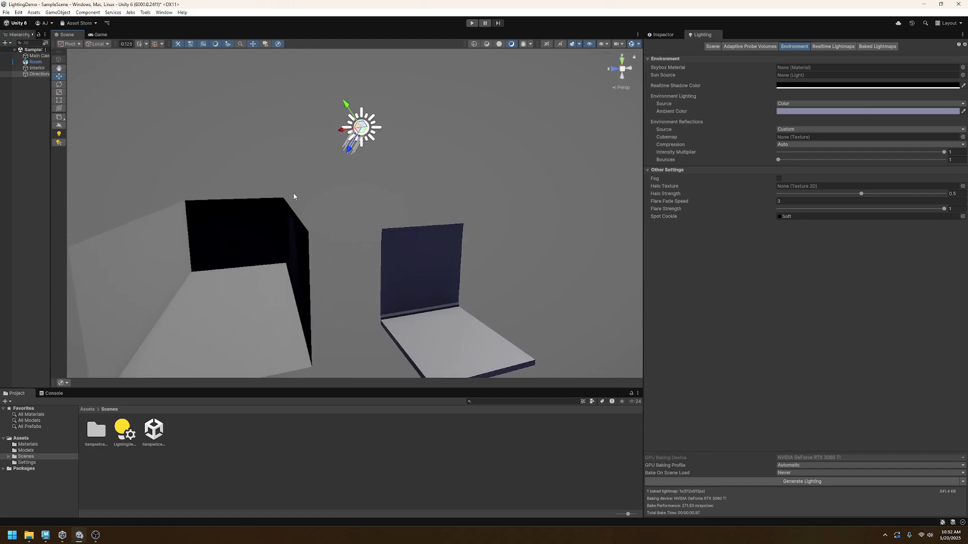
{"action": "right_click_drag", "start_coordinate": [402, 201], "coordinate": [439, 210]}
{"action": "key", "text": "w"}
- Set the Directional Light's mode to Baked and its shadow type to Soft Shadows
{"action": "left_click", "coordinate": [662, 34]}
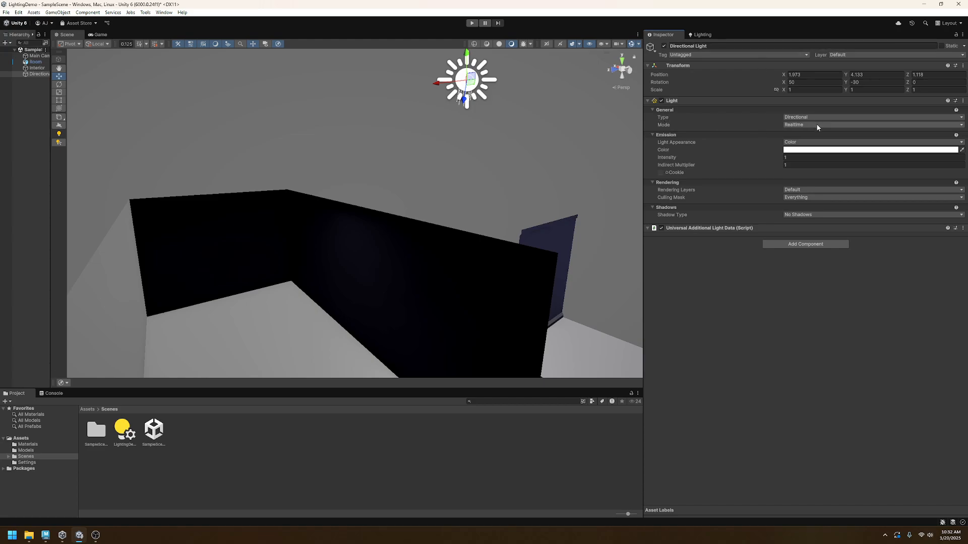
{"action": "left_click", "coordinate": [803, 126]}
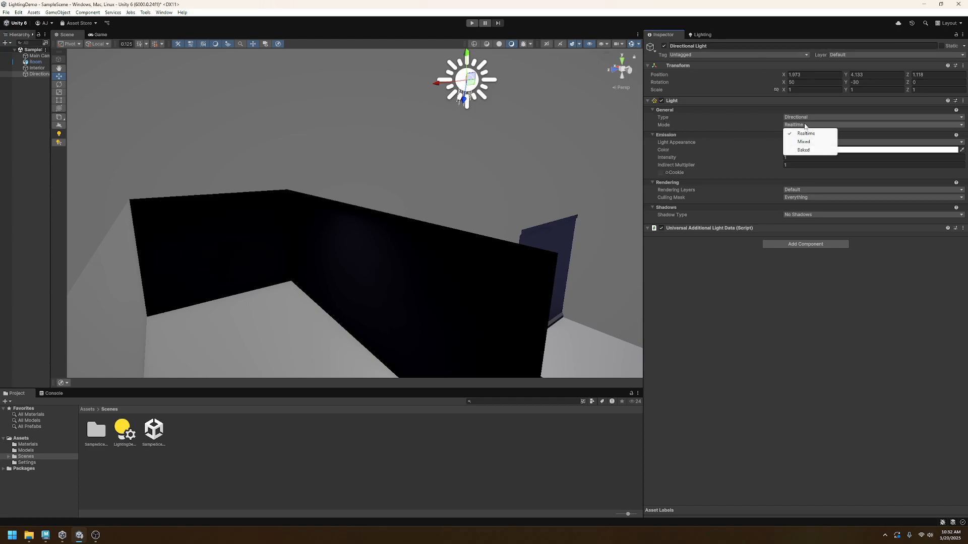
{"action": "left_click", "coordinate": [806, 151]}
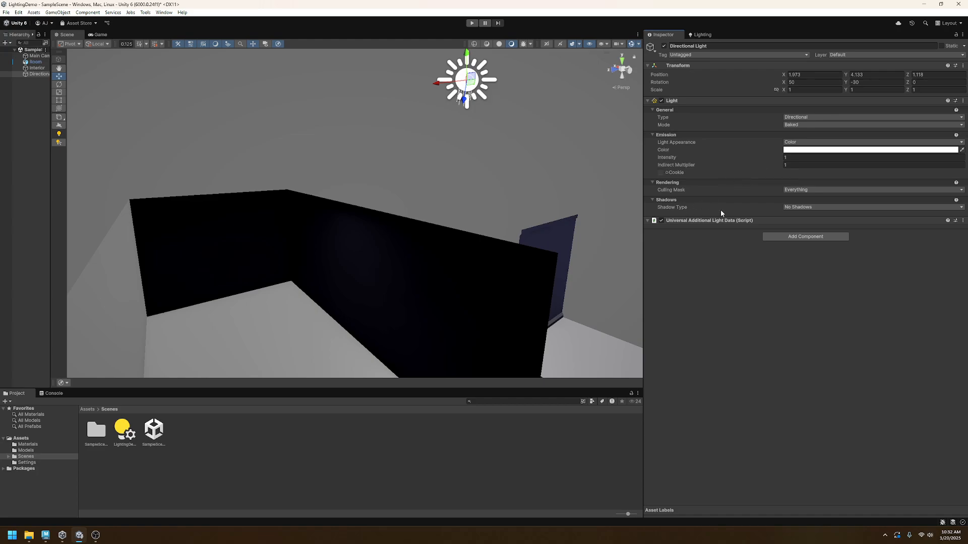
{"action": "left_click", "coordinate": [807, 208]}
{"action": "left_click", "coordinate": [819, 232]}
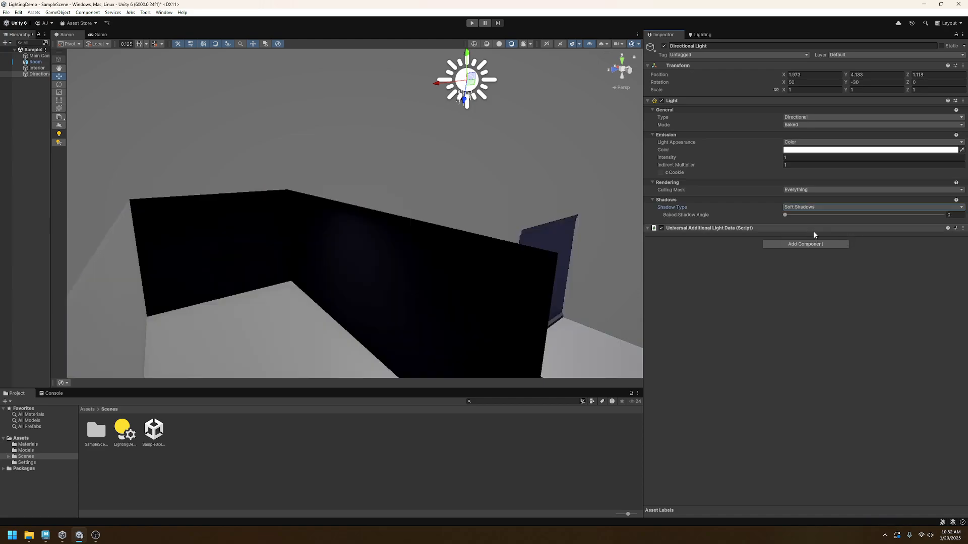
- Set the Directional Light's color to a warm yellow, hex D4BF77 (RGB 212, 191, 119)
{"action": "left_click", "coordinate": [819, 149]}
{"action": "left_click_drag", "start_coordinate": [877, 190], "coordinate": [867, 182]}
{"action": "left_click_drag", "start_coordinate": [833, 211], "coordinate": [841, 199]}
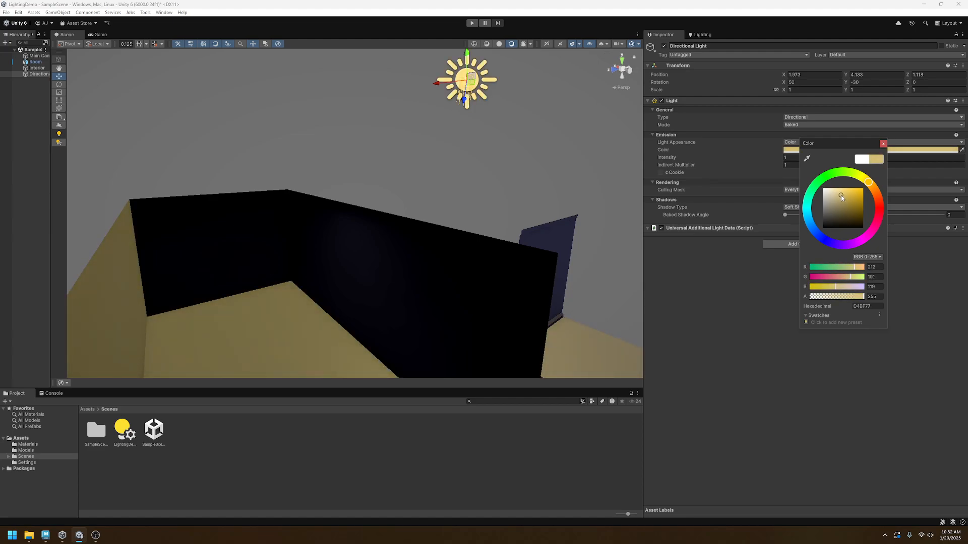
{"action": "left_click", "coordinate": [882, 144]}
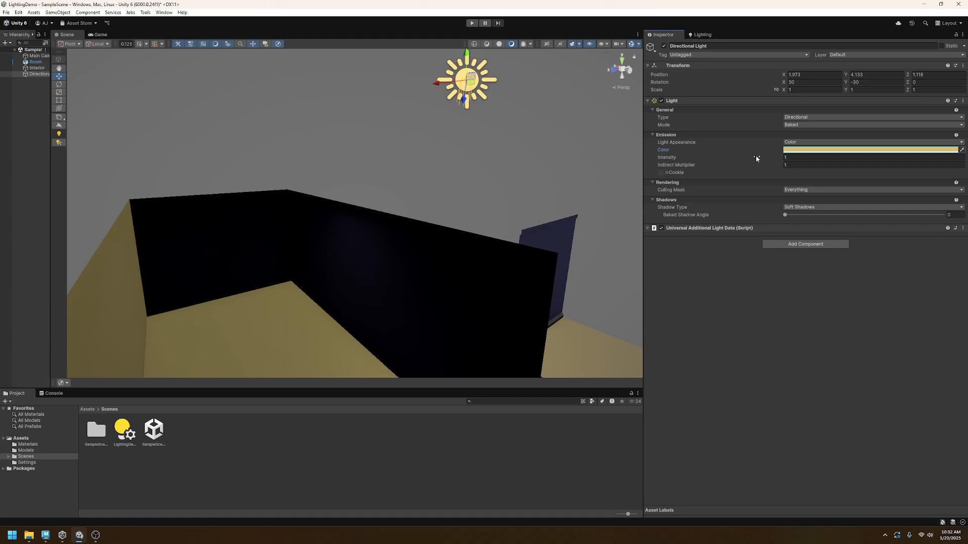
- Rotate the Directional Light to a Y rotation of about -204.34 and generate the lighting
{"action": "mouse_move", "coordinate": [333, 226]}
{"action": "right_mouse_down"}
{"action": "mouse_move", "coordinate": [417, 267]}
{"action": "mouse_move", "coordinate": [337, 213]}
{"action": "right_mouse_up"}
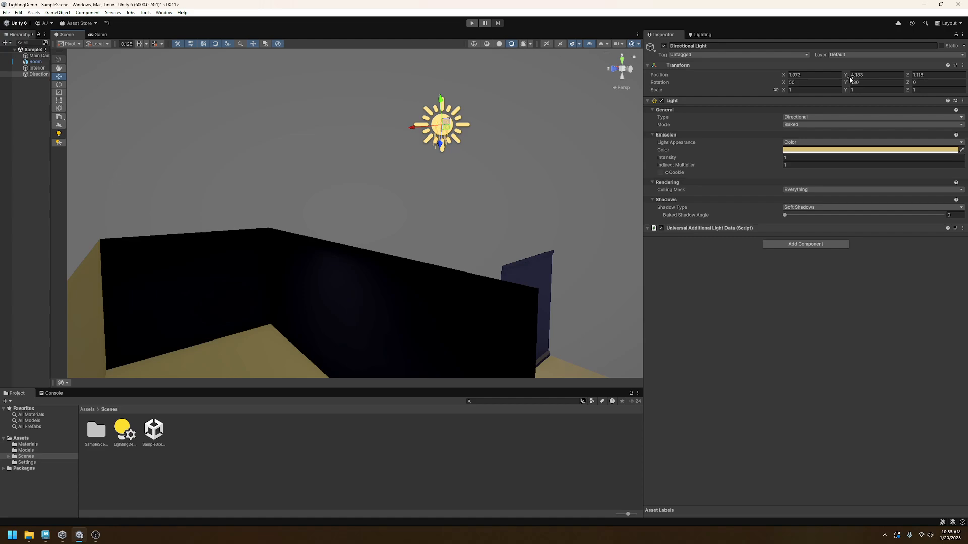
{"action": "mouse_move", "coordinate": [847, 82]}
{"action": "left_mouse_down"}
{"action": "mouse_move", "coordinate": [869, 77]}
{"action": "mouse_move", "coordinate": [98, 100]}
{"action": "mouse_move", "coordinate": [725, 117]}
{"action": "mouse_move", "coordinate": [191, 121]}
{"action": "mouse_move", "coordinate": [454, 212]}
{"action": "mouse_move", "coordinate": [110, 207]}
{"action": "mouse_move", "coordinate": [568, 228]}
{"action": "left_mouse_up"}
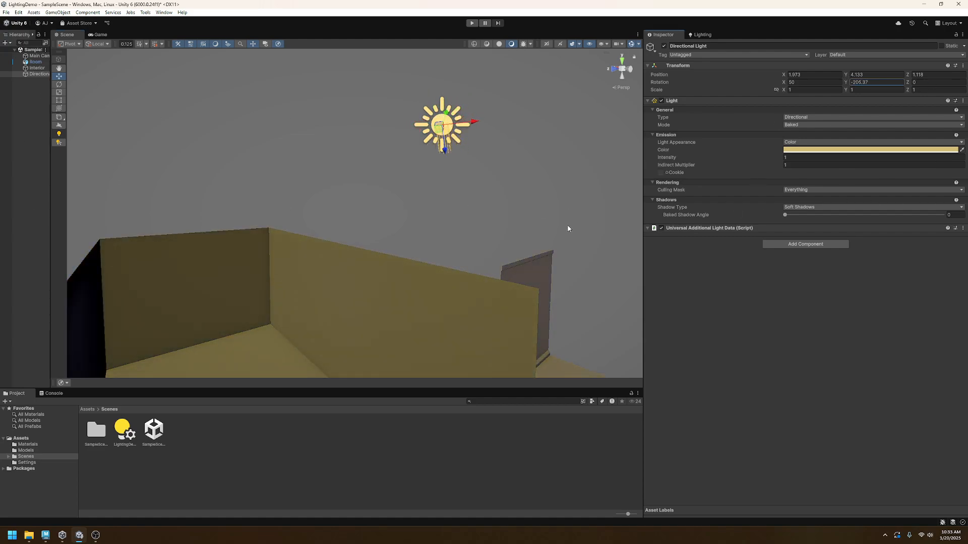
{"action": "left_click", "coordinate": [702, 34]}
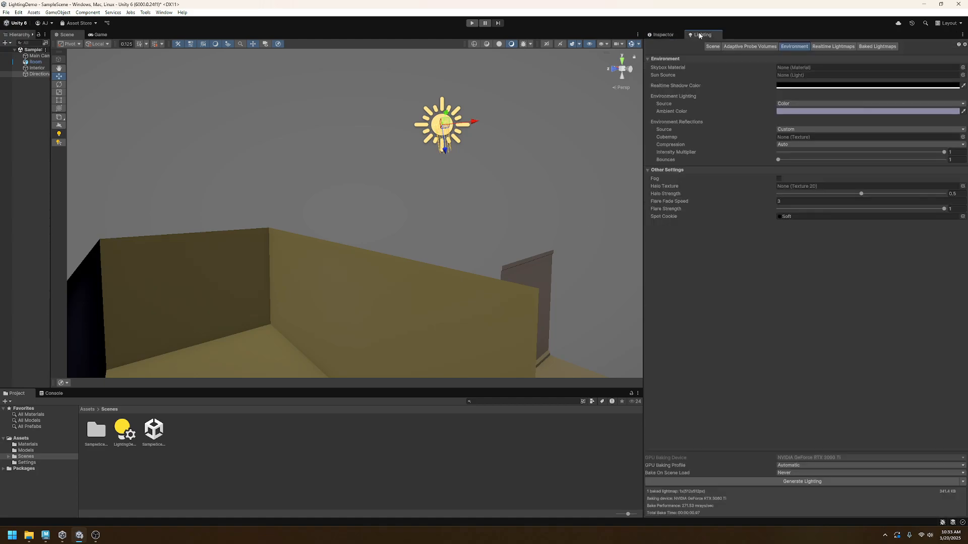
{"action": "left_click", "coordinate": [799, 483]}
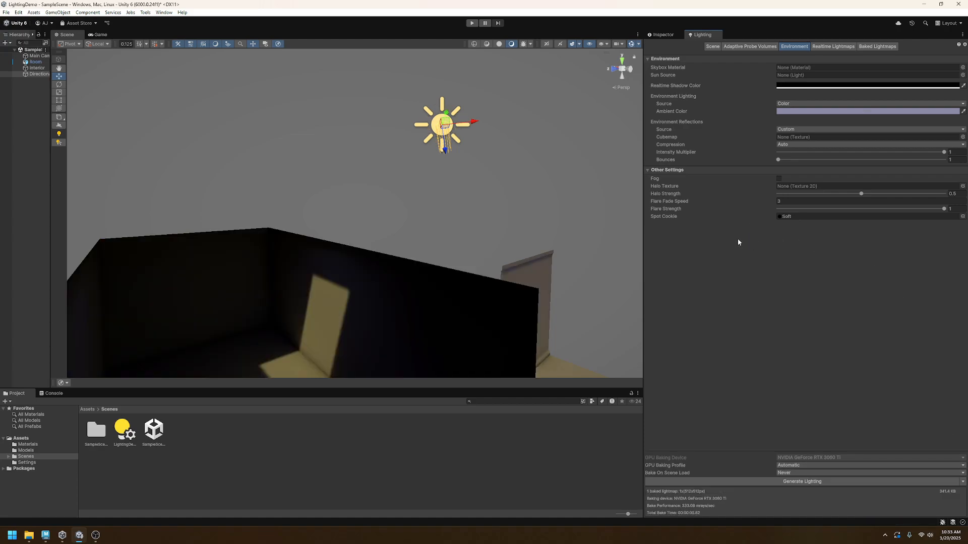
{"action": "right_click_drag", "start_coordinate": [456, 223], "coordinate": [380, 161]}
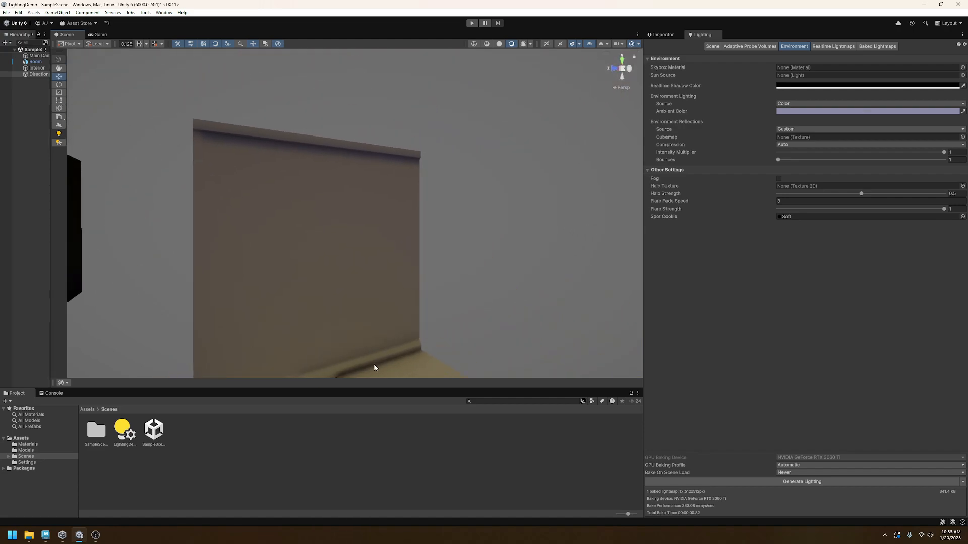
{"action": "right_click_drag", "start_coordinate": [405, 201], "coordinate": [467, 284]}
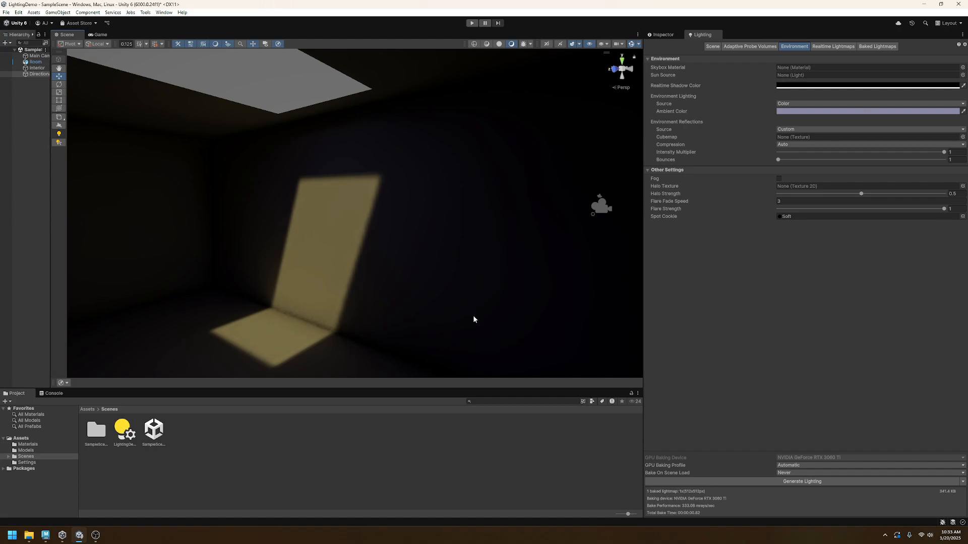
{"action": "right_click_drag", "start_coordinate": [476, 320], "coordinate": [448, 266]}
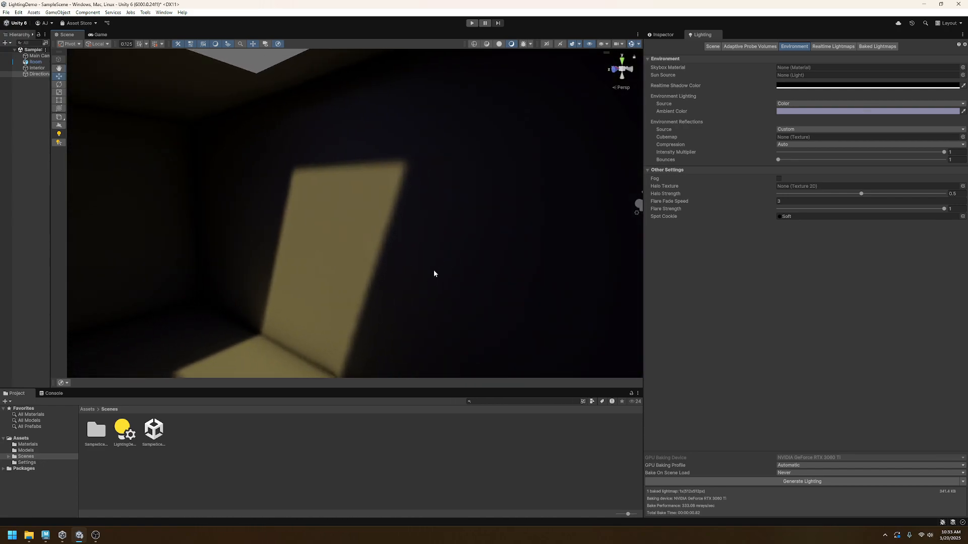
- Set the Directional Light's color to a pale cream, hex D7CCAB, and regenerate the lighting
{"action": "left_click", "coordinate": [663, 35]}
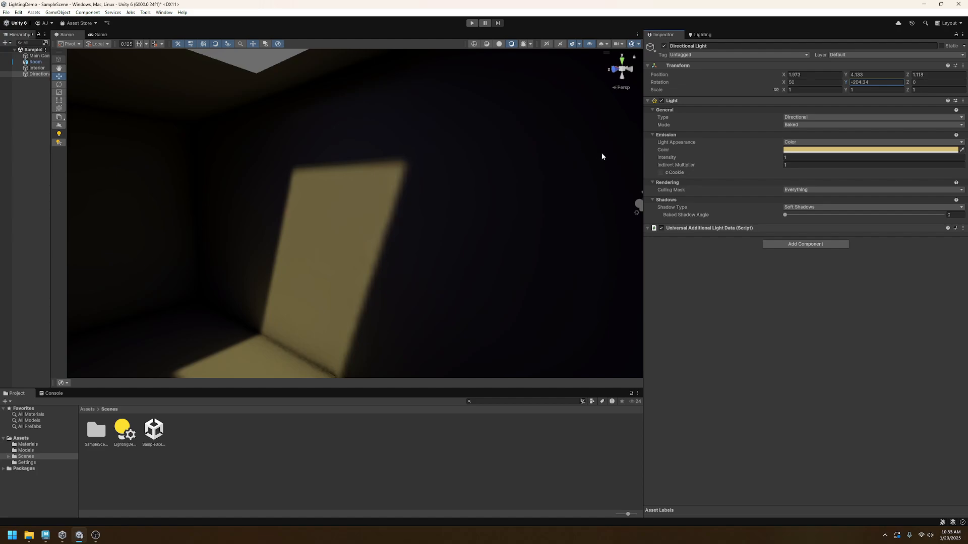
{"action": "left_click", "coordinate": [805, 151]}
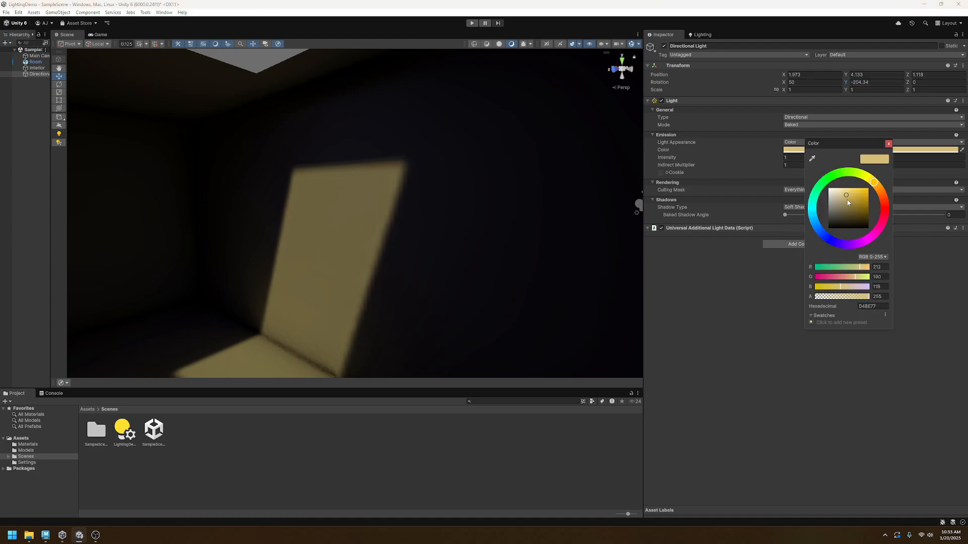
{"action": "left_click_drag", "start_coordinate": [848, 204], "coordinate": [837, 197]}
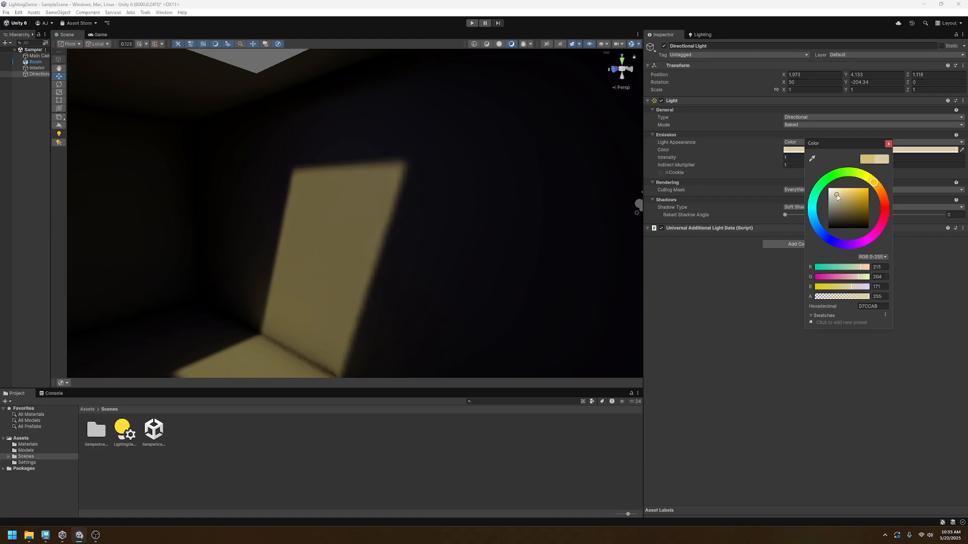
{"action": "left_click", "coordinate": [889, 143]}
{"action": "left_click", "coordinate": [701, 34]}
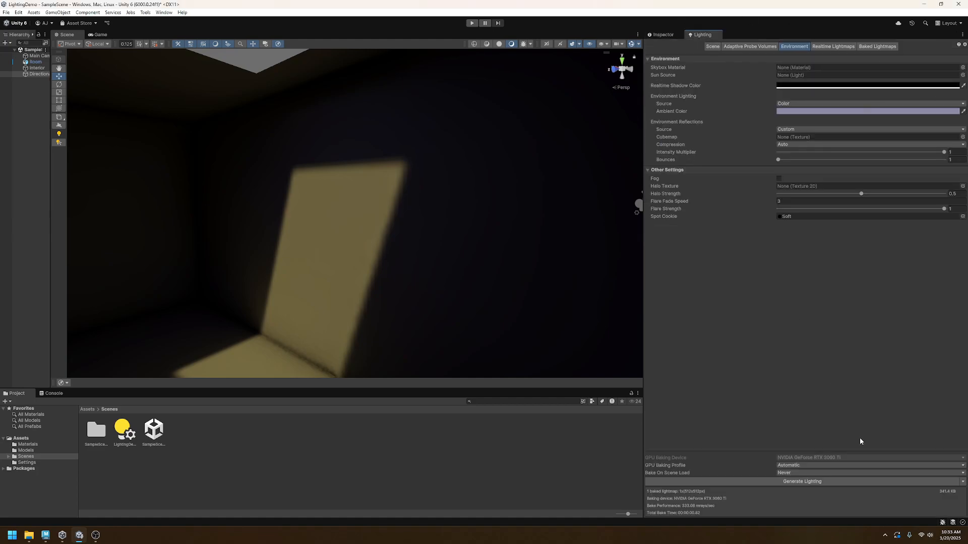
{"action": "left_click", "coordinate": [845, 481]}
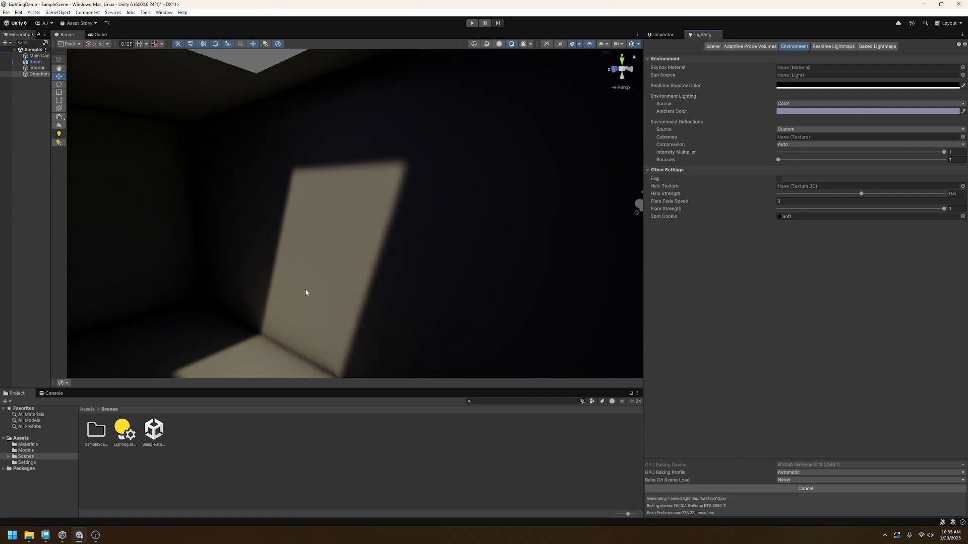
- Add a Point Light to the scene
{"action": "key", "text": "s"}
{"action": "right_click_drag", "start_coordinate": [472, 247], "coordinate": [423, 264]}
{"action": "key", "text": "w"}
{"action": "right_click", "coordinate": [33, 104]}
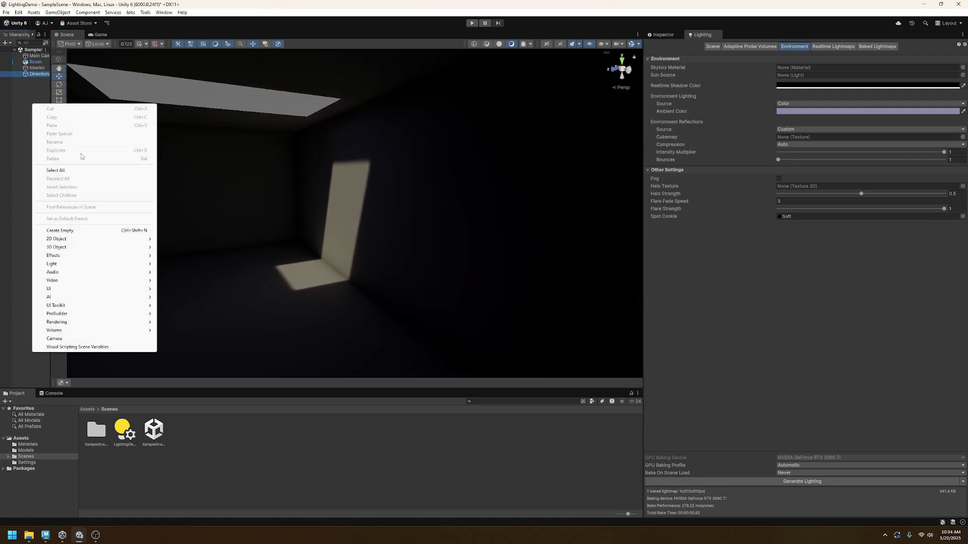
{"action": "mouse_move", "coordinate": [91, 264]}
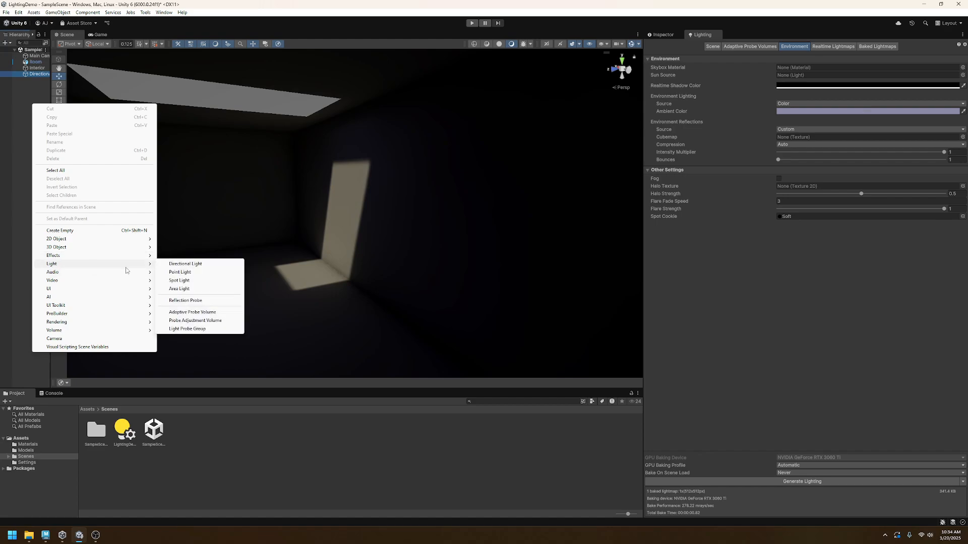
{"action": "left_click", "coordinate": [199, 274]}
- Move the Point Light to the open end of the room, at about X 0.95, Y 1.527, Z 4.042
{"action": "right_click_drag", "start_coordinate": [421, 255], "coordinate": [396, 260]}
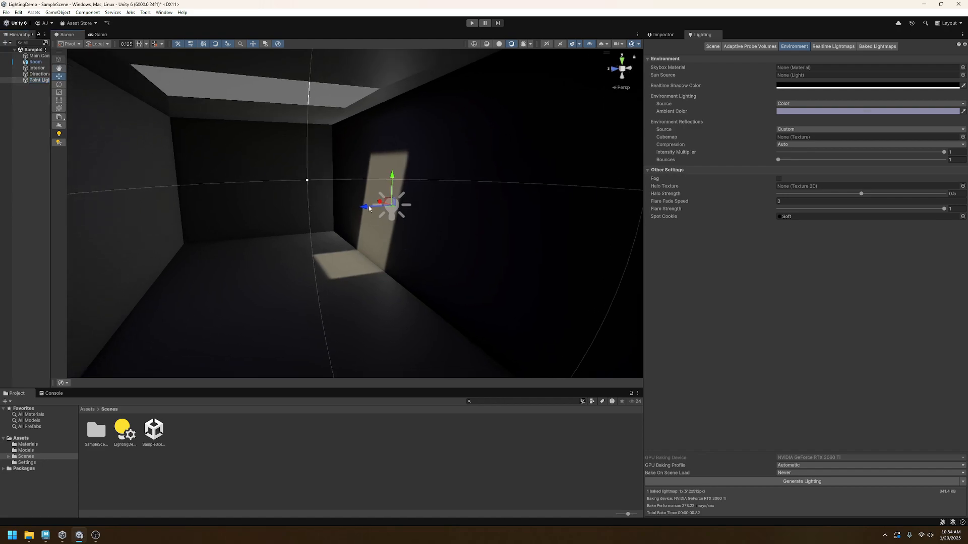
{"action": "left_click_drag", "start_coordinate": [364, 208], "coordinate": [232, 229]}
{"action": "right_click_drag", "start_coordinate": [252, 237], "coordinate": [386, 264]}
{"action": "left_click_drag", "start_coordinate": [246, 213], "coordinate": [338, 216]}
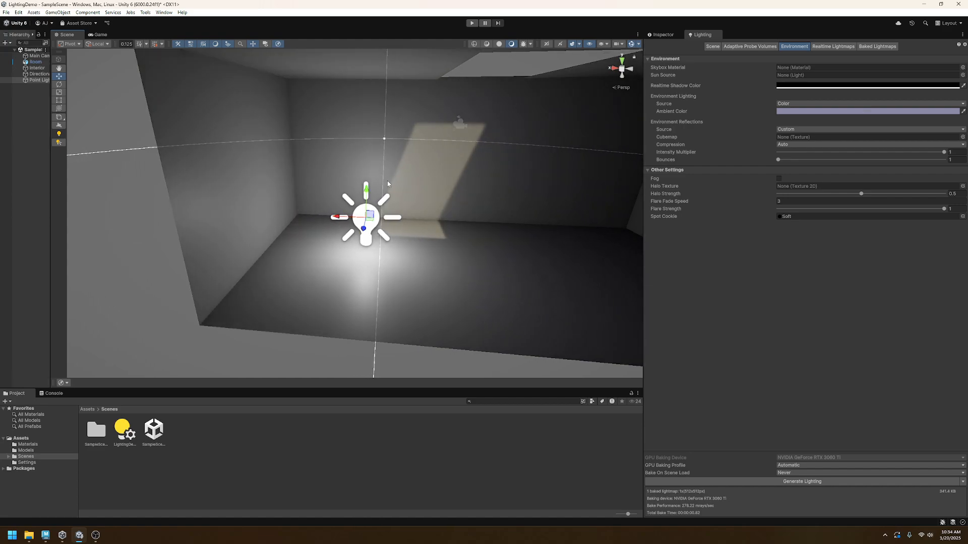
{"action": "left_click_drag", "start_coordinate": [365, 186], "coordinate": [367, 108]}
{"action": "right_click_drag", "start_coordinate": [369, 164], "coordinate": [433, 250]}
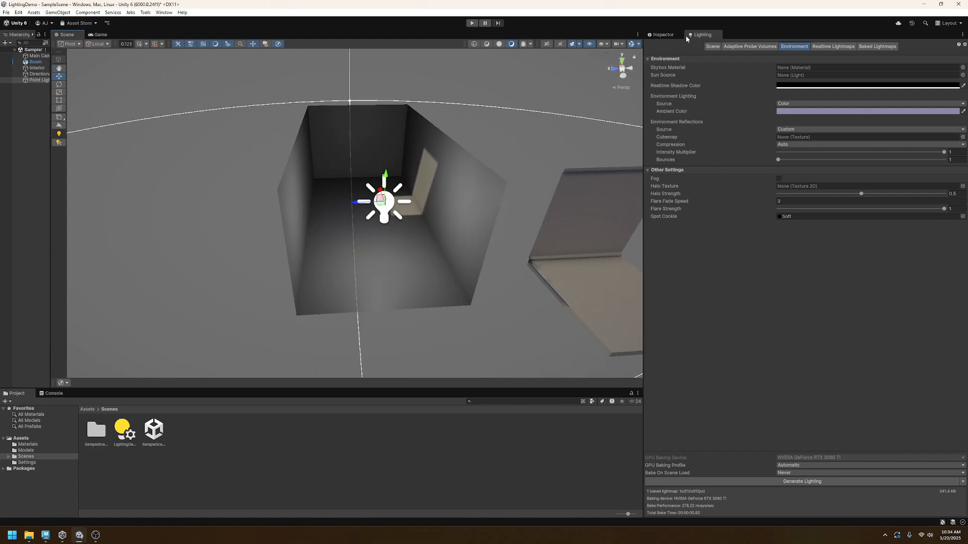
- Set the Point Light's mode to Baked with an intensity of 1
{"action": "left_click", "coordinate": [663, 35]}
{"action": "left_click", "coordinate": [803, 125]}
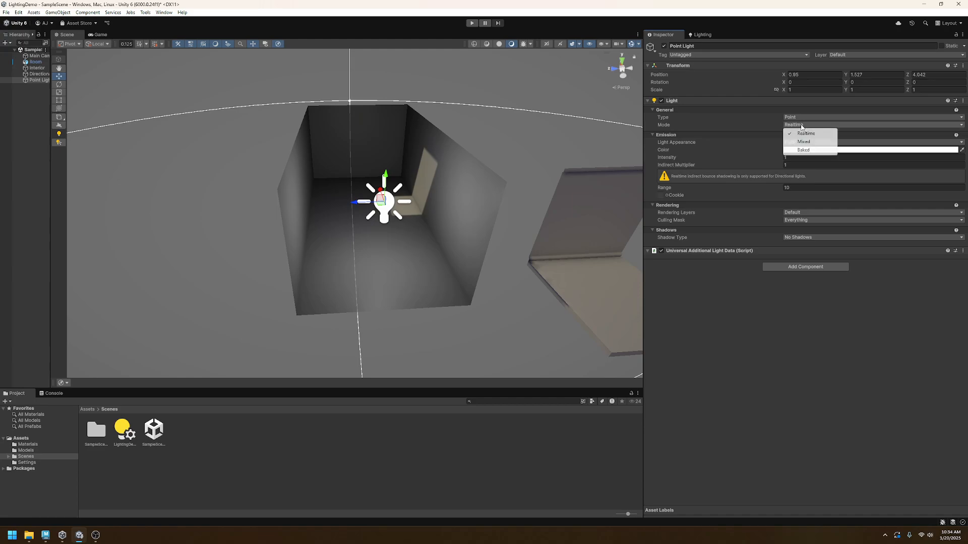
{"action": "left_click", "coordinate": [794, 148]}
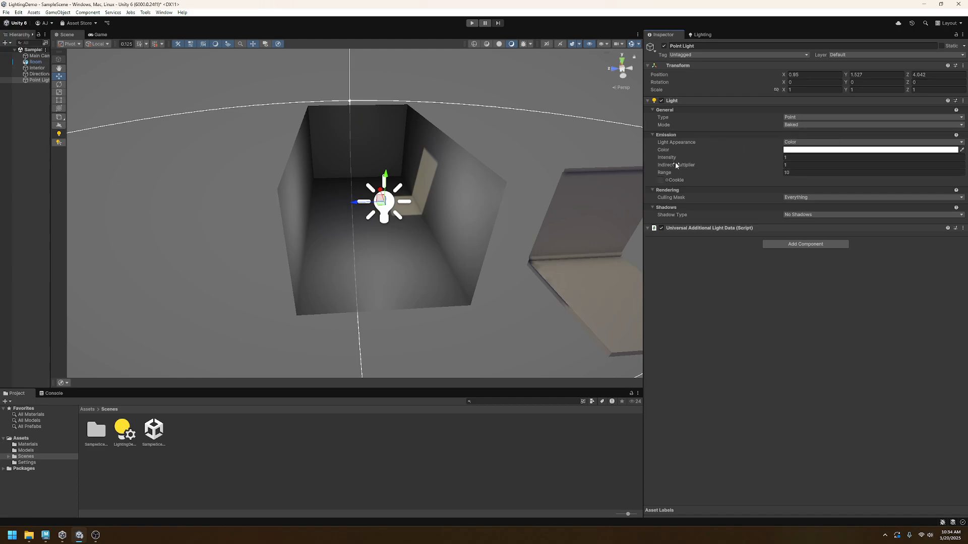
{"action": "left_click_drag", "start_coordinate": [674, 158], "coordinate": [673, 151]}
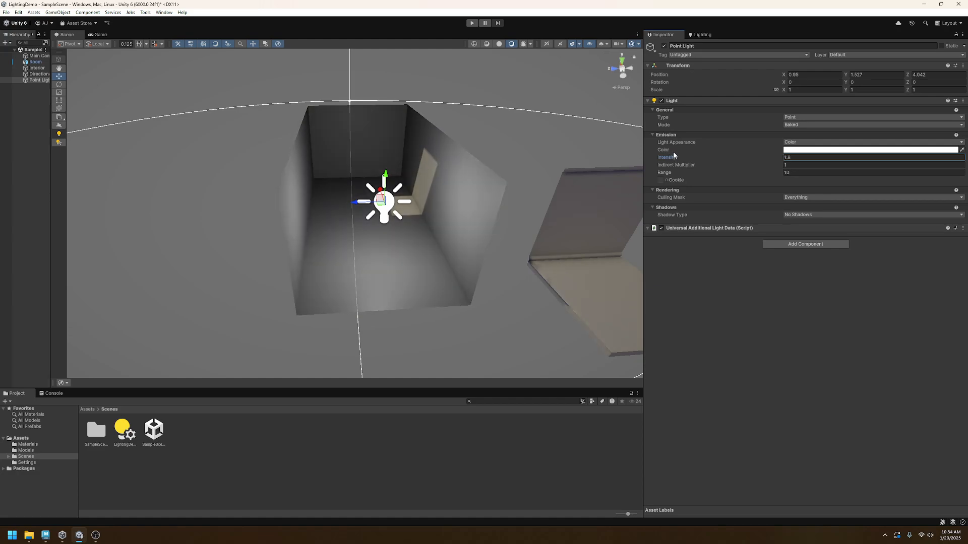
- Set the Point Light's color to a warm orange-yellow, hex D4B271, and its range to 2.5
{"action": "left_click", "coordinate": [789, 150]}
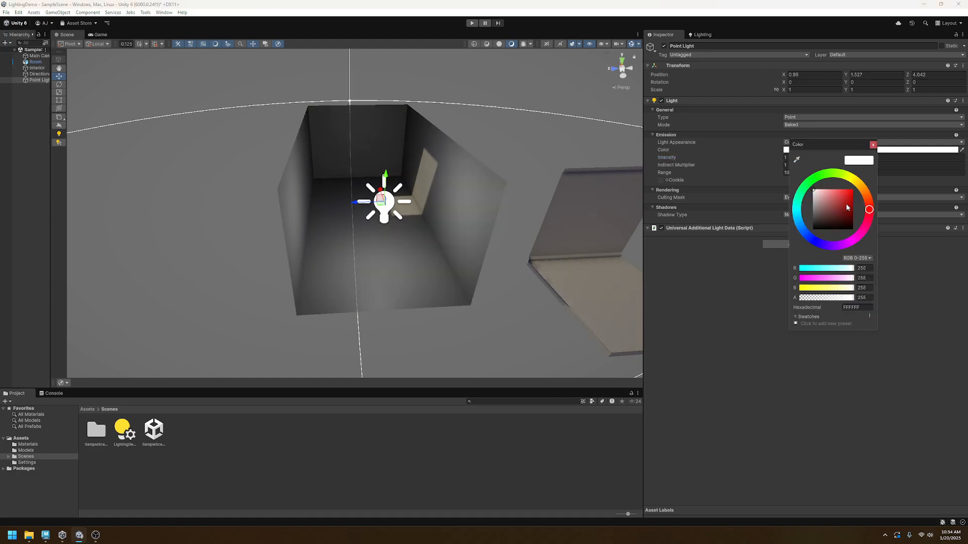
{"action": "mouse_move", "coordinate": [868, 205]}
{"action": "left_mouse_down"}
{"action": "mouse_move", "coordinate": [861, 180]}
{"action": "mouse_move", "coordinate": [821, 204]}
{"action": "mouse_move", "coordinate": [833, 199]}
{"action": "left_mouse_up"}
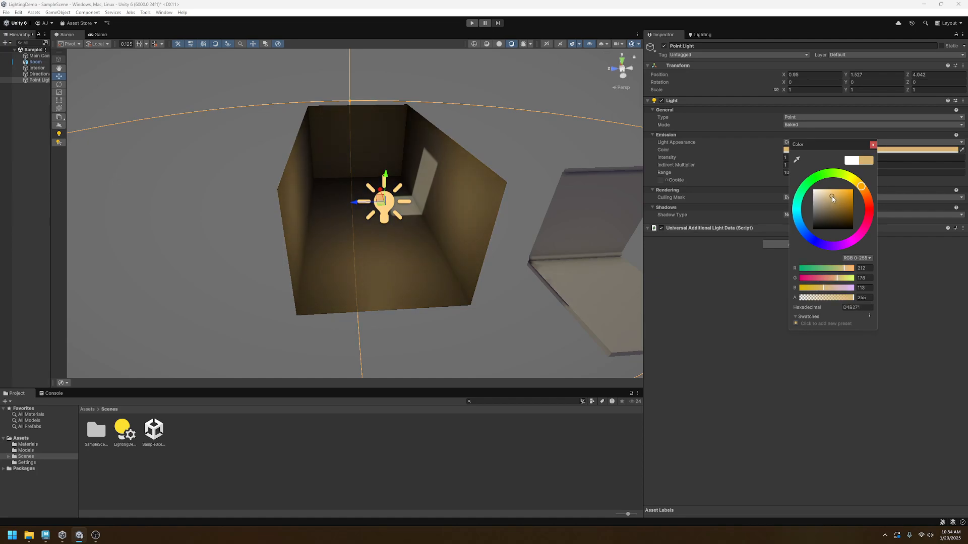
{"action": "left_click", "coordinate": [874, 145]}
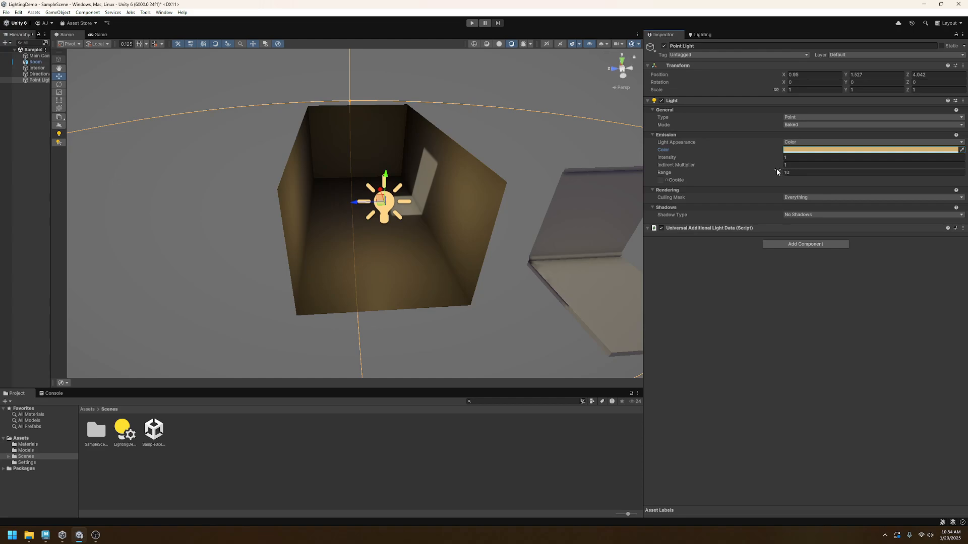
{"action": "left_click_drag", "start_coordinate": [775, 170], "coordinate": [682, 178]}
- Move the Point Light down into the room's corner, at about X 0.576, Y 1.135, Z 3.371
{"action": "left_click_drag", "start_coordinate": [309, 232], "coordinate": [458, 205], "text": "alt"}
{"action": "scroll", "coordinate": [458, 240], "scroll_direction": "up", "scroll_amount": 3}
{"action": "left_click", "coordinate": [411, 169]}
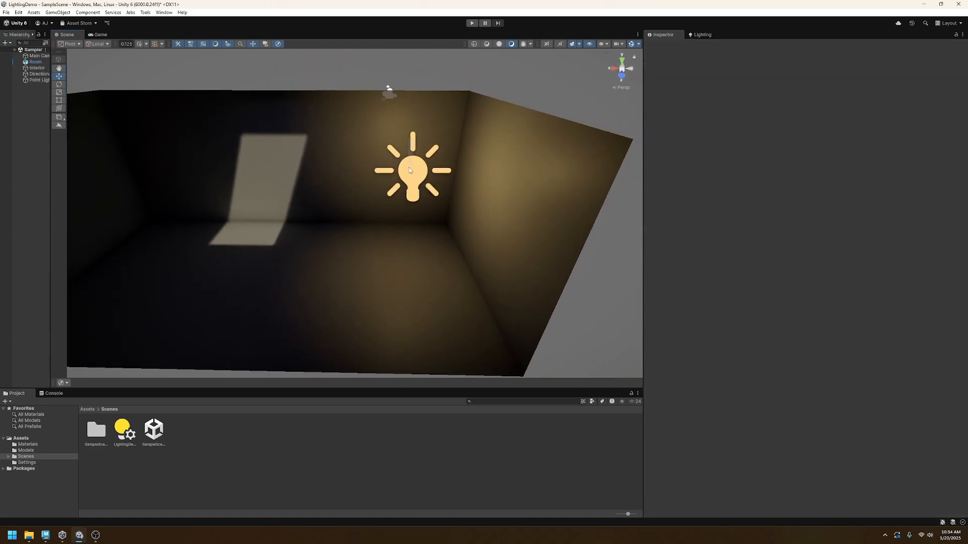
{"action": "left_click", "coordinate": [412, 172]}
{"action": "left_click_drag", "start_coordinate": [416, 142], "coordinate": [428, 157]}
{"action": "right_click_drag", "start_coordinate": [466, 198], "coordinate": [381, 175]}
{"action": "key", "text": "f"}
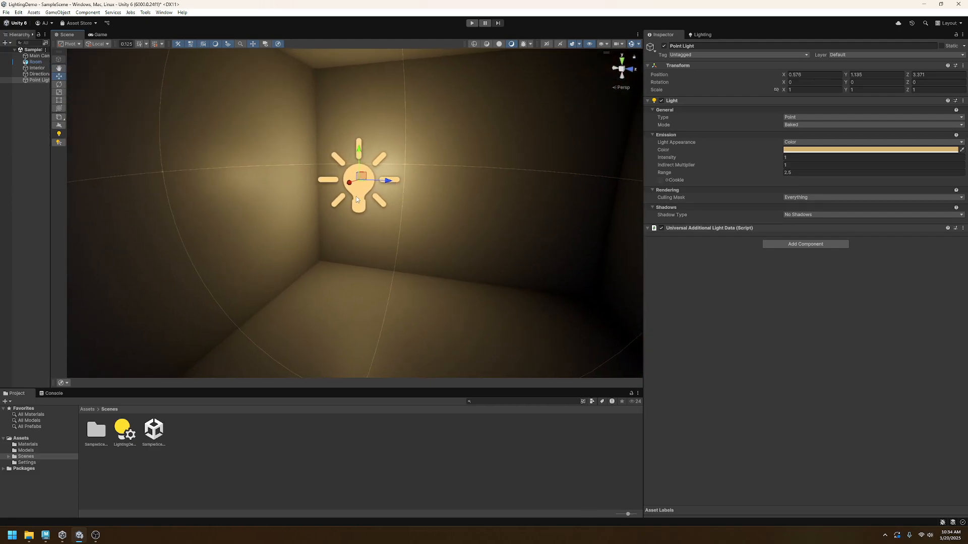
{"action": "left_click_drag", "start_coordinate": [336, 278], "coordinate": [358, 273], "text": "alt"}
{"action": "scroll", "coordinate": [359, 276], "scroll_direction": "up", "scroll_amount": 2}
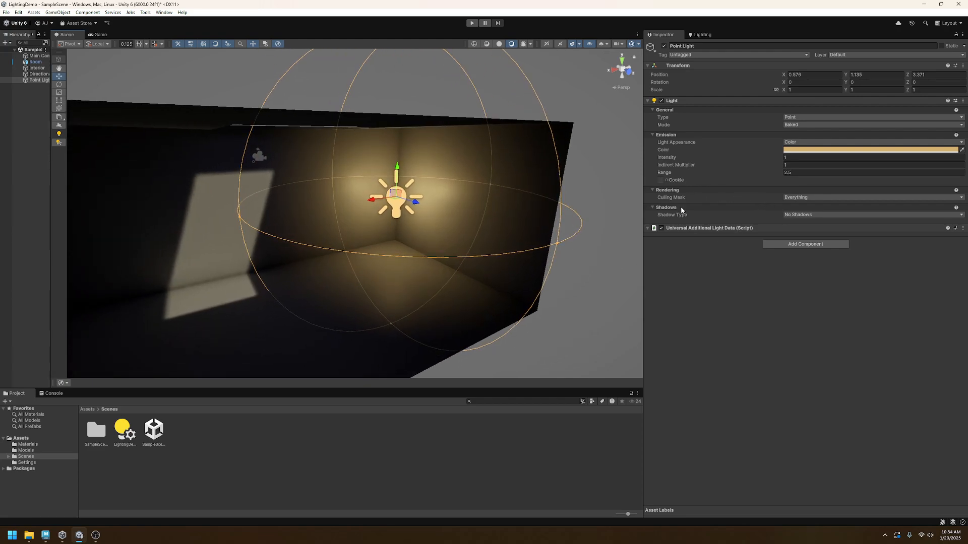
- Set the Point Light's shadow type to Soft Shadows and generate the lighting
{"action": "left_click", "coordinate": [808, 216]}
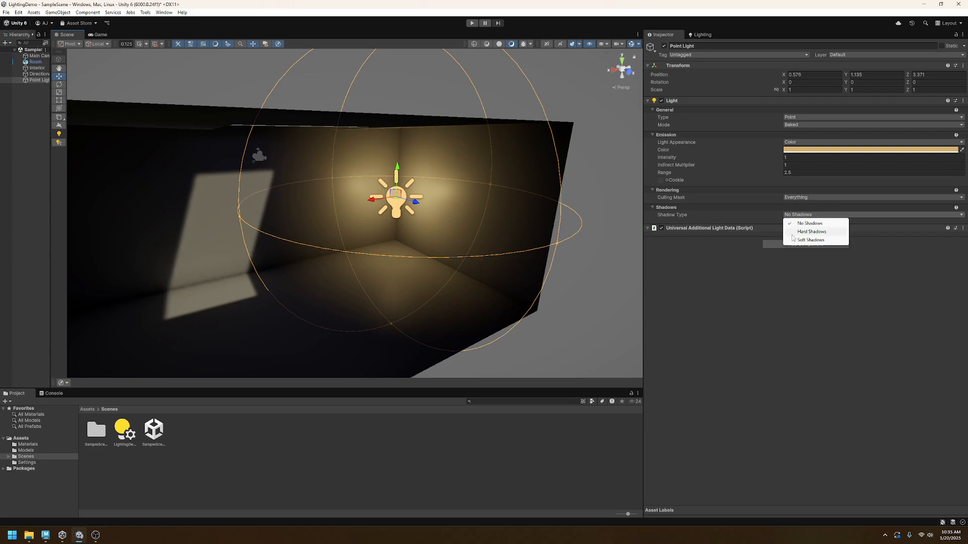
{"action": "left_click", "coordinate": [811, 240]}
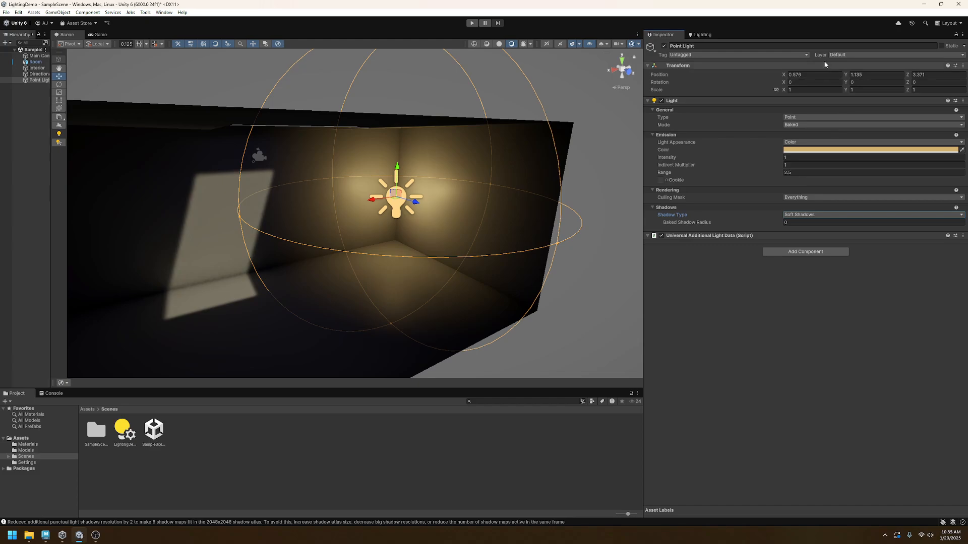
{"action": "left_click", "coordinate": [706, 35]}
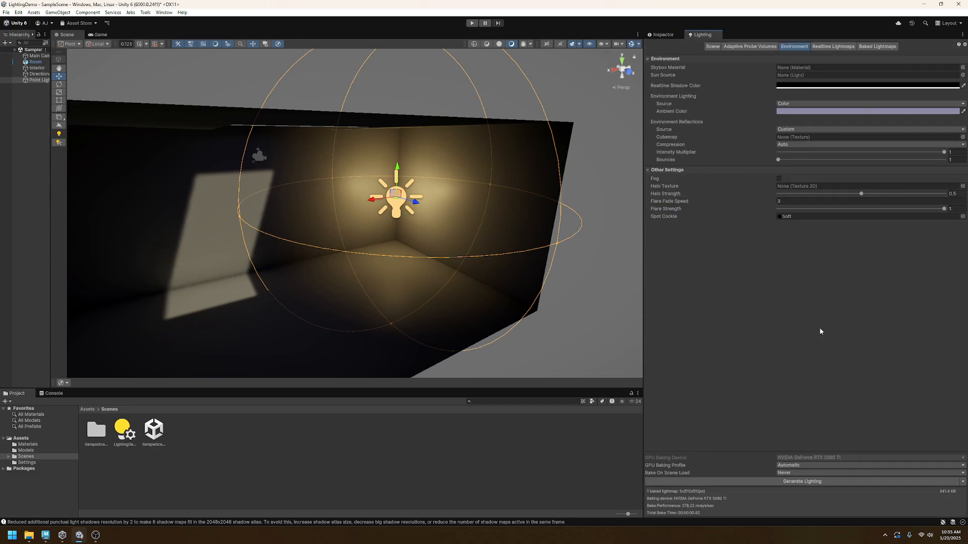
{"action": "left_click", "coordinate": [817, 481]}
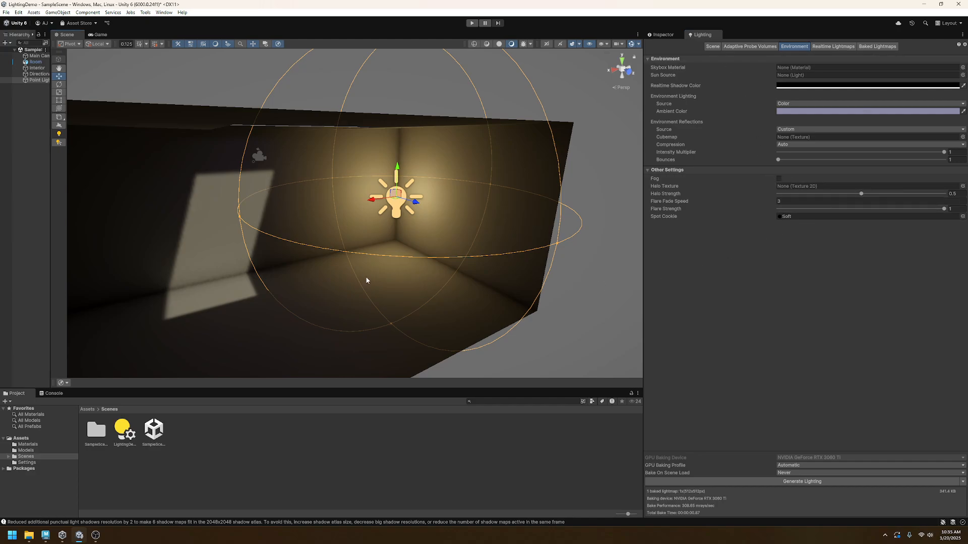
{"action": "right_click_drag", "start_coordinate": [367, 281], "coordinate": [271, 279]}
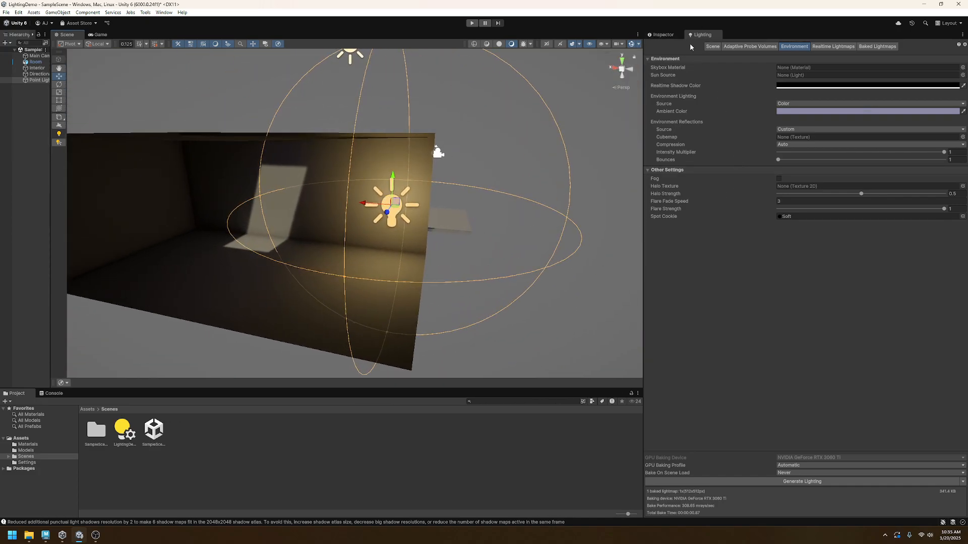
- Duplicate the Point Light three times and spread the copies in a row across the room
{"action": "left_click", "coordinate": [713, 47]}
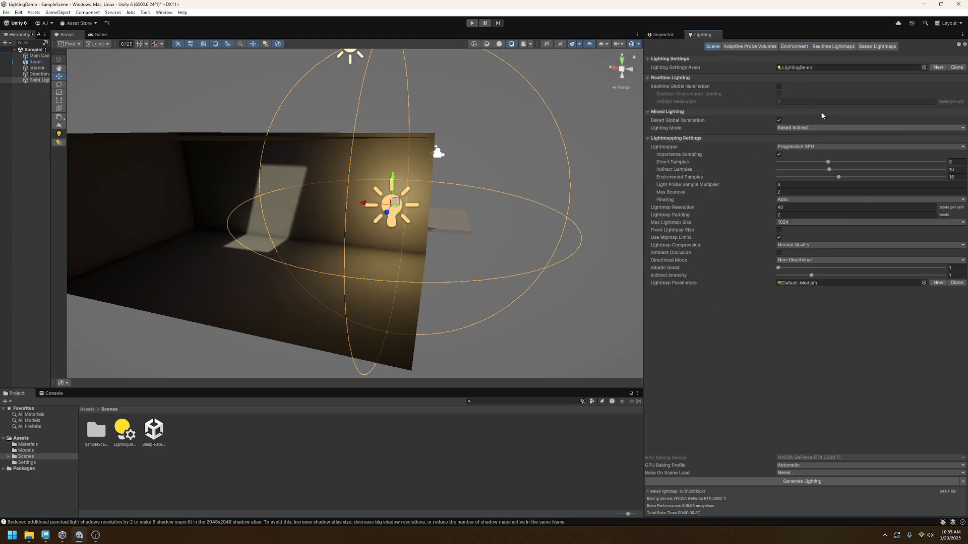
{"action": "right_click_drag", "start_coordinate": [583, 259], "coordinate": [382, 227]}
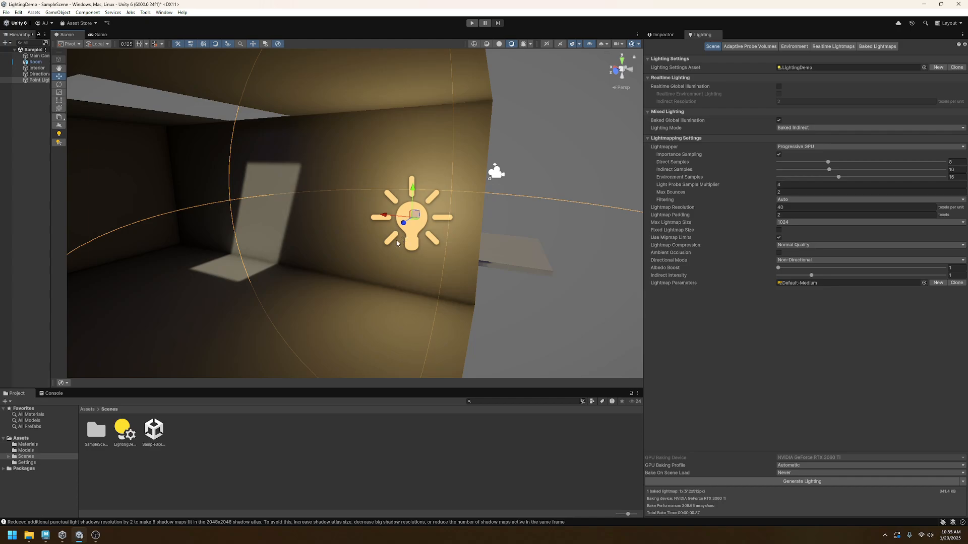
{"action": "mouse_move", "coordinate": [424, 244]}
{"action": "right_mouse_down"}
{"action": "mouse_move", "coordinate": [391, 264]}
{"action": "mouse_move", "coordinate": [427, 252]}
{"action": "right_mouse_up"}
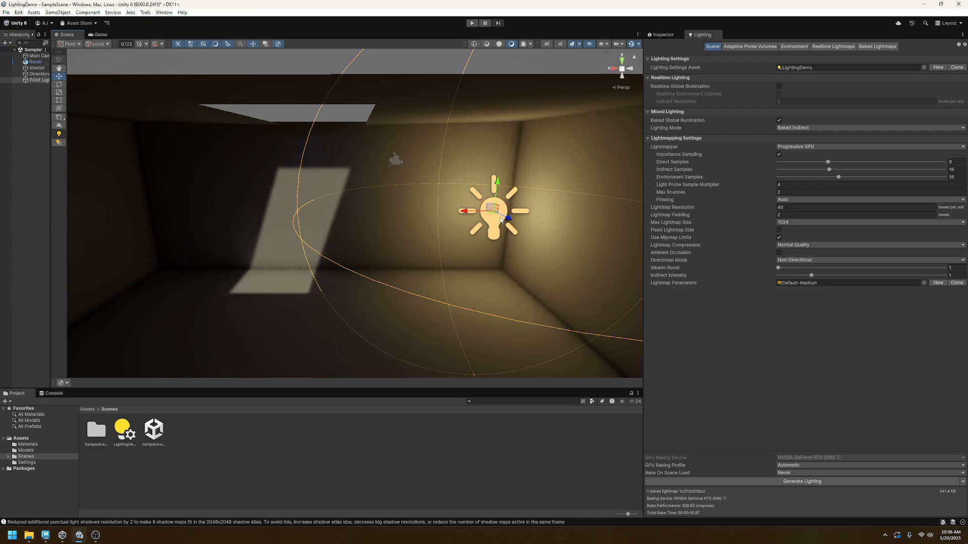
{"action": "key", "text": "ctrl+d"}
{"action": "left_click", "coordinate": [400, 210]}
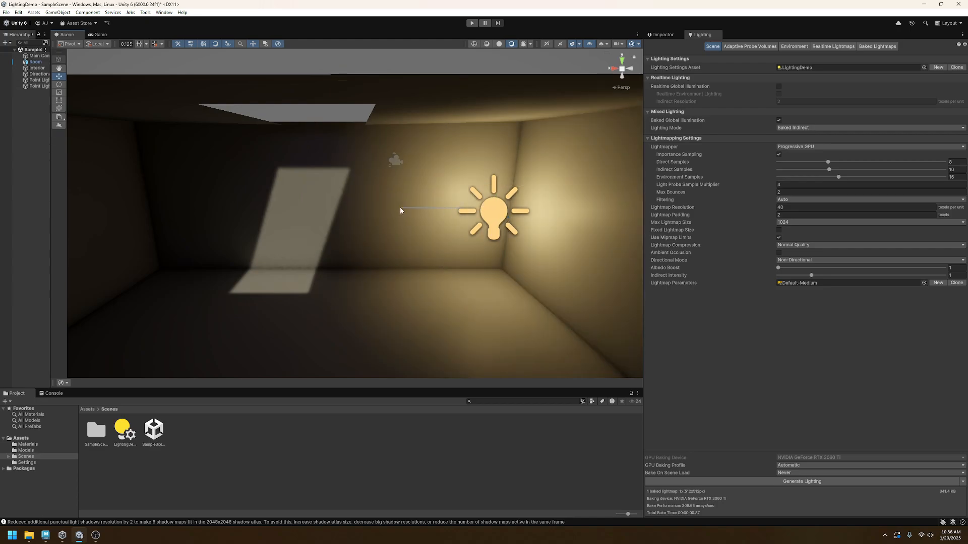
{"action": "left_click", "coordinate": [473, 215]}
{"action": "left_click_drag", "start_coordinate": [473, 216], "coordinate": [439, 215]}
{"action": "left_click_drag", "start_coordinate": [389, 214], "coordinate": [168, 214]}
{"action": "key", "text": "ctrl+d"}
{"action": "key", "text": "ctrl+d"}
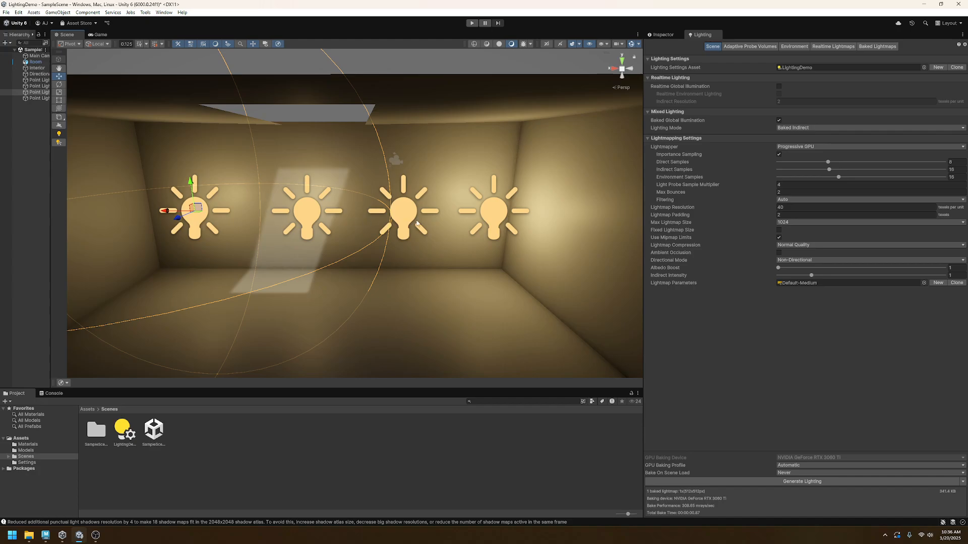
- Delete the duplicated Point Lights so that only one Point Light remains in the scene
{"action": "key", "text": "Delete"}
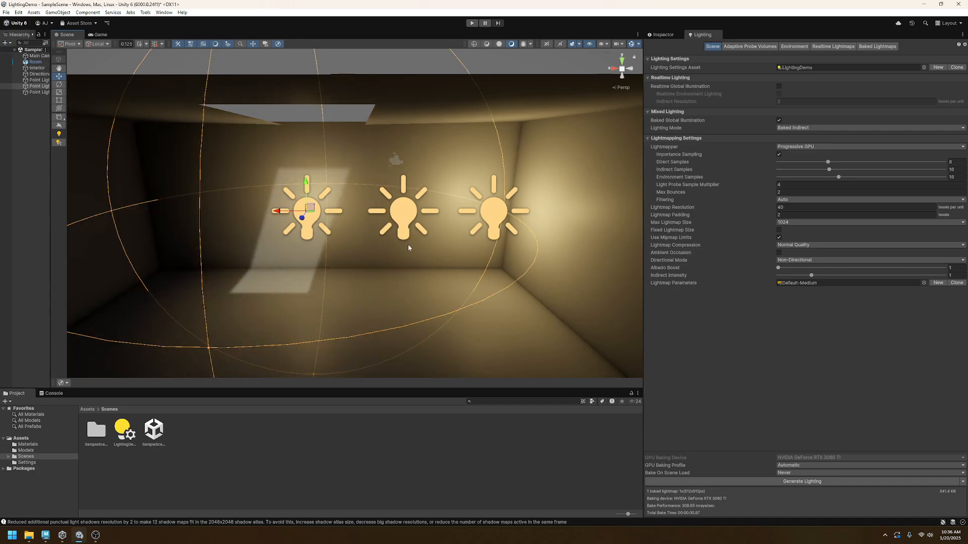
{"action": "key", "text": "Delete"}
{"action": "key", "text": "Delete"}
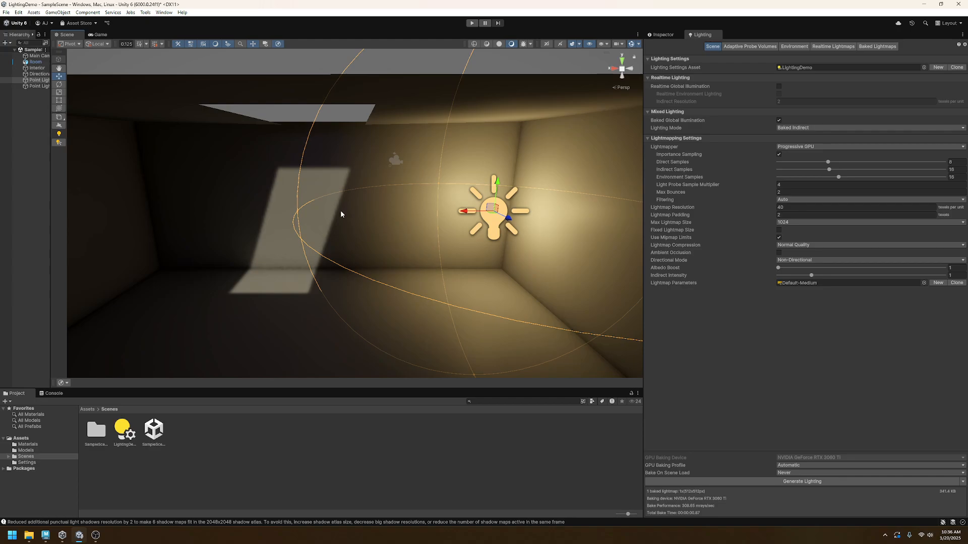
{"action": "right_click_drag", "start_coordinate": [499, 219], "coordinate": [174, 200]}
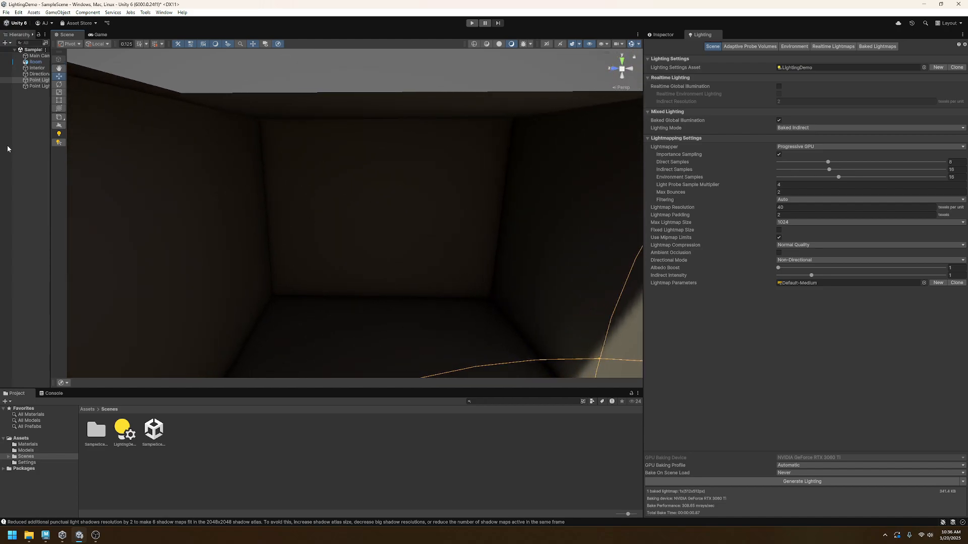
{"action": "left_click", "coordinate": [34, 81]}
{"action": "key", "text": "Delete"}
- Add an Area Light to the scene
{"action": "right_click_drag", "start_coordinate": [234, 205], "coordinate": [352, 221]}
{"action": "right_click", "coordinate": [40, 111]}
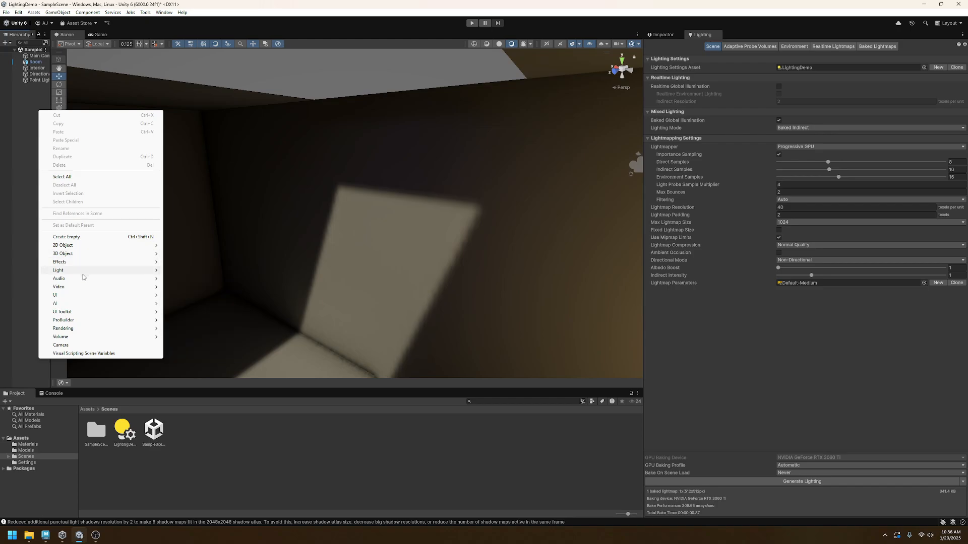
{"action": "mouse_move", "coordinate": [85, 273]}
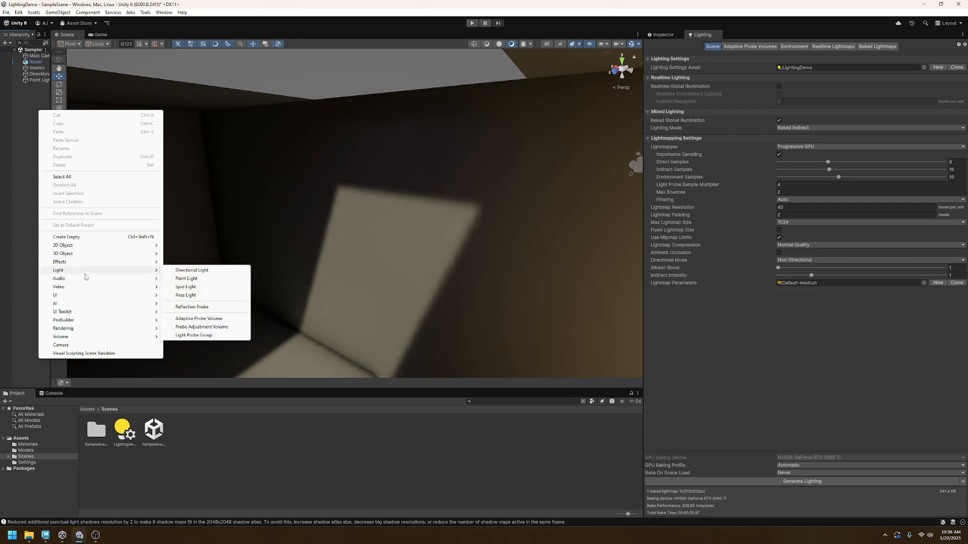
{"action": "left_click", "coordinate": [186, 295]}
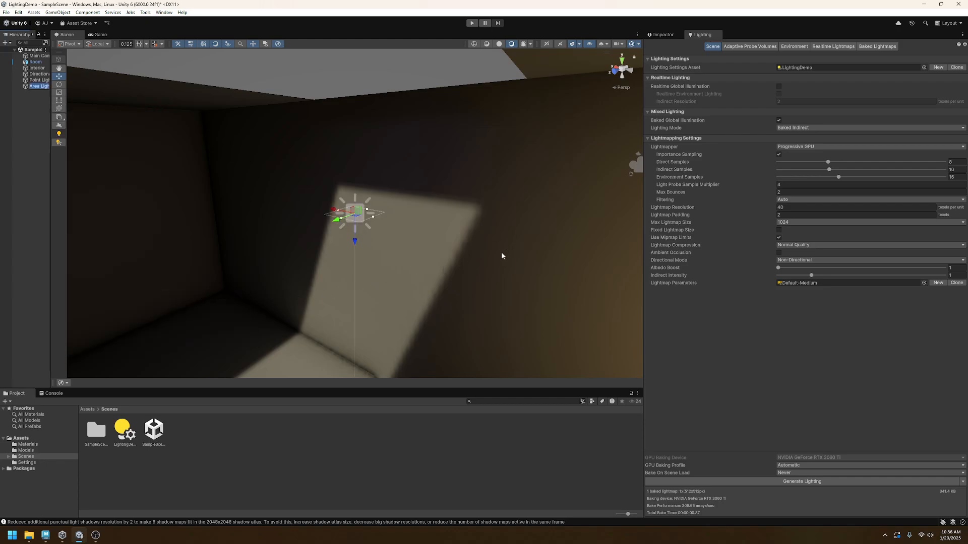
- Move the Area Light low inside the room's dark end, to about X 4.433, Y 0.252, Z 3.875
{"action": "right_click_drag", "start_coordinate": [399, 268], "coordinate": [379, 247]}
{"action": "key", "text": "s"}
{"action": "left_click_drag", "start_coordinate": [332, 220], "coordinate": [590, 227]}
{"action": "mouse_move", "coordinate": [467, 259]}
{"action": "right_mouse_down"}
{"action": "mouse_move", "coordinate": [514, 259]}
{"action": "mouse_move", "coordinate": [455, 259]}
{"action": "mouse_move", "coordinate": [466, 261]}
{"action": "right_mouse_up"}
{"action": "key", "text": "w"}
{"action": "key", "text": "s"}
{"action": "left_click_drag", "start_coordinate": [584, 264], "coordinate": [271, 266]}
{"action": "left_click_drag", "start_coordinate": [418, 252], "coordinate": [195, 276], "text": "alt"}
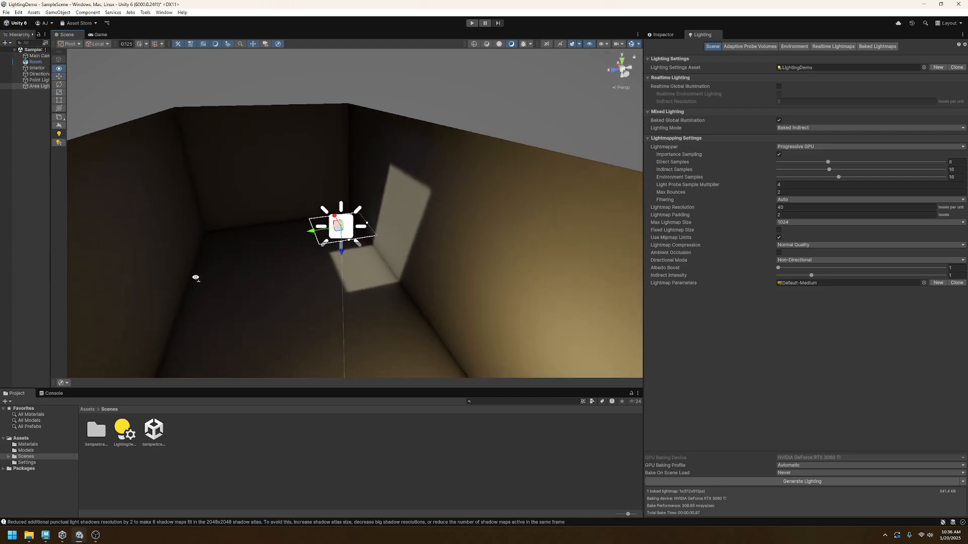
{"action": "scroll", "coordinate": [204, 269], "scroll_direction": "up", "scroll_amount": 4}
{"action": "left_click_drag", "start_coordinate": [350, 240], "coordinate": [300, 245]}
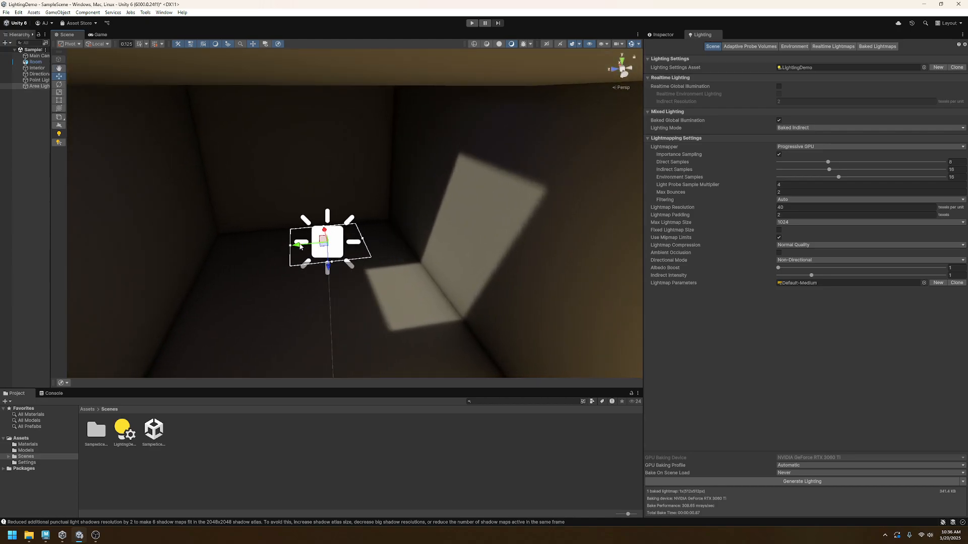
{"action": "mouse_move", "coordinate": [298, 248]}
{"action": "right_mouse_down"}
{"action": "mouse_move", "coordinate": [333, 237]}
{"action": "mouse_move", "coordinate": [372, 282]}
{"action": "mouse_move", "coordinate": [305, 258]}
{"action": "right_mouse_up"}
{"action": "key", "text": "a"}
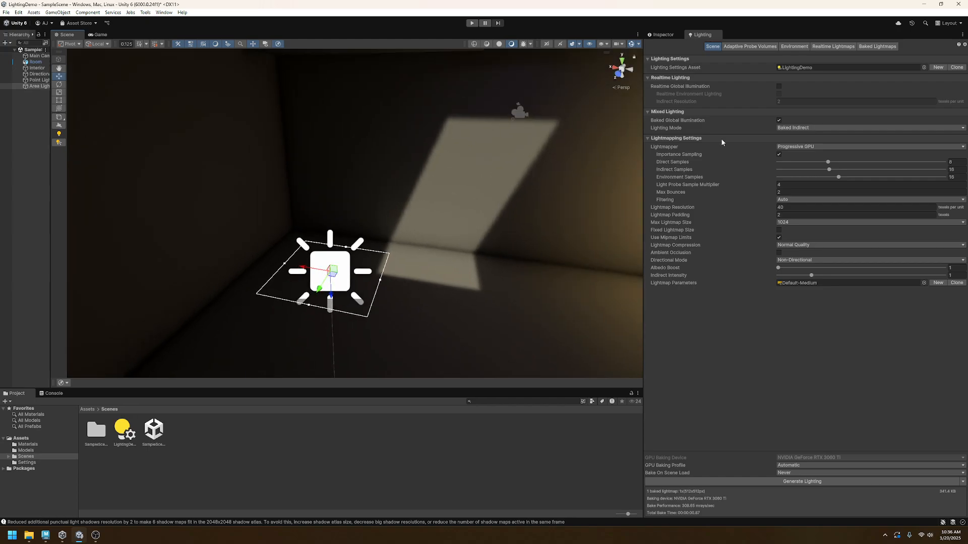
- Examine the Area Light's available types, its mode and its shape settings
{"action": "left_click", "coordinate": [662, 35]}
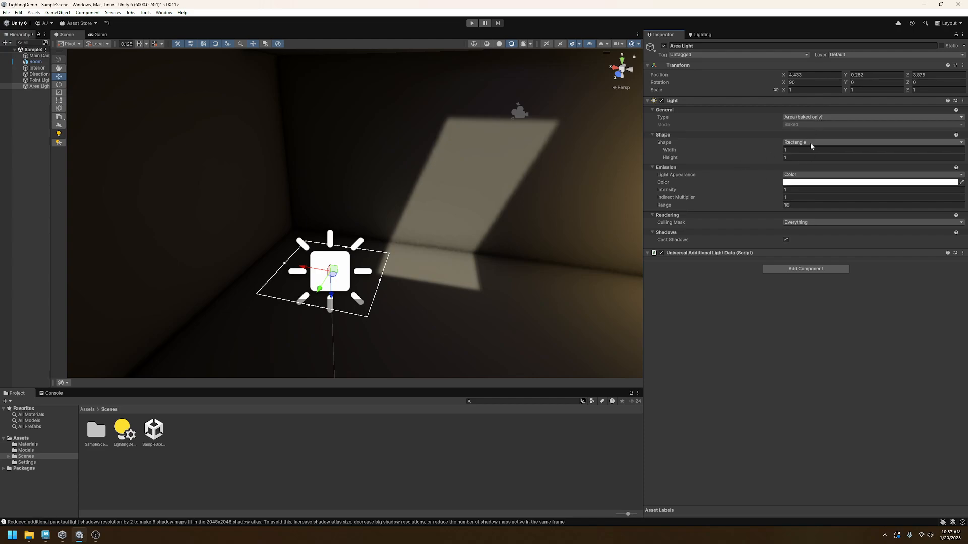
{"action": "left_click", "coordinate": [817, 118]}
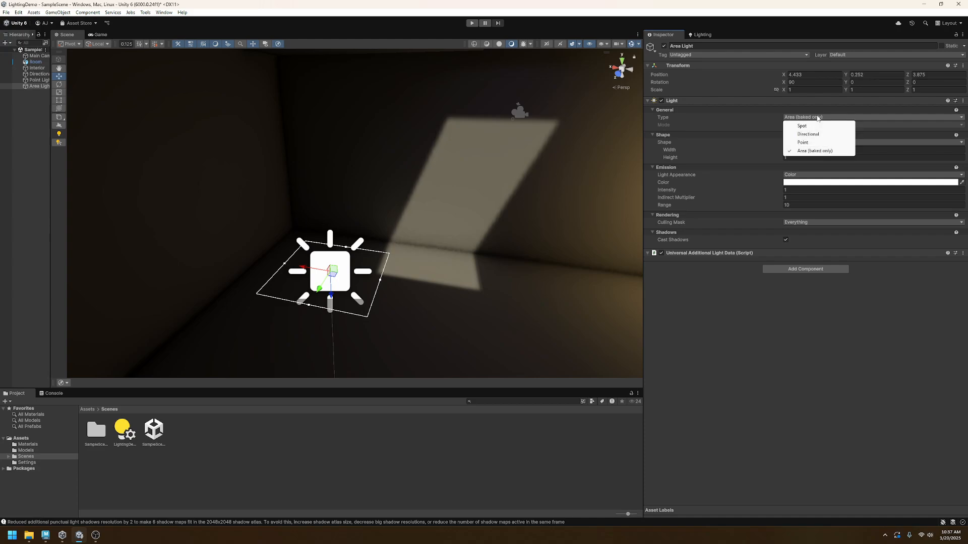
{"action": "left_click", "coordinate": [818, 116]}
{"action": "left_click", "coordinate": [724, 137]}
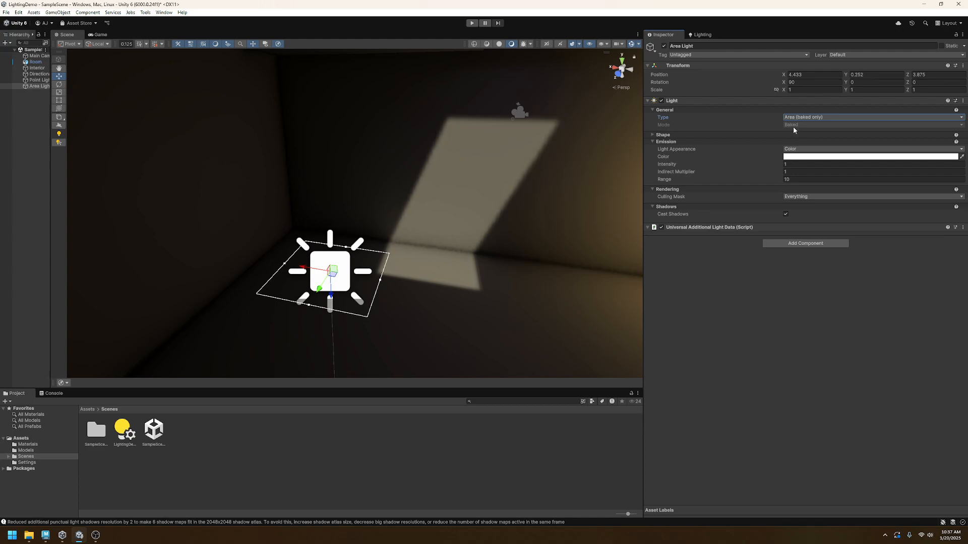
{"action": "left_click", "coordinate": [653, 135]}
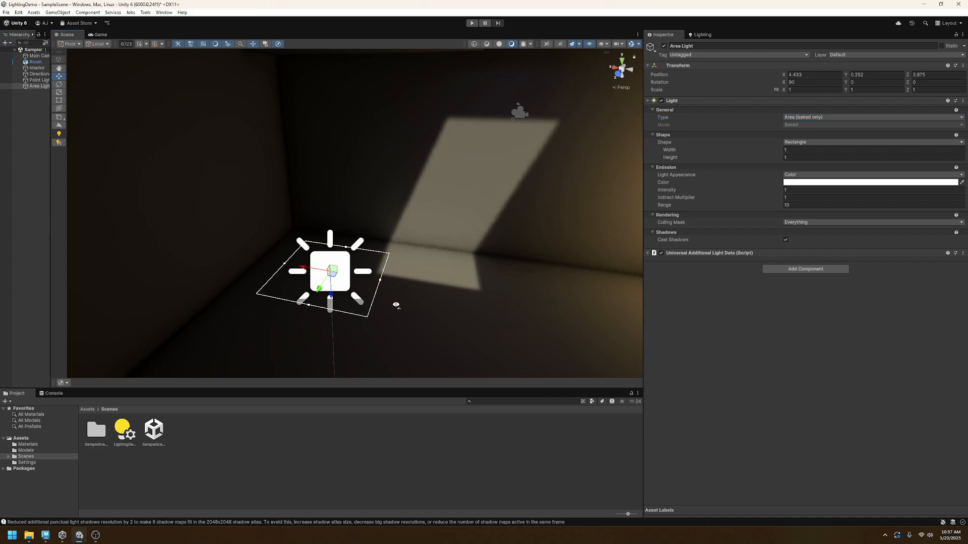
- Rotate the Area Light upright to face the dark end wall, at about X 5.647, Y 90, Z 90
{"action": "right_click_drag", "start_coordinate": [395, 303], "coordinate": [296, 286]}
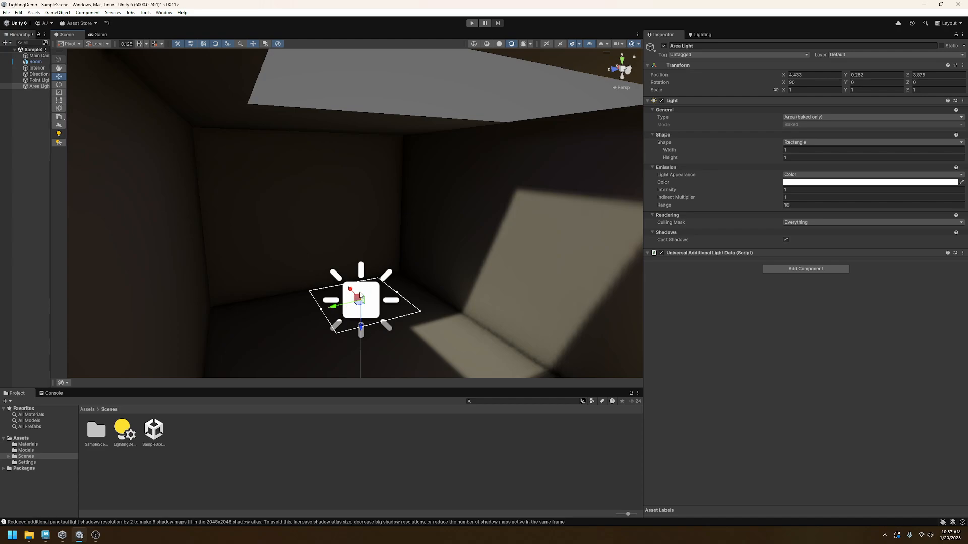
{"action": "key", "text": "e"}
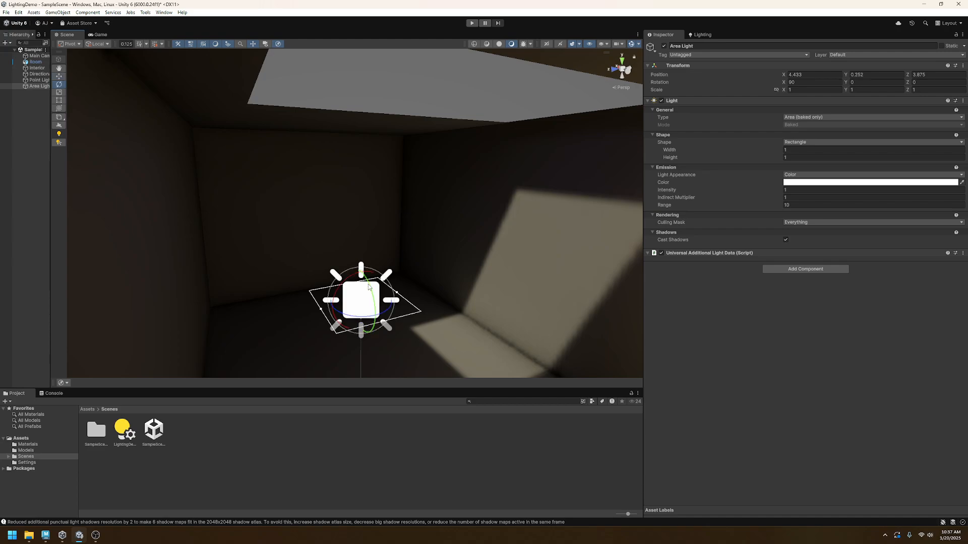
{"action": "left_click_drag", "start_coordinate": [367, 284], "coordinate": [368, 350]}
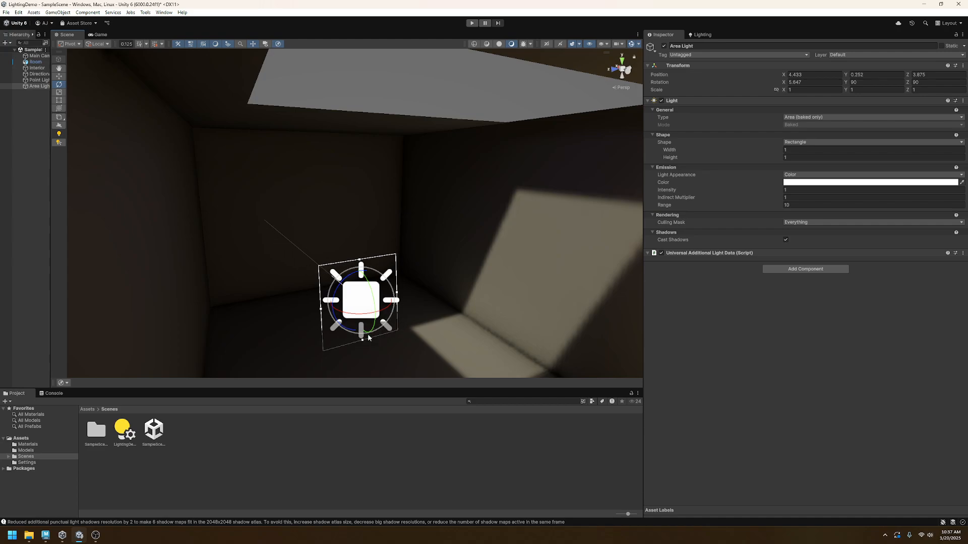
- Move the Area Light toward the room's middle, at about X 3.038, Y 1.016, Z 3.644, and level its X rotation to about 0.891
{"action": "right_click_drag", "start_coordinate": [325, 323], "coordinate": [245, 241]}
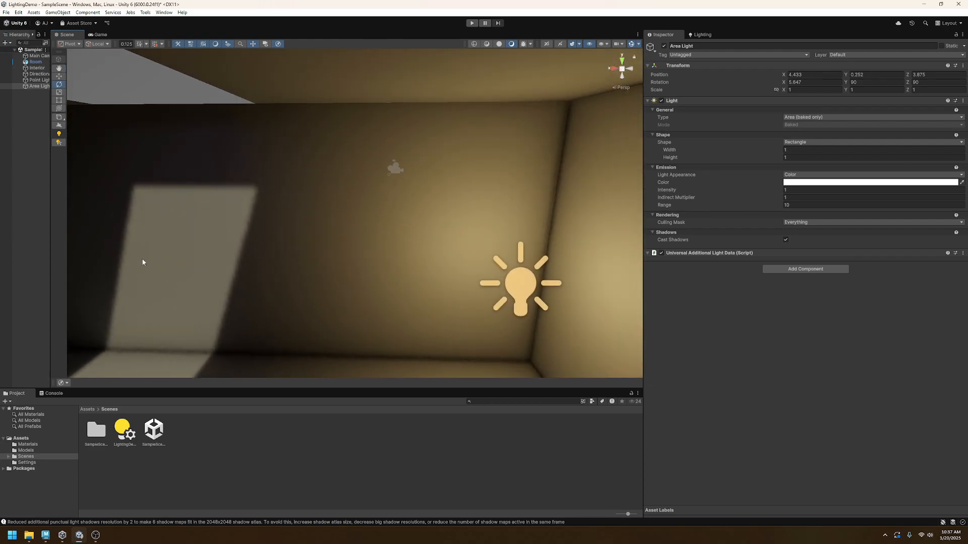
{"action": "right_click_drag", "start_coordinate": [472, 291], "coordinate": [343, 281]}
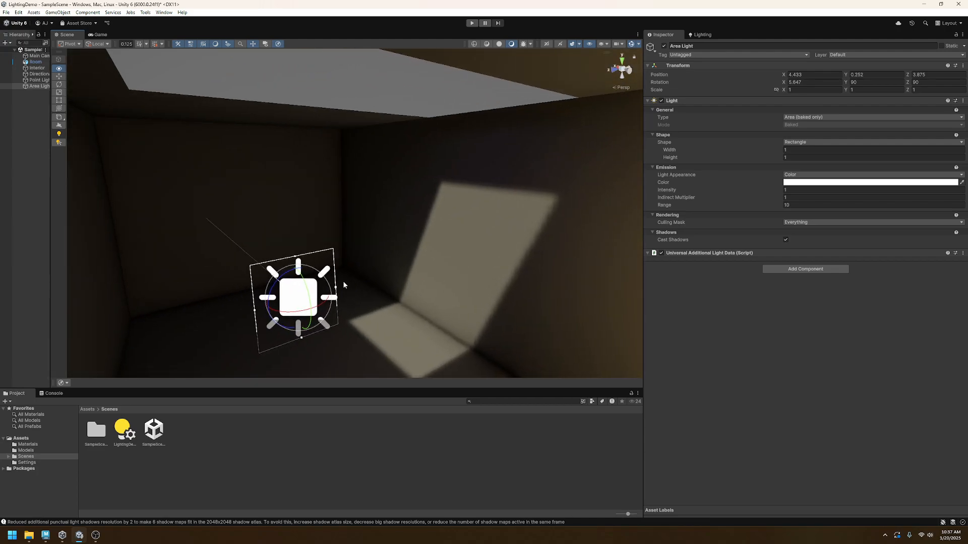
{"action": "key", "text": "w"}
{"action": "left_click_drag", "start_coordinate": [299, 269], "coordinate": [297, 222]}
{"action": "left_click_drag", "start_coordinate": [269, 259], "coordinate": [379, 280]}
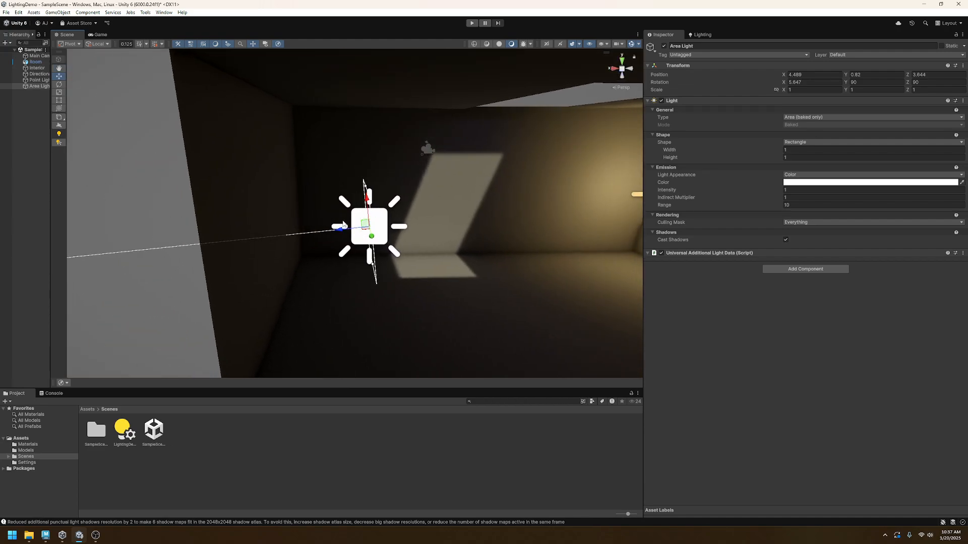
{"action": "left_click_drag", "start_coordinate": [343, 224], "coordinate": [518, 186]}
{"action": "key", "text": "e"}
{"action": "right_click_drag", "start_coordinate": [522, 240], "coordinate": [471, 262]}
{"action": "key", "text": "d"}
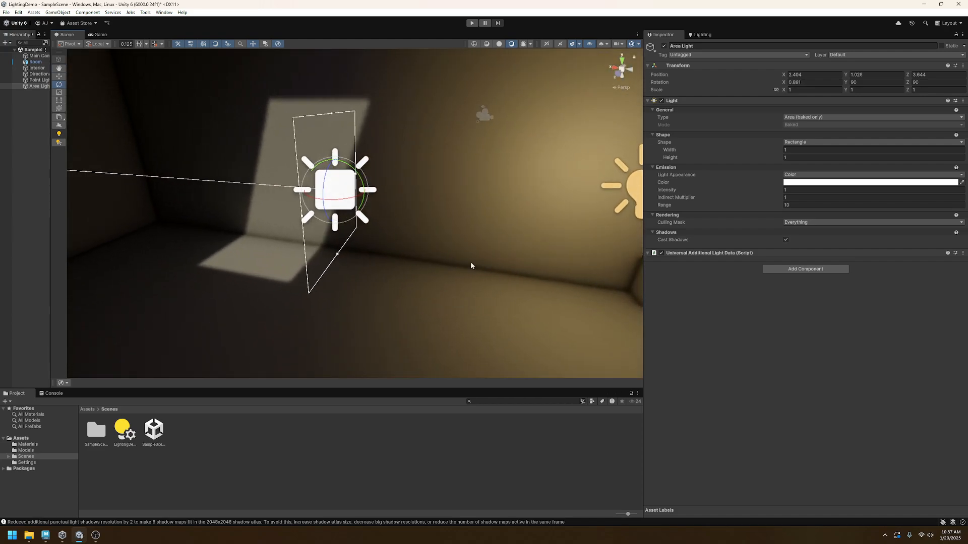
{"action": "key", "text": "w"}
{"action": "left_click_drag", "start_coordinate": [311, 191], "coordinate": [223, 183]}
- Set the Area Light's color to a light blue
{"action": "left_click", "coordinate": [857, 182]}
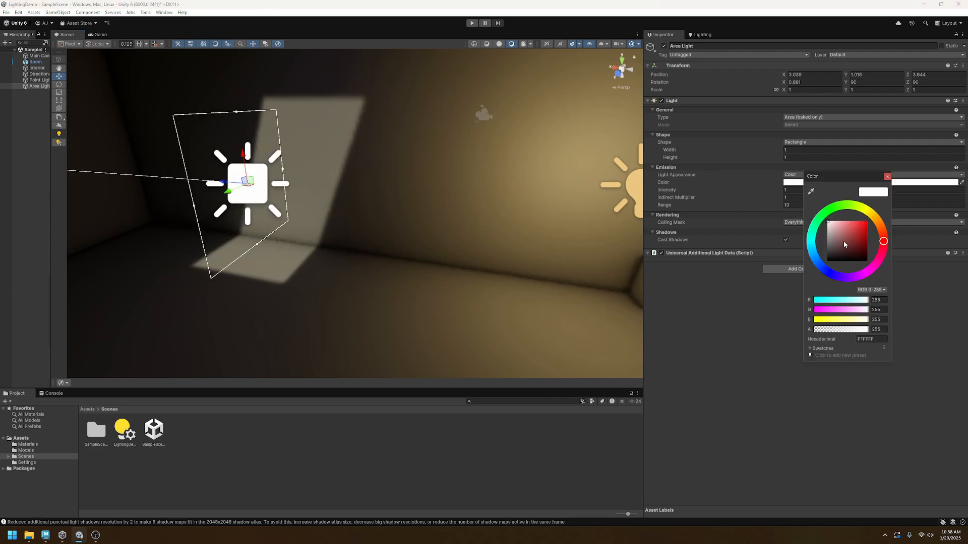
{"action": "left_click_drag", "start_coordinate": [816, 250], "coordinate": [819, 267]}
{"action": "left_click_drag", "start_coordinate": [847, 233], "coordinate": [842, 228]}
{"action": "left_click", "coordinate": [888, 177]}
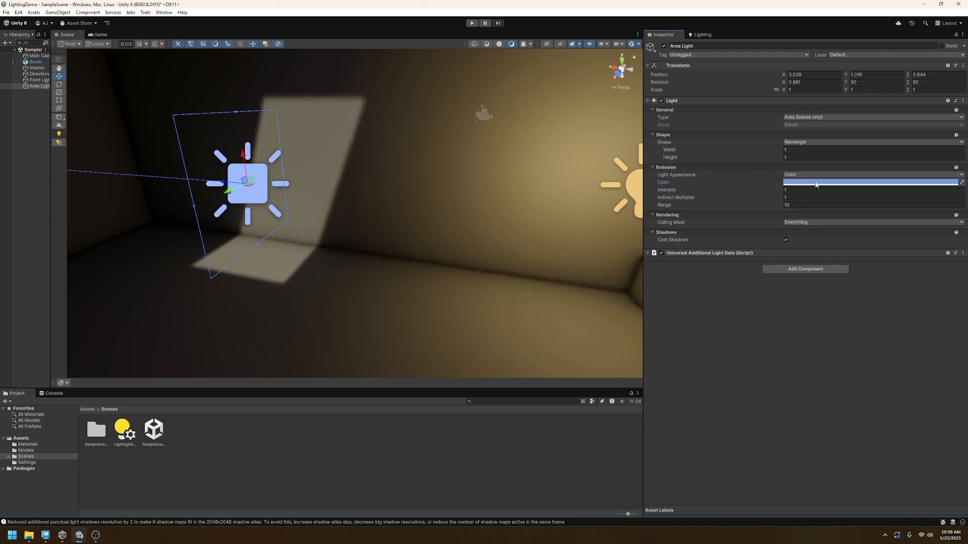
- Try the Disc shape on the Area Light and switch the shape back to Rectangle
{"action": "left_click", "coordinate": [803, 144]}
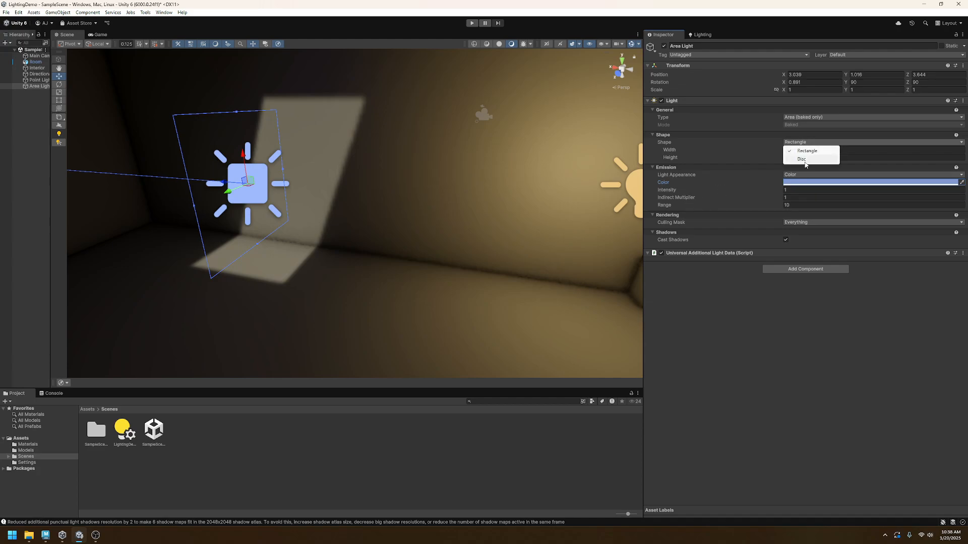
{"action": "left_click", "coordinate": [805, 161]}
{"action": "key", "text": "s"}
{"action": "right_click_drag", "start_coordinate": [414, 165], "coordinate": [309, 141]}
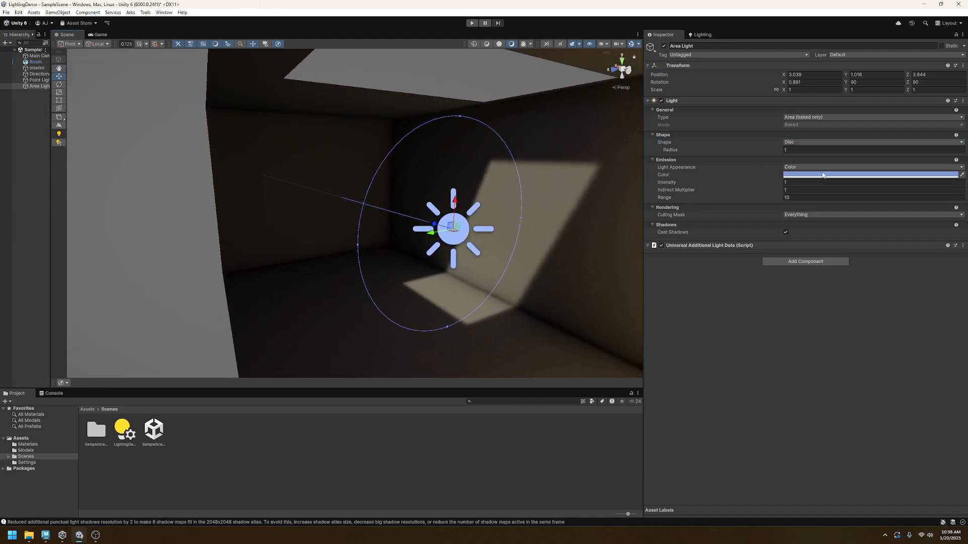
{"action": "left_click", "coordinate": [811, 143]}
{"action": "left_click", "coordinate": [806, 152]}
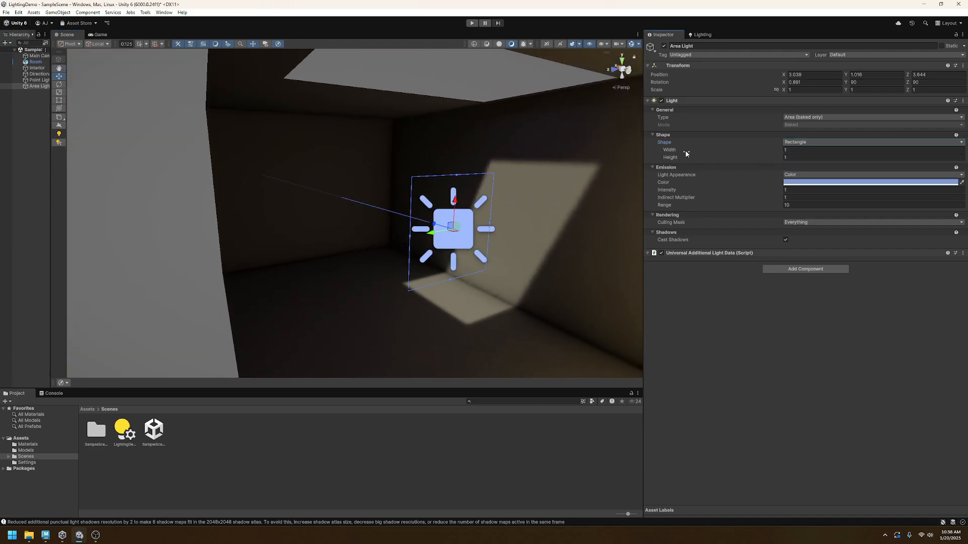
- Resize the Area Light's rectangle to width 1.62 and height 2.28, and shift it along Z to about 3.938
{"action": "left_click_drag", "start_coordinate": [685, 150], "coordinate": [678, 150]}
{"action": "left_click_drag", "start_coordinate": [778, 156], "coordinate": [797, 156]}
{"action": "left_click_drag", "start_coordinate": [532, 194], "coordinate": [708, 204], "text": "alt"}
{"action": "left_click_drag", "start_coordinate": [556, 171], "coordinate": [572, 173]}
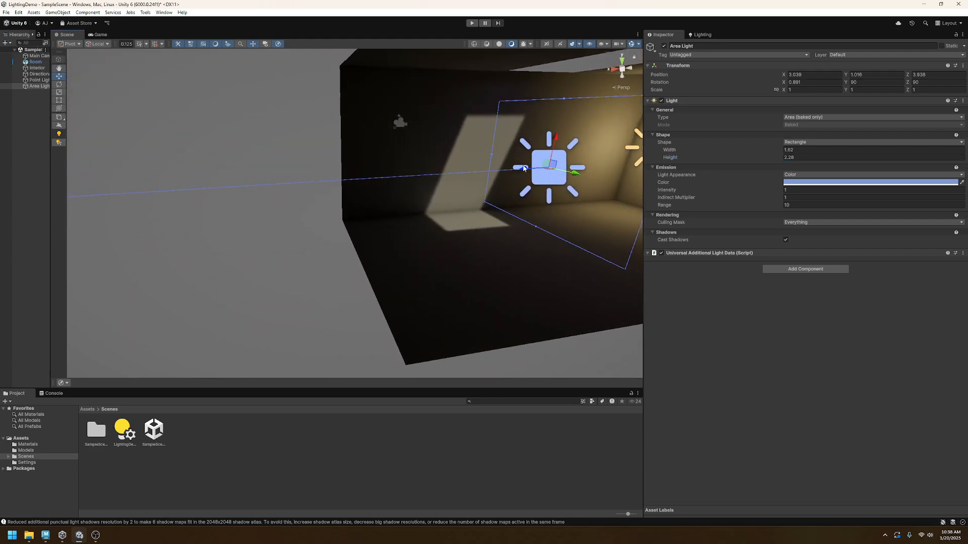
- Nudge the Area Light along X to about 3.072 and set its range to 3.73
{"action": "left_click_drag", "start_coordinate": [486, 196], "coordinate": [371, 186], "text": "alt"}
{"action": "left_click_drag", "start_coordinate": [668, 206], "coordinate": [642, 210]}
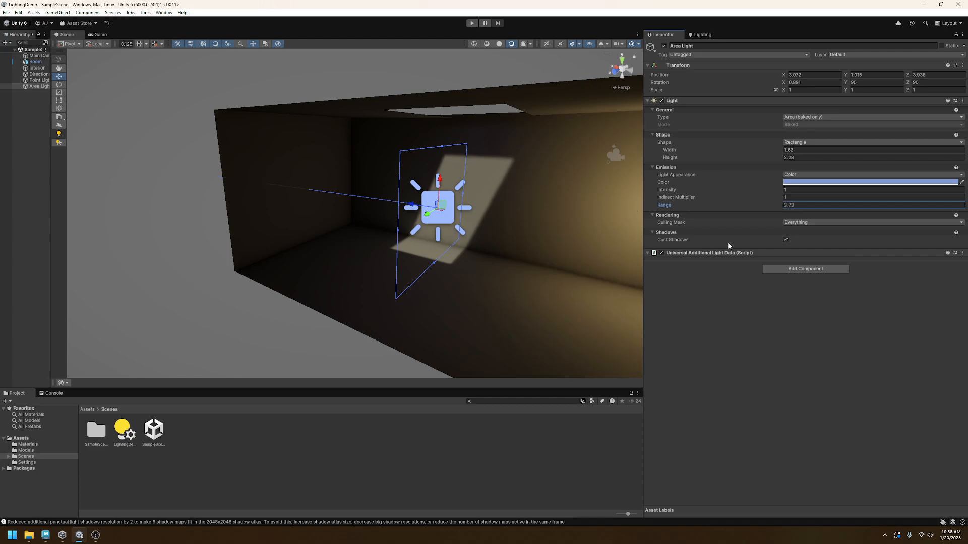
- Generate the scene lighting and inspect how the light blue Area Light illuminates the end of the room
{"action": "left_click_drag", "start_coordinate": [358, 225], "coordinate": [542, 194], "text": "alt"}
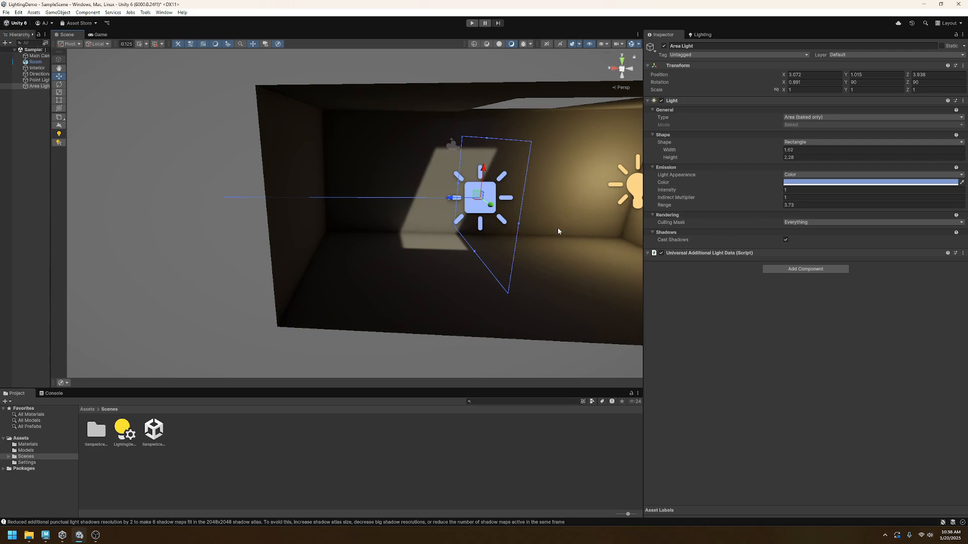
{"action": "left_click_drag", "start_coordinate": [541, 236], "coordinate": [587, 240], "text": "alt"}
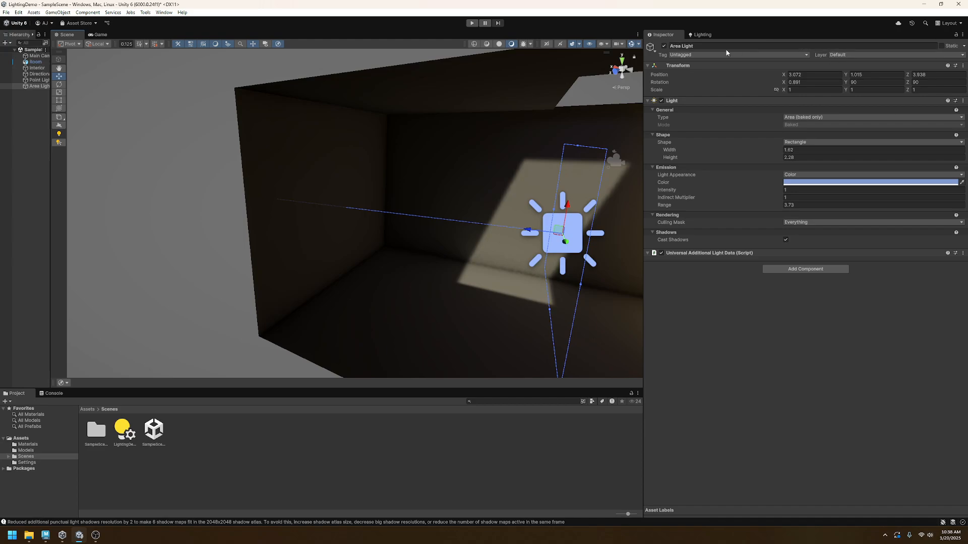
{"action": "left_click", "coordinate": [700, 35]}
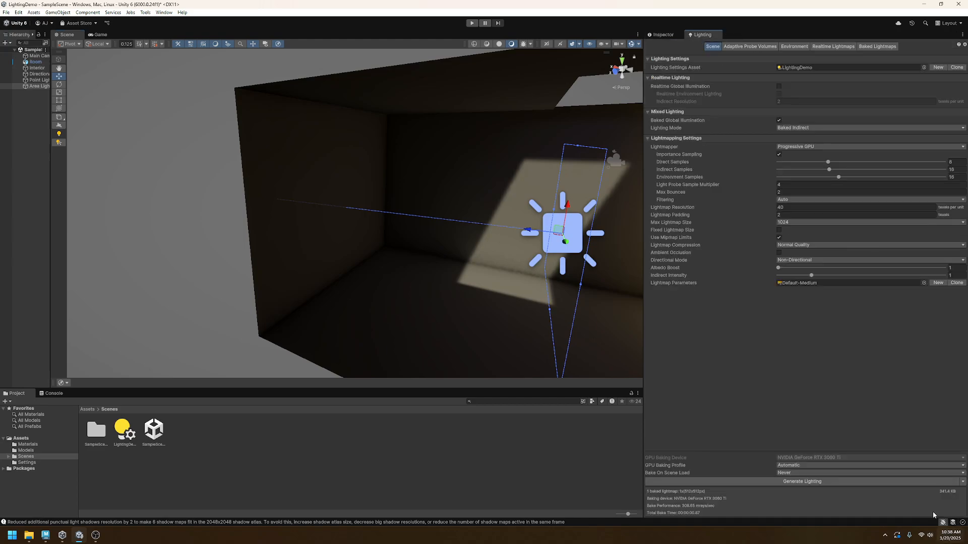
{"action": "left_click", "coordinate": [823, 479]}
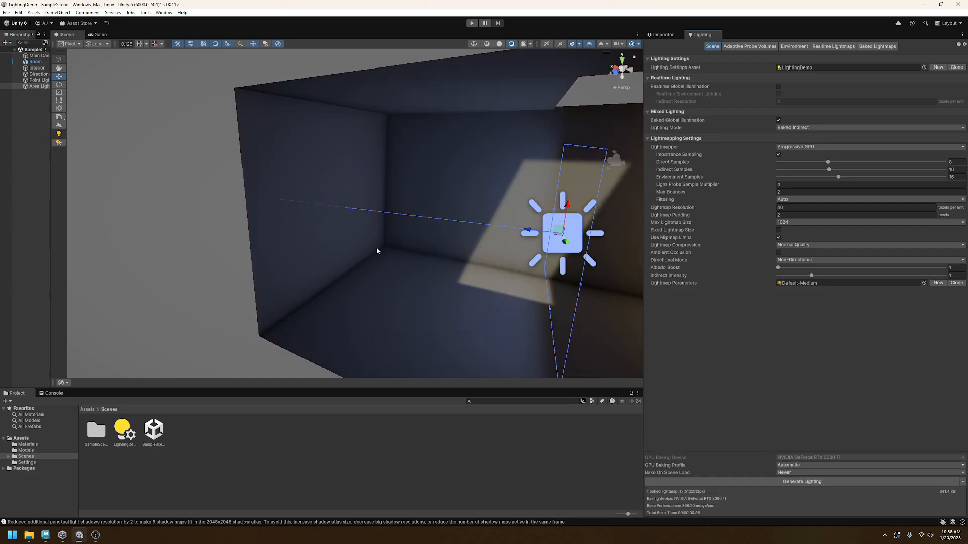
{"action": "left_click_drag", "start_coordinate": [376, 247], "coordinate": [255, 236], "text": "alt"}
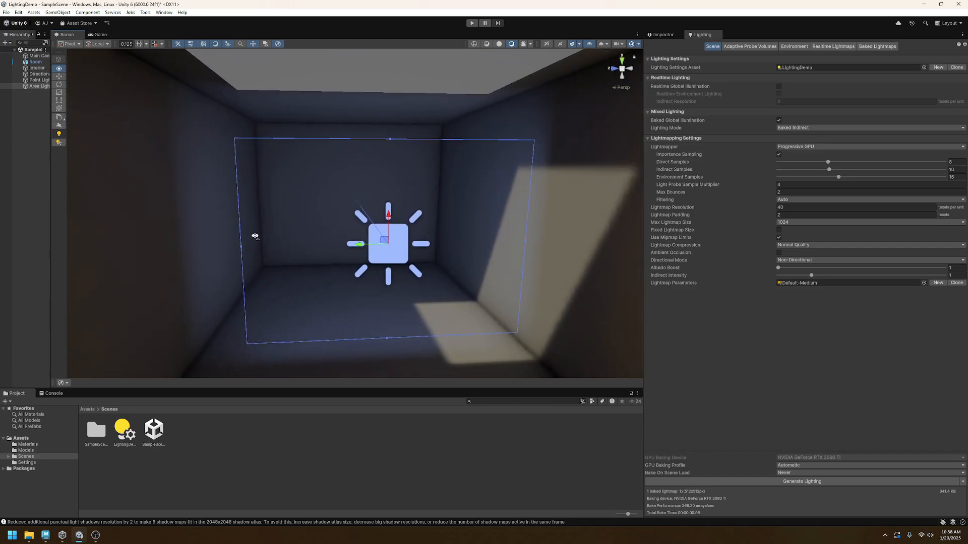
{"action": "scroll", "coordinate": [254, 236], "scroll_direction": "up", "scroll_amount": 2}
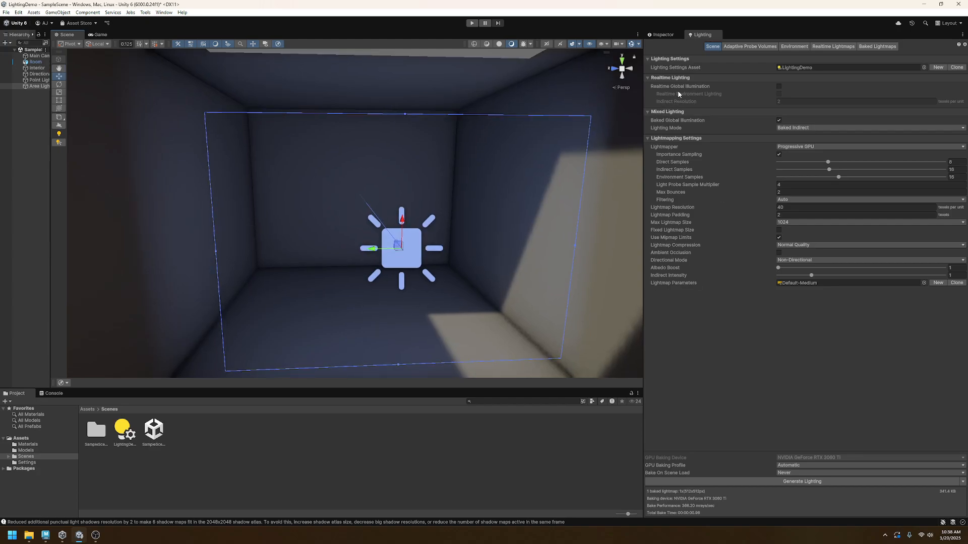
- Resize the Area Light's rectangle to width 1.04 and height 1.16, and shift it along Z to about 4.093
{"action": "left_click", "coordinate": [662, 34]}
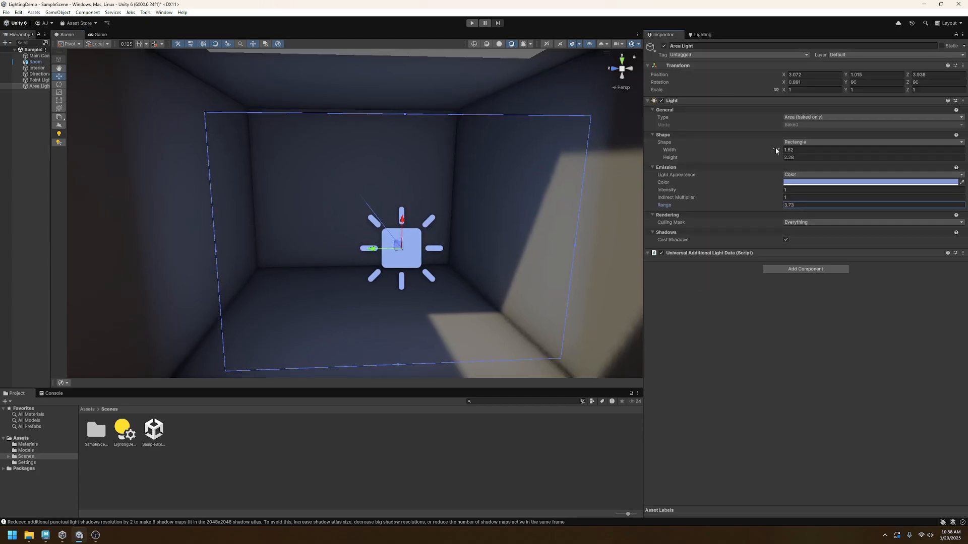
{"action": "left_click_drag", "start_coordinate": [776, 149], "coordinate": [764, 158]}
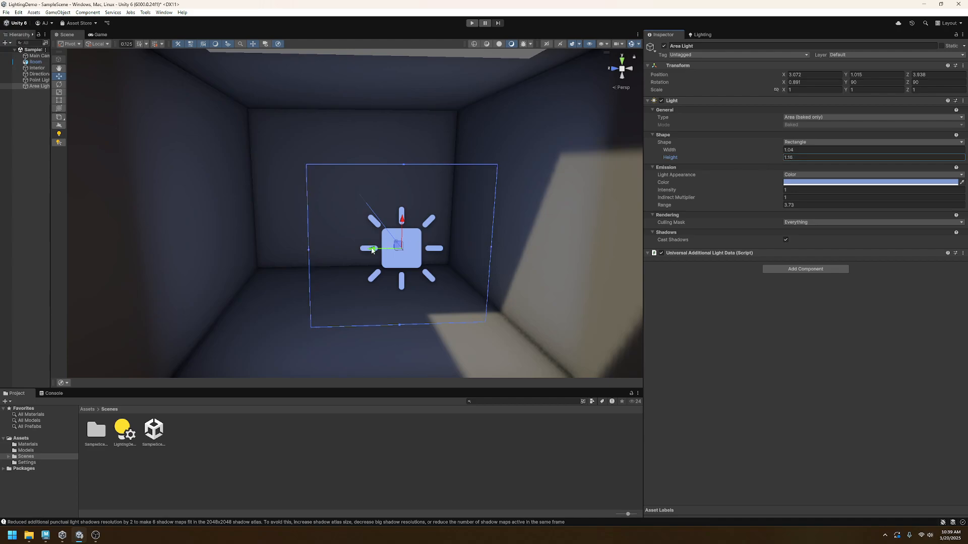
{"action": "left_click_drag", "start_coordinate": [371, 250], "coordinate": [347, 250]}
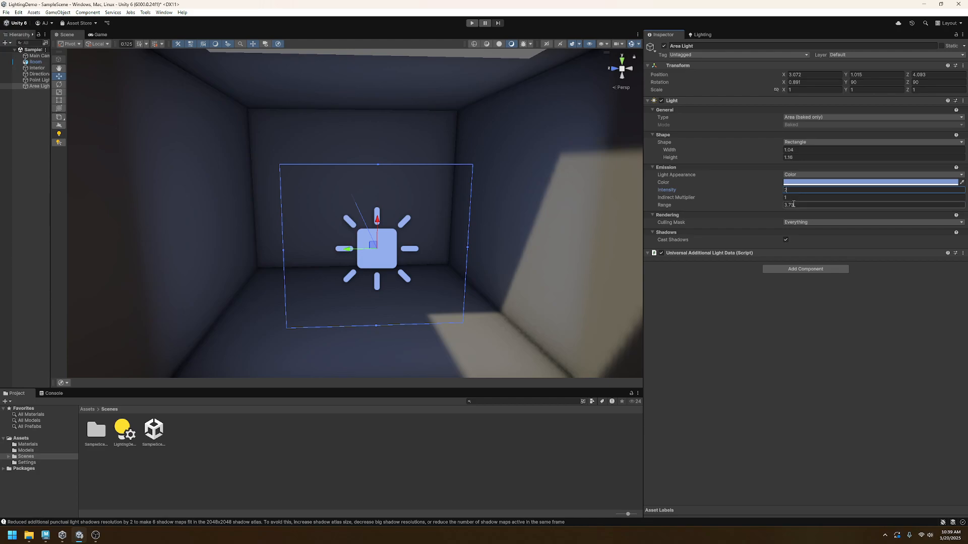
- Set the Area Light's intensity to 2 and regenerate the scene lighting
{"action": "left_click", "coordinate": [701, 34]}
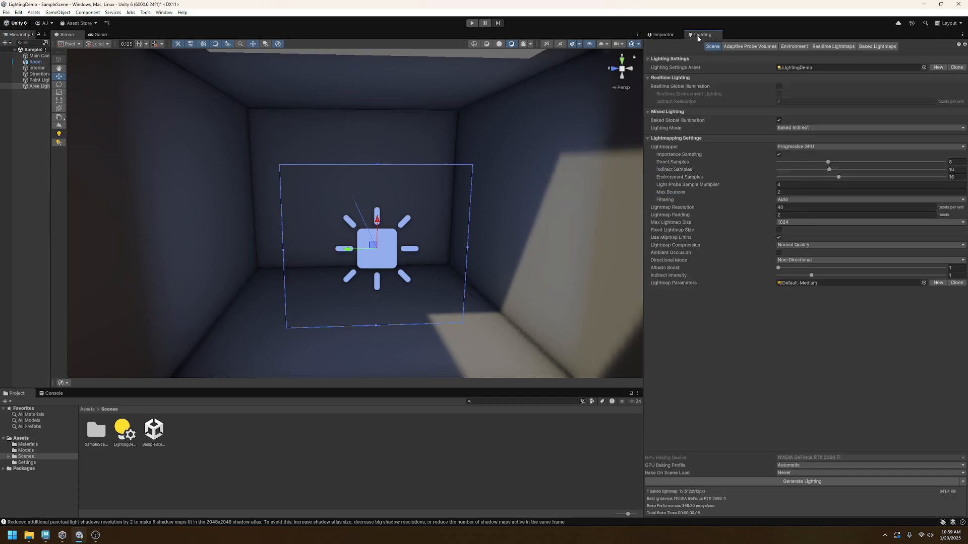
{"action": "left_click", "coordinate": [767, 482]}
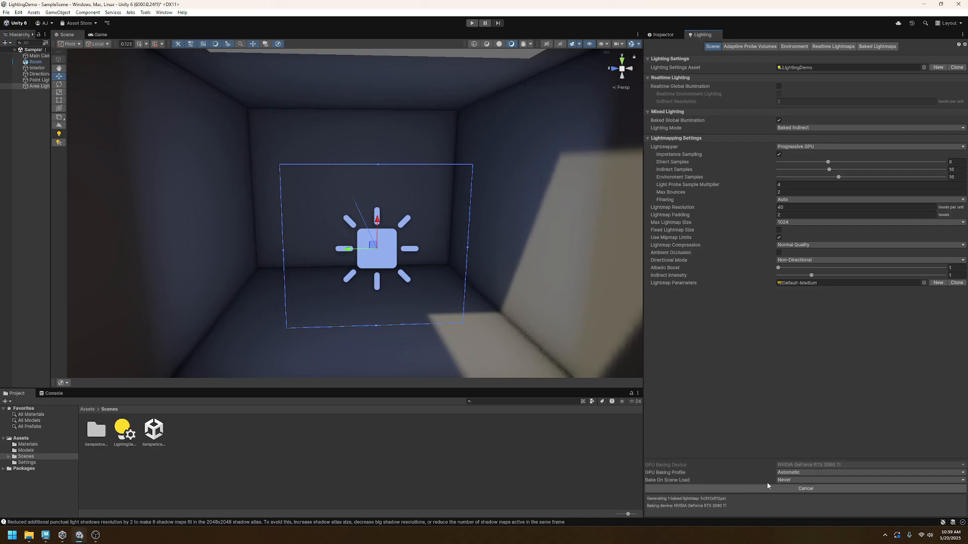
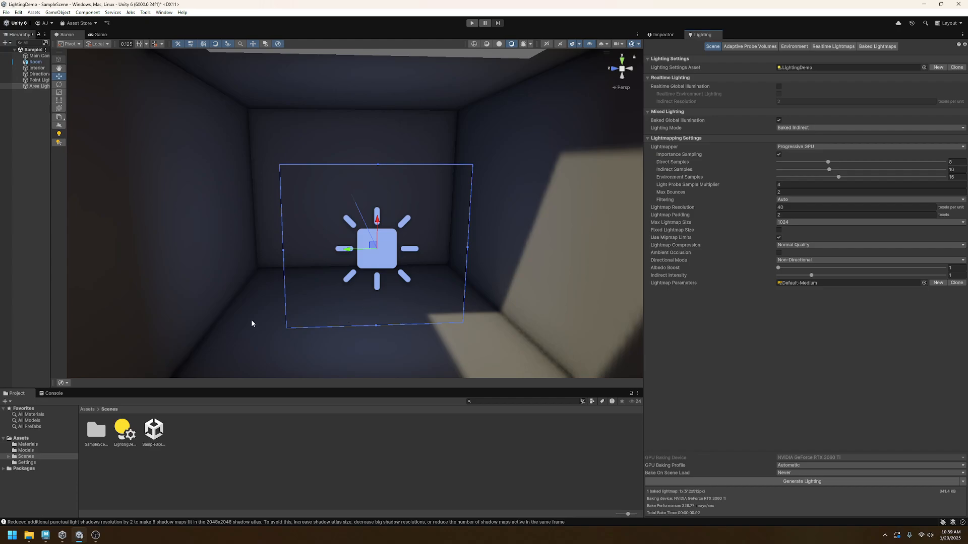
- Move the Area Light along its facing direction to about X 3.877 and set its intensity to 10
{"action": "right_click_drag", "start_coordinate": [383, 285], "coordinate": [540, 281]}
{"action": "key", "text": "a"}
{"action": "key", "text": "w"}
{"action": "left_click_drag", "start_coordinate": [532, 232], "coordinate": [411, 233]}
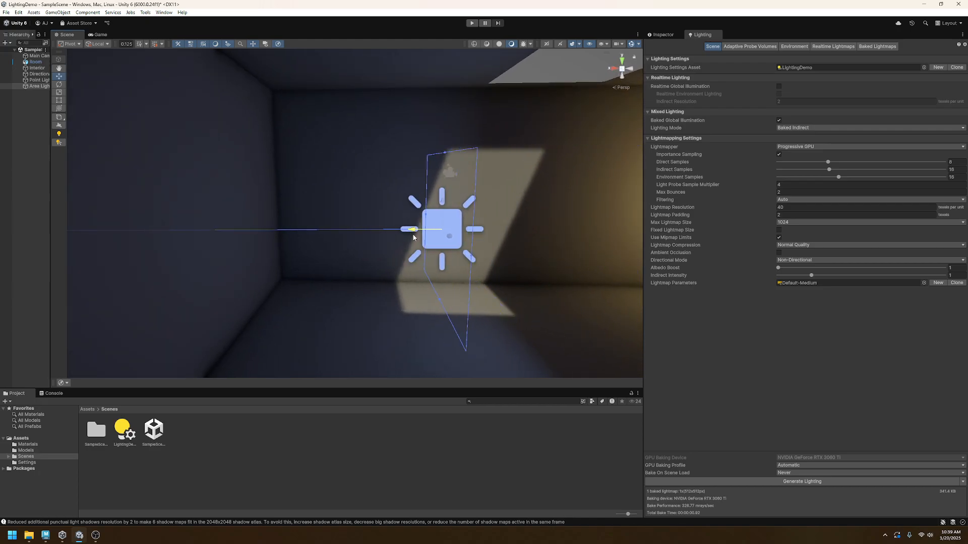
{"action": "left_click", "coordinate": [656, 35]}
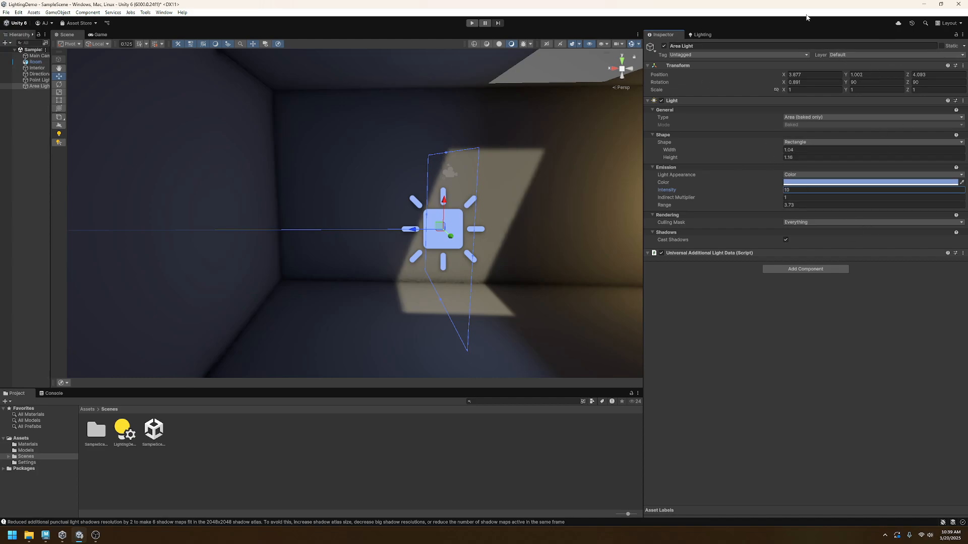
{"action": "left_click", "coordinate": [705, 35]}
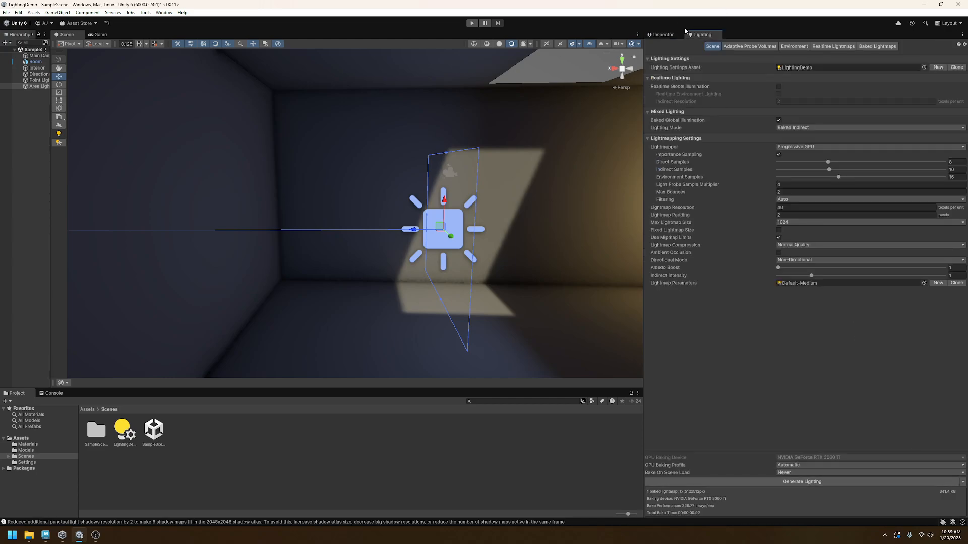
- Change the Area Light's color to a saturated hot pink, about FF00C2
{"action": "left_click", "coordinate": [663, 35]}
{"action": "left_click", "coordinate": [804, 183]}
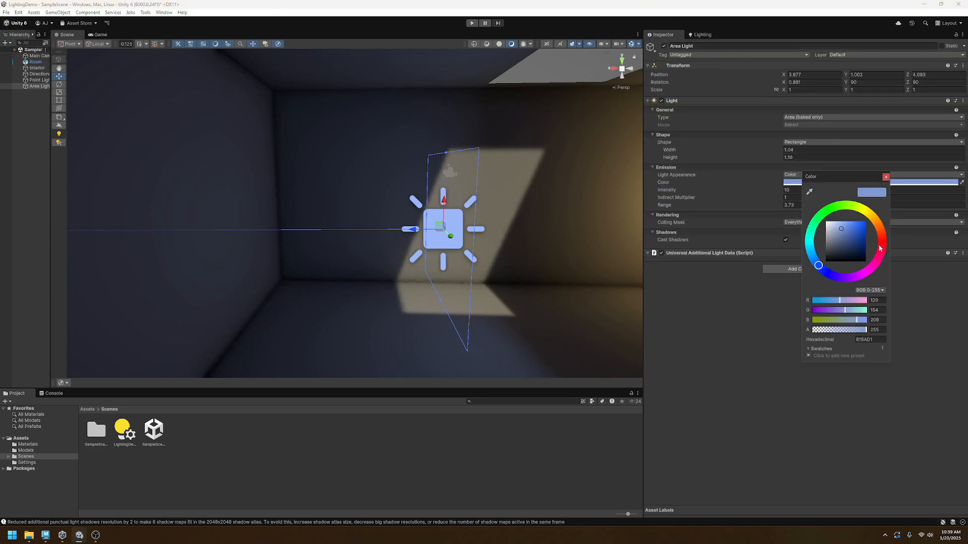
{"action": "left_click_drag", "start_coordinate": [871, 273], "coordinate": [877, 273]}
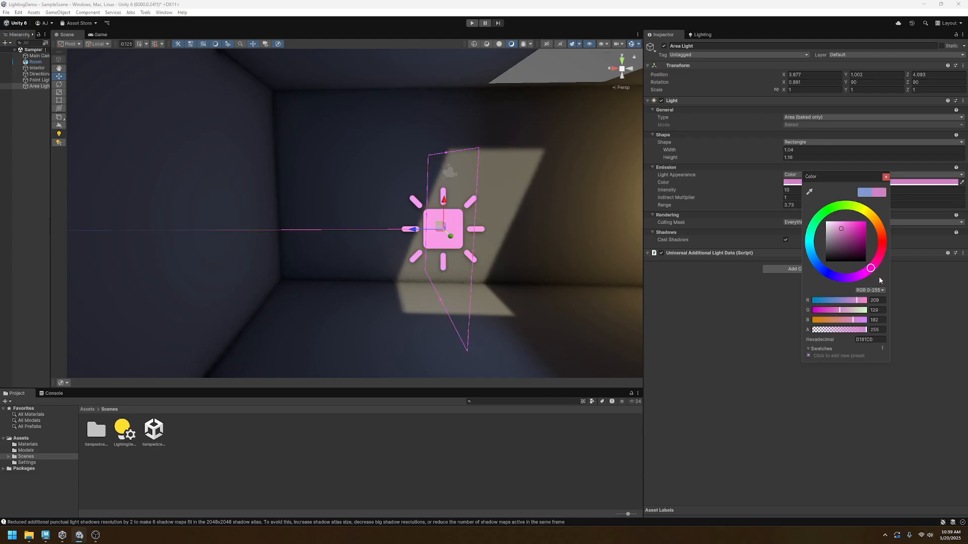
{"action": "left_click_drag", "start_coordinate": [857, 234], "coordinate": [887, 207]}
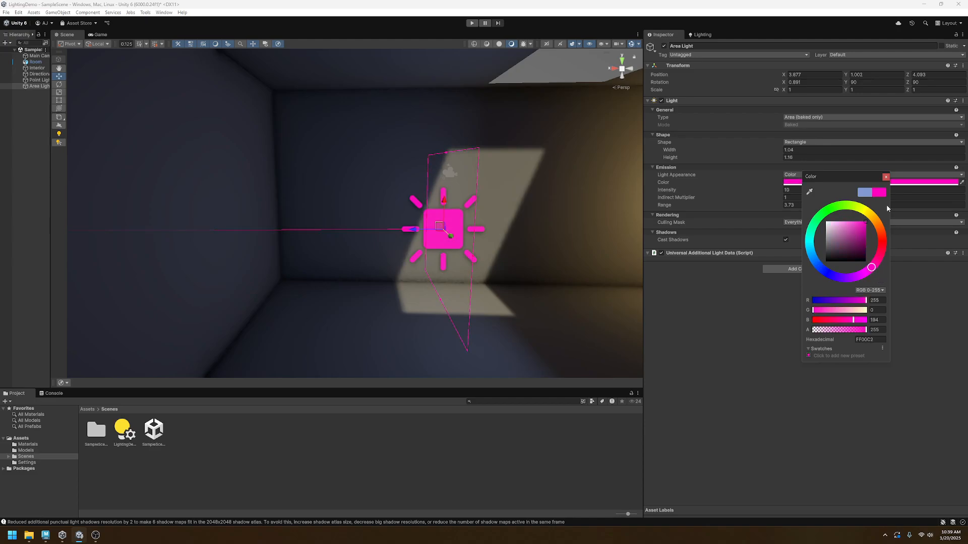
{"action": "left_click", "coordinate": [885, 177]}
- Set the Area Light's intensity to 100 and generate the lighting from a detached Lighting window
{"action": "left_click", "coordinate": [806, 190]}
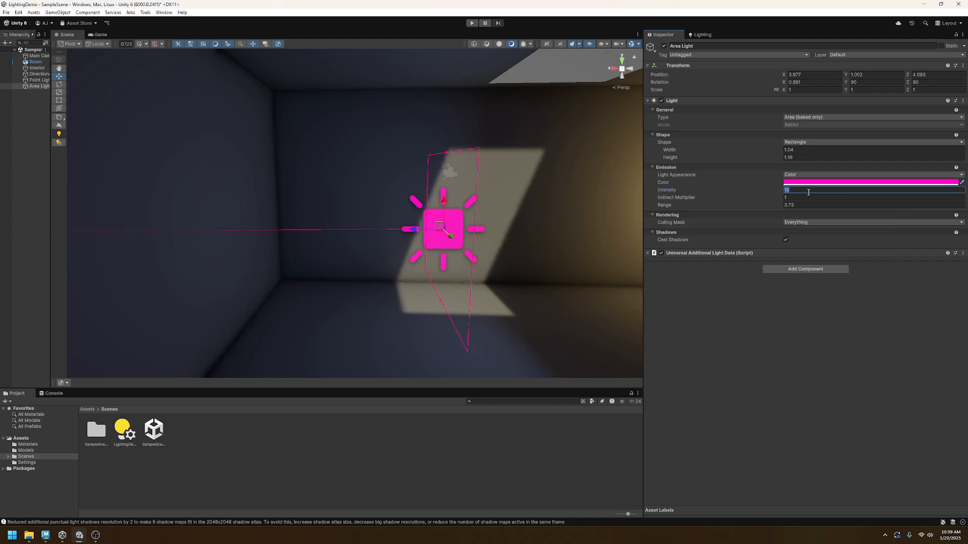
{"action": "type", "text": "110"}
{"action": "type", "text": "00"}
{"action": "left_click", "coordinate": [702, 34]}
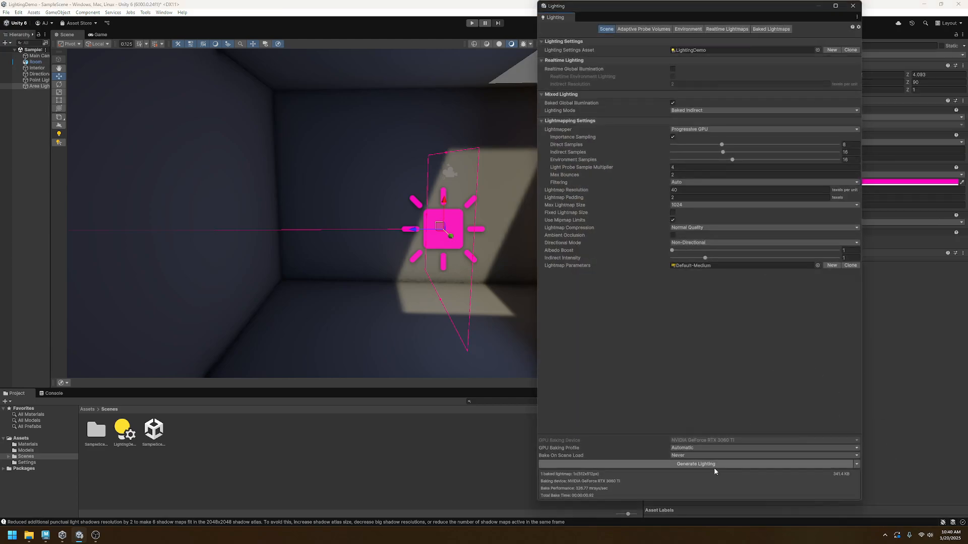
{"action": "left_click", "coordinate": [714, 468]}
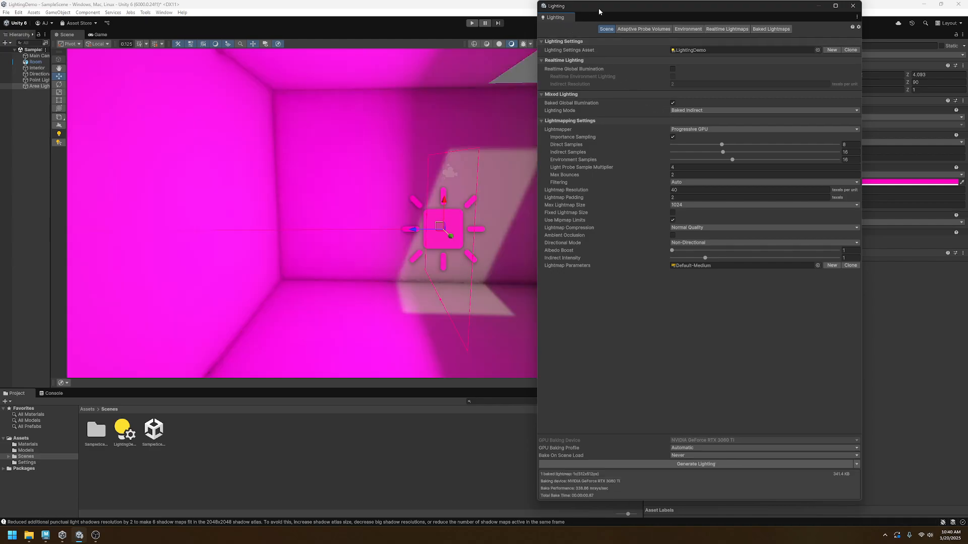
{"action": "left_click_drag", "start_coordinate": [599, 9], "coordinate": [967, 70]}
- Examine from several angles how the baked pink Area Light spreads through the room and meets the point light's glow
{"action": "right_click_drag", "start_coordinate": [469, 222], "coordinate": [525, 220]}
{"action": "key", "text": "s"}
{"action": "key", "text": "w"}
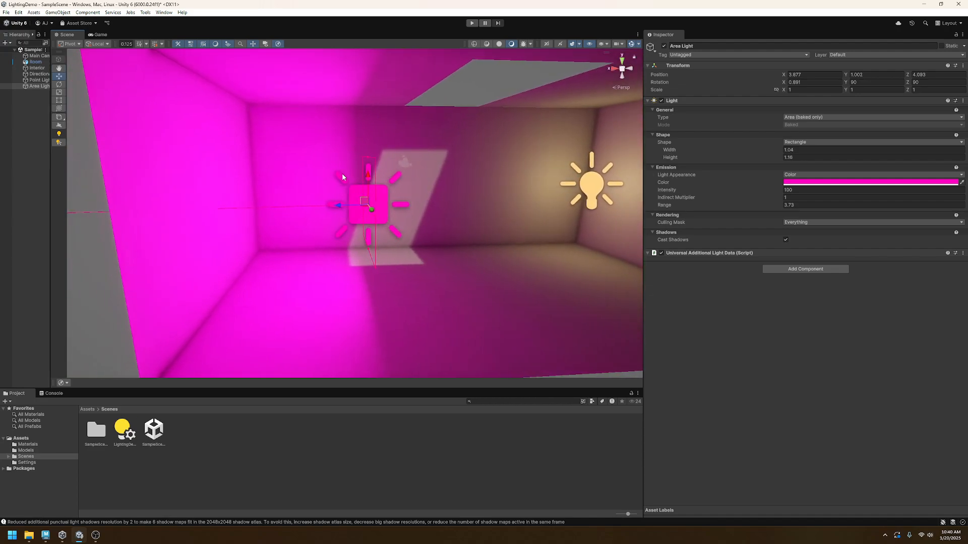
{"action": "key", "text": "d"}
{"action": "right_click_drag", "start_coordinate": [431, 188], "coordinate": [436, 166]}
{"action": "key", "text": "a"}
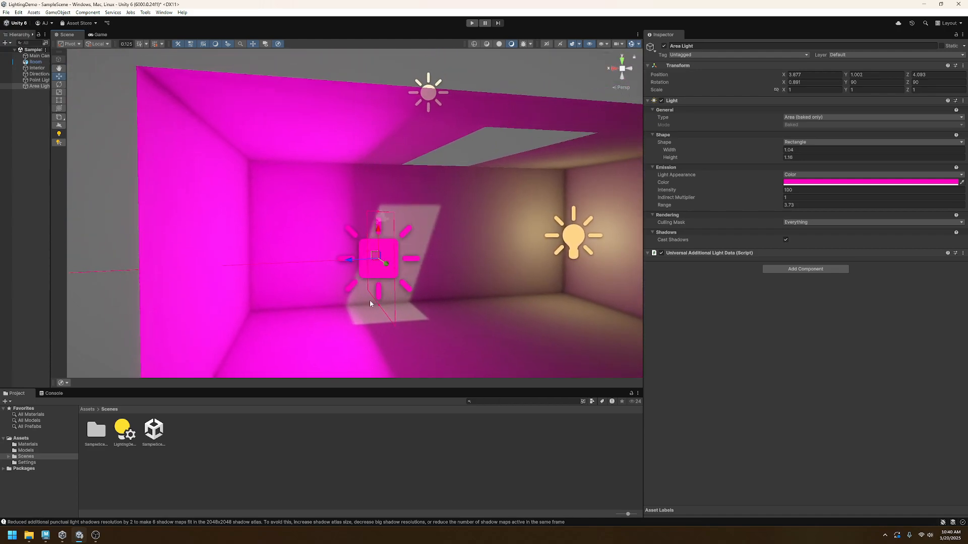
{"action": "right_click_drag", "start_coordinate": [476, 239], "coordinate": [426, 264]}
{"action": "key", "text": "d"}
- Set the Area Light's color to a soft light teal, 7AB2BF, and regenerate the lighting
{"action": "left_click", "coordinate": [811, 183]}
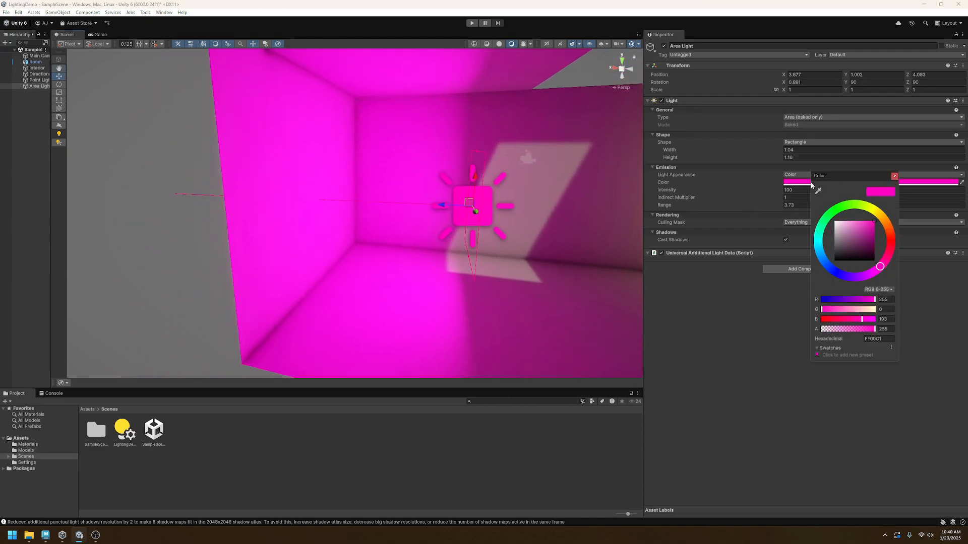
{"action": "left_click", "coordinate": [843, 247]}
{"action": "left_click", "coordinate": [819, 246]}
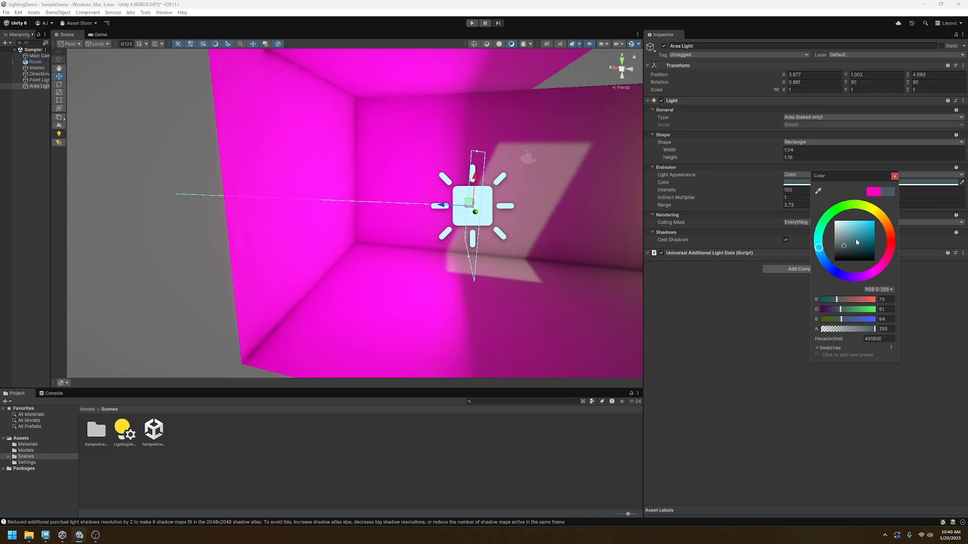
{"action": "left_click_drag", "start_coordinate": [856, 240], "coordinate": [850, 234]}
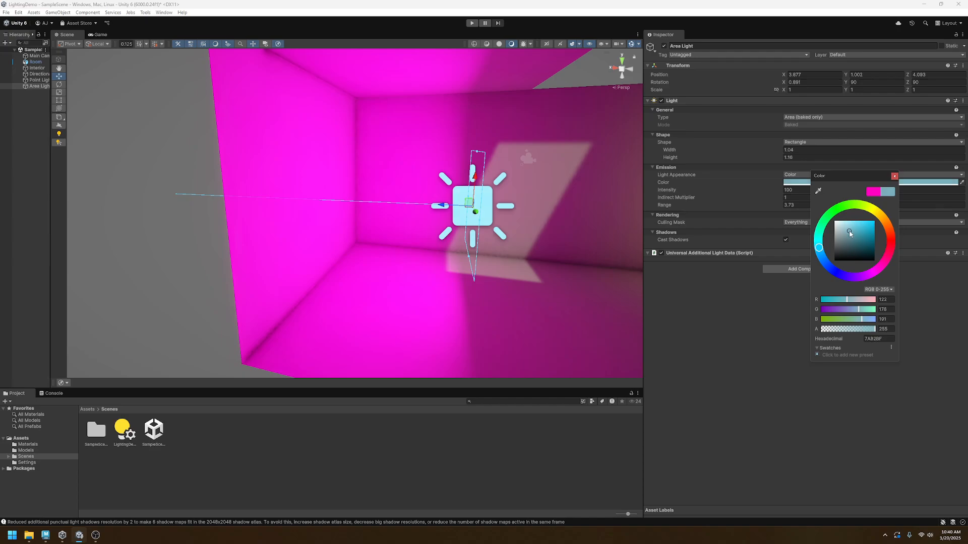
{"action": "left_click", "coordinate": [895, 176]}
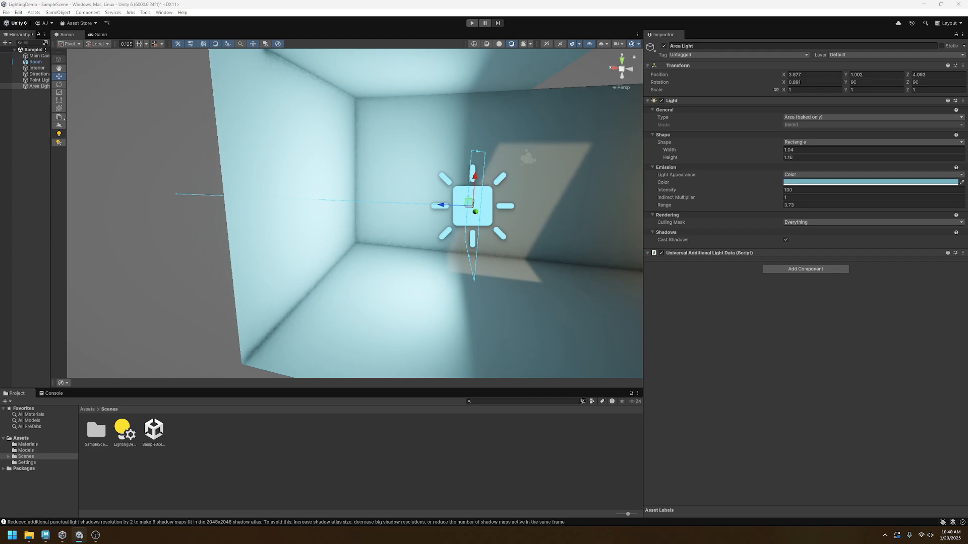
- Set the Area Light's width and height to 0.5 and regenerate the lighting
{"action": "left_click_drag", "start_coordinate": [505, 231], "coordinate": [349, 227], "text": "alt"}
{"action": "key", "text": "e"}
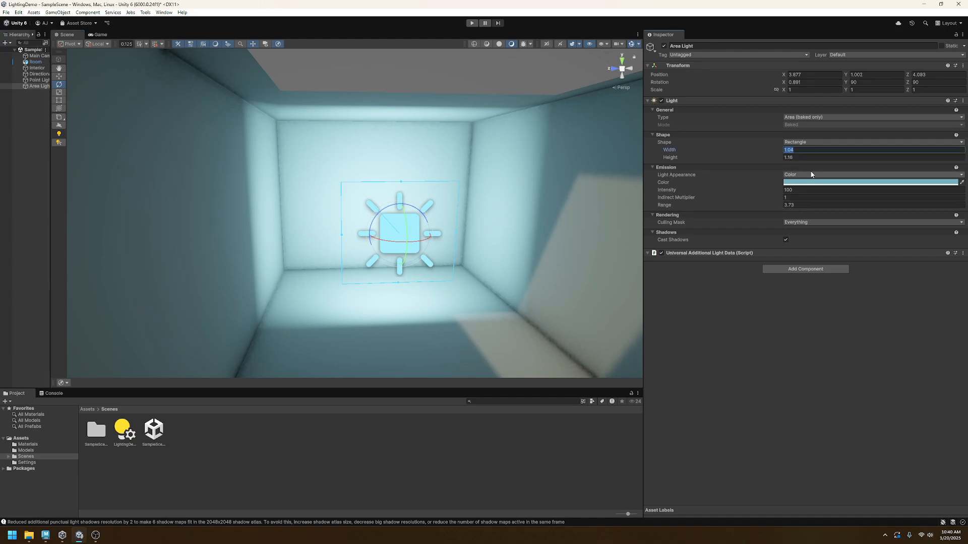
{"action": "type", "text": "0.5"}
{"action": "key", "text": "Tab"}
{"action": "type", "text": ".5"}
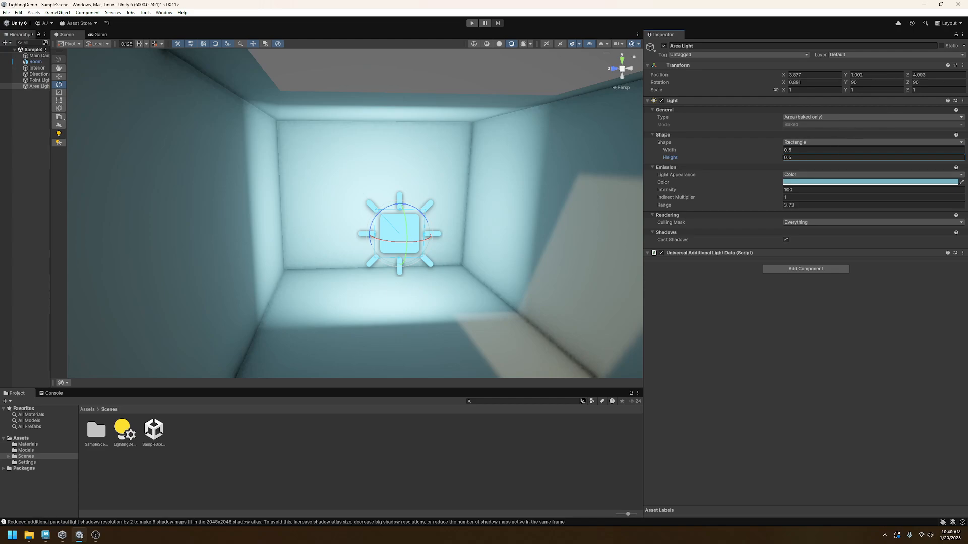
{"action": "key", "text": "Return"}
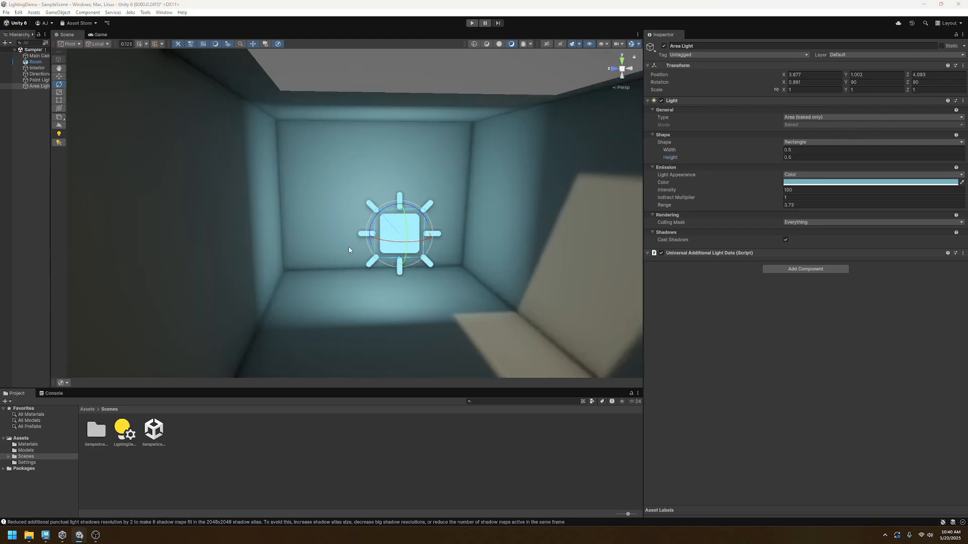
- Try an Area Light height of 0.1, regenerate the lighting and inspect the effect on the room
{"action": "left_click_drag", "start_coordinate": [346, 248], "coordinate": [378, 238], "text": "alt"}
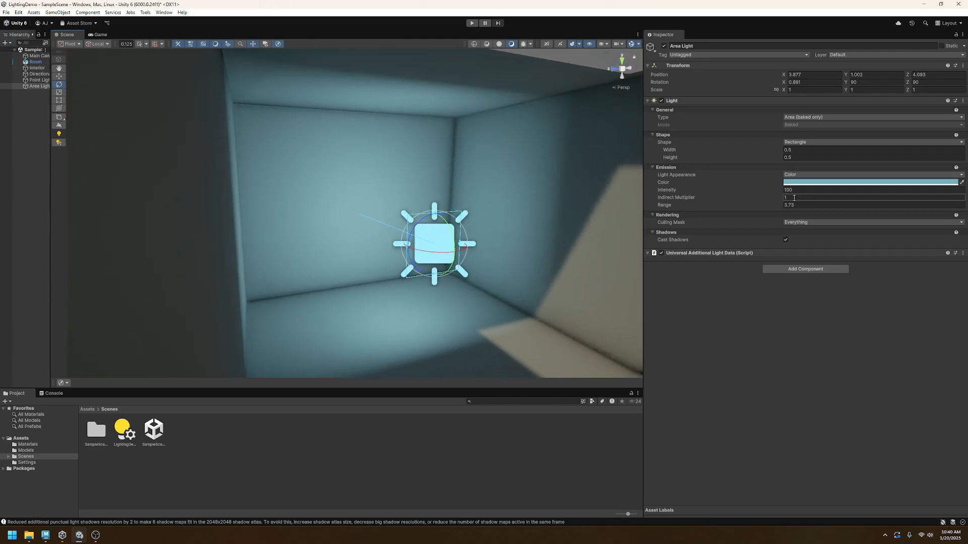
{"action": "left_click", "coordinate": [829, 157]}
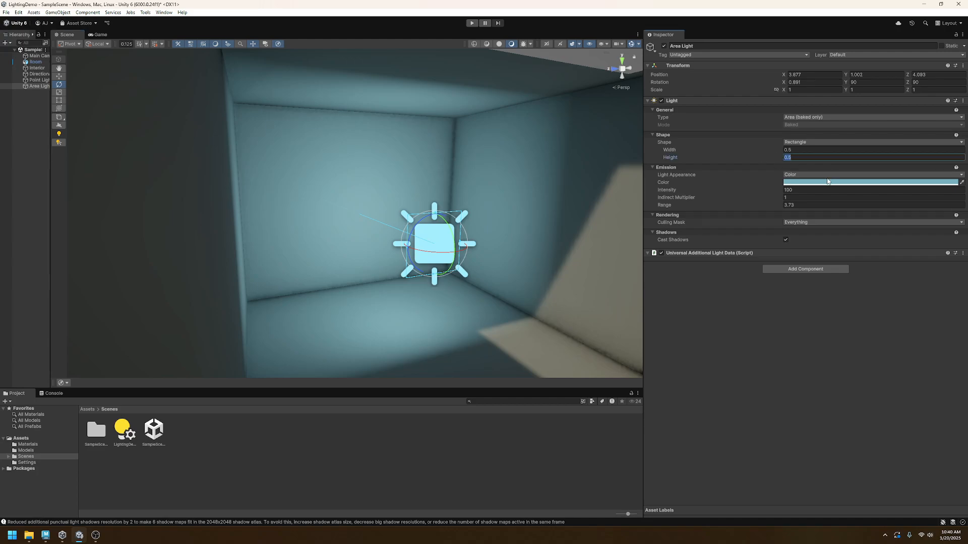
{"action": "type", "text": "1"}
{"action": "left_click_drag", "start_coordinate": [503, 238], "coordinate": [481, 155], "text": "alt"}
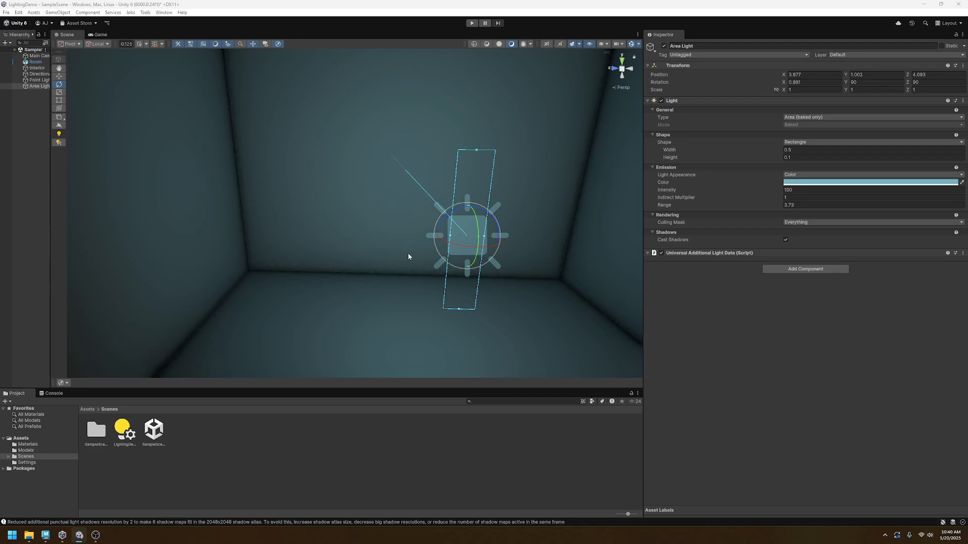
{"action": "left_click_drag", "start_coordinate": [409, 255], "coordinate": [445, 242], "text": "alt"}
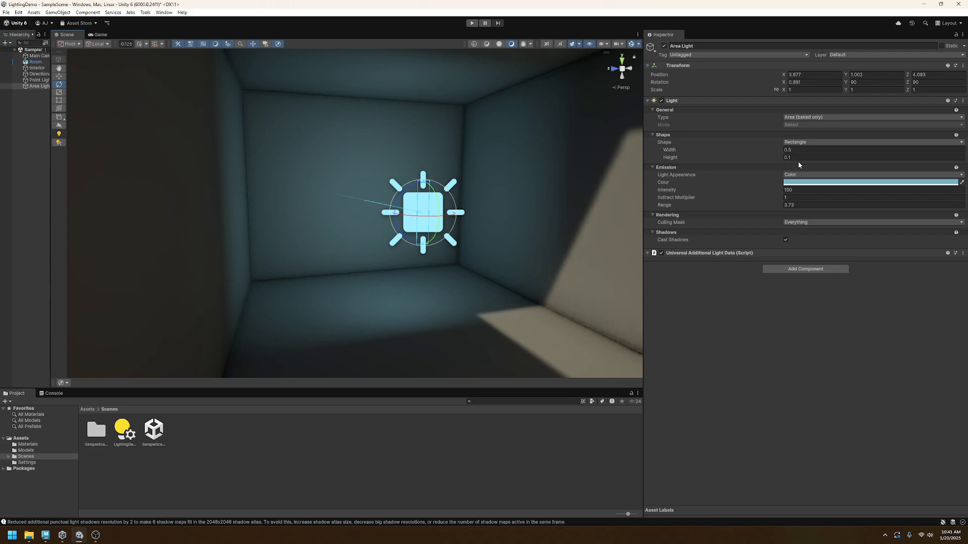
- Set the Area Light's height to 0.5 and its intensity to 50, and regenerate the lighting
{"action": "left_click_drag", "start_coordinate": [798, 155], "coordinate": [723, 141]}
{"action": "type", "text": ".5"}
{"action": "key", "text": "Return"}
{"action": "left_click", "coordinate": [813, 190]}
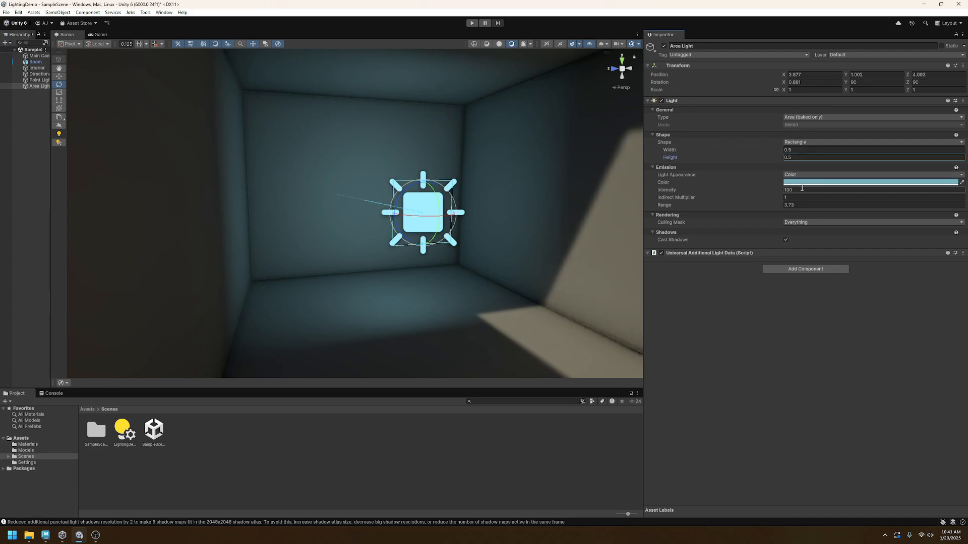
{"action": "type", "text": "50"}
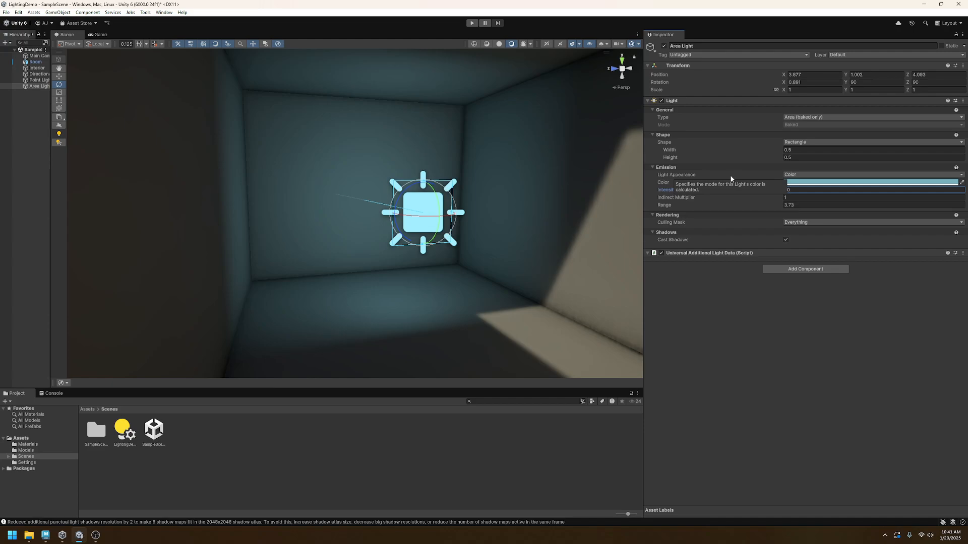
{"action": "key", "text": "Return"}
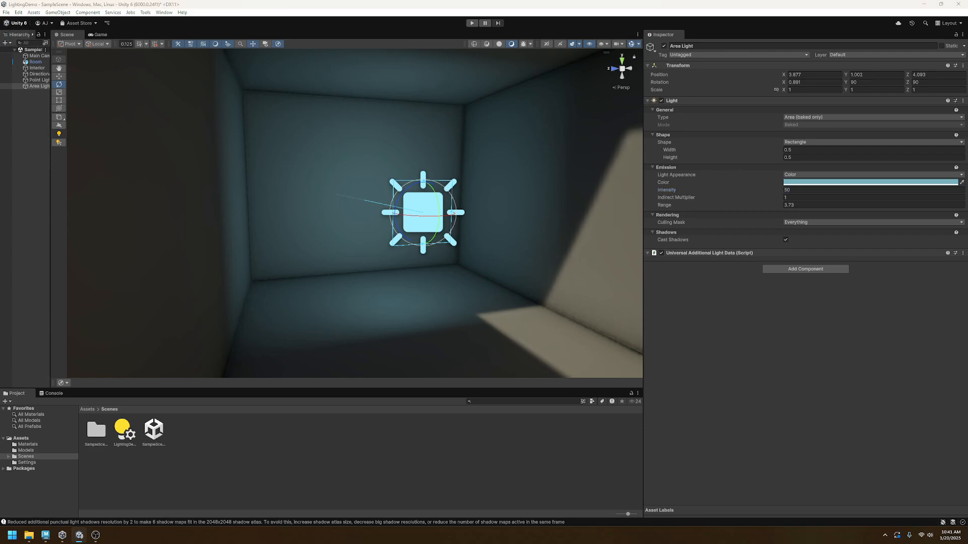
{"action": "left_click_drag", "start_coordinate": [395, 219], "coordinate": [371, 230], "text": "alt"}
{"action": "scroll", "coordinate": [487, 245], "scroll_direction": "down", "scroll_amount": 8}
{"action": "scroll", "coordinate": [469, 237], "scroll_direction": "up", "scroll_amount": 4}
{"action": "scroll", "coordinate": [424, 244], "scroll_direction": "up", "scroll_amount": 5}
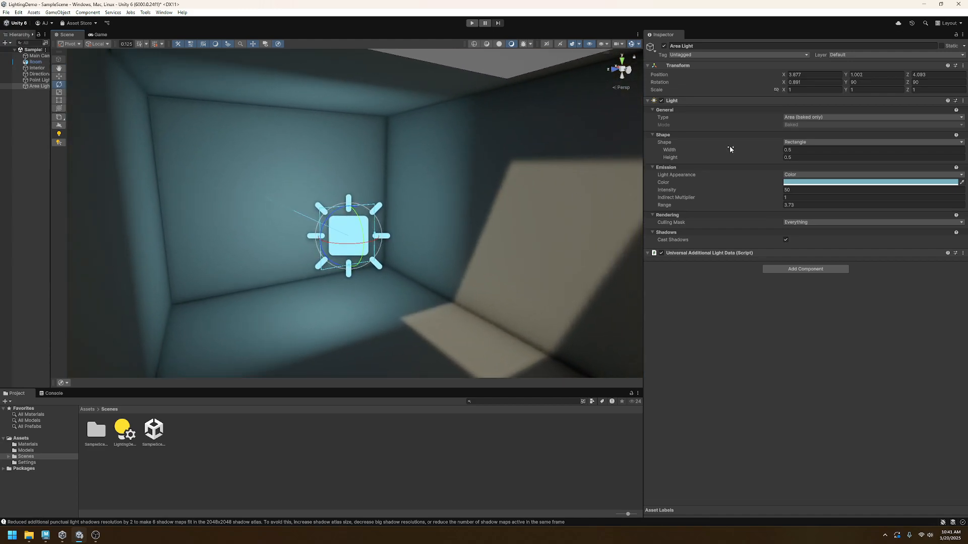
- Try a pale gray-blue Area Light color, A5C0C5, and regenerate the lighting
{"action": "left_click", "coordinate": [832, 182]}
{"action": "left_click", "coordinate": [838, 231]}
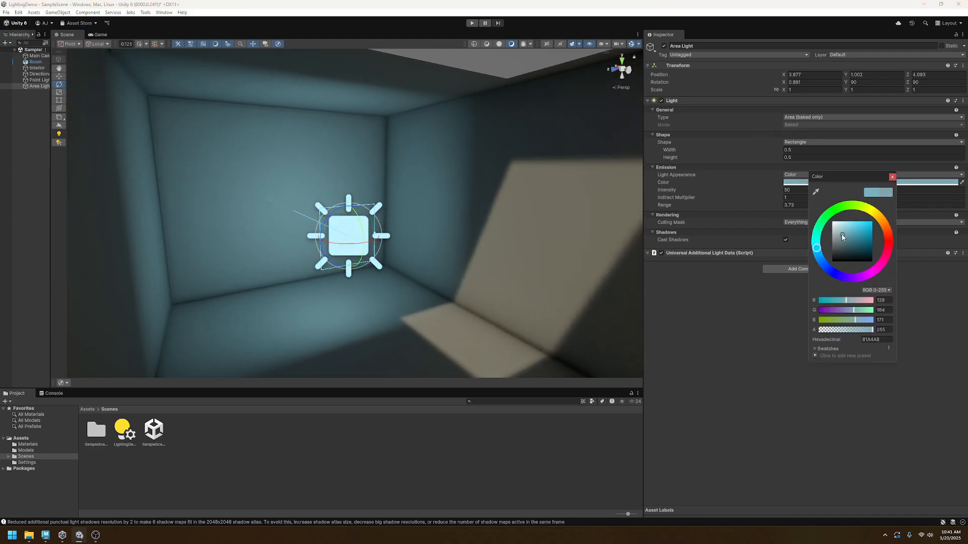
{"action": "left_click_drag", "start_coordinate": [838, 231], "coordinate": [839, 229]}
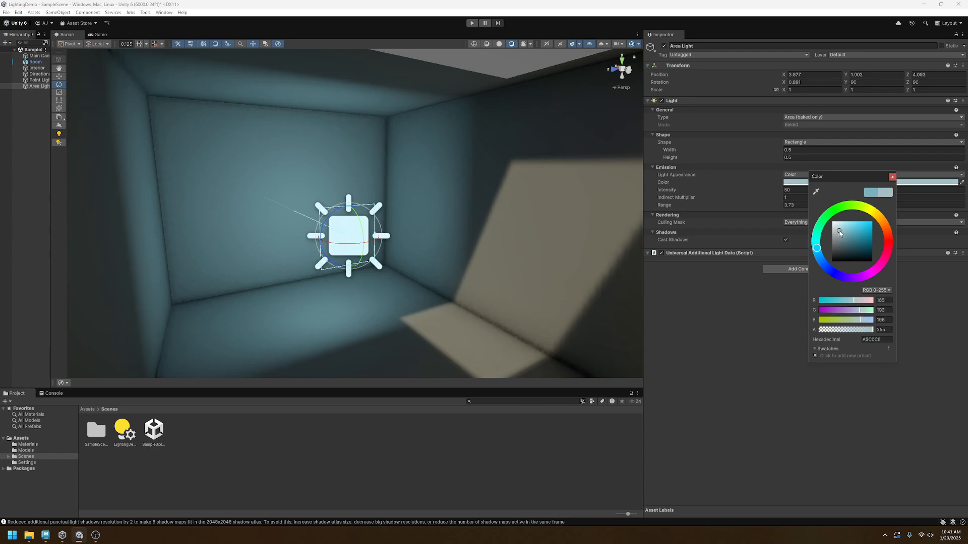
{"action": "left_click", "coordinate": [893, 177]}
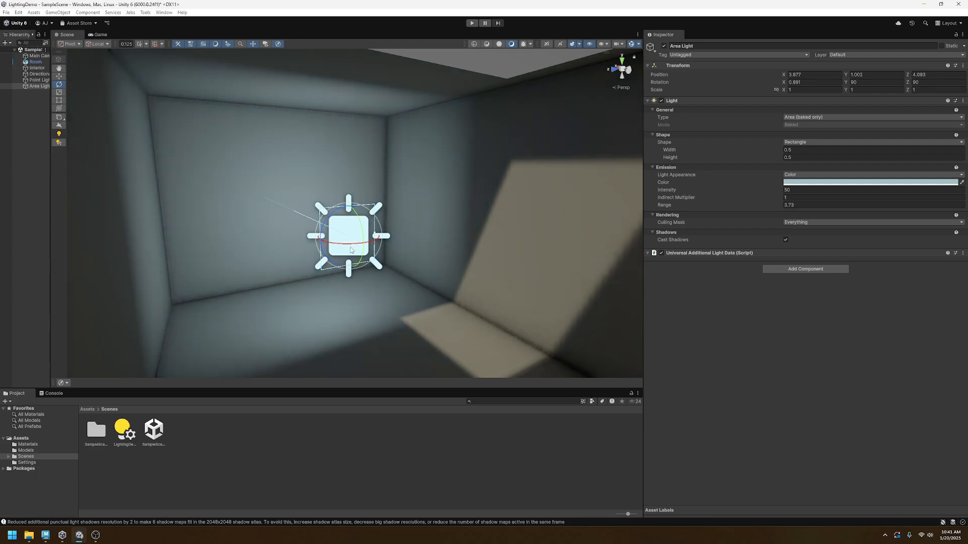
- Darken the Area Light's color to a muted gray-teal, 5A6C6F, and regenerate the lighting
{"action": "left_click", "coordinate": [840, 182]}
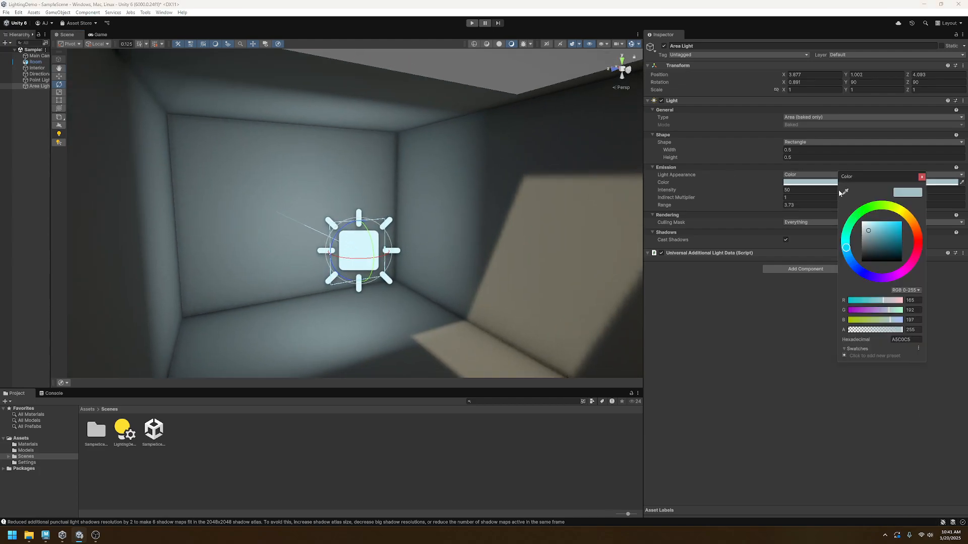
{"action": "left_click", "coordinate": [870, 245]}
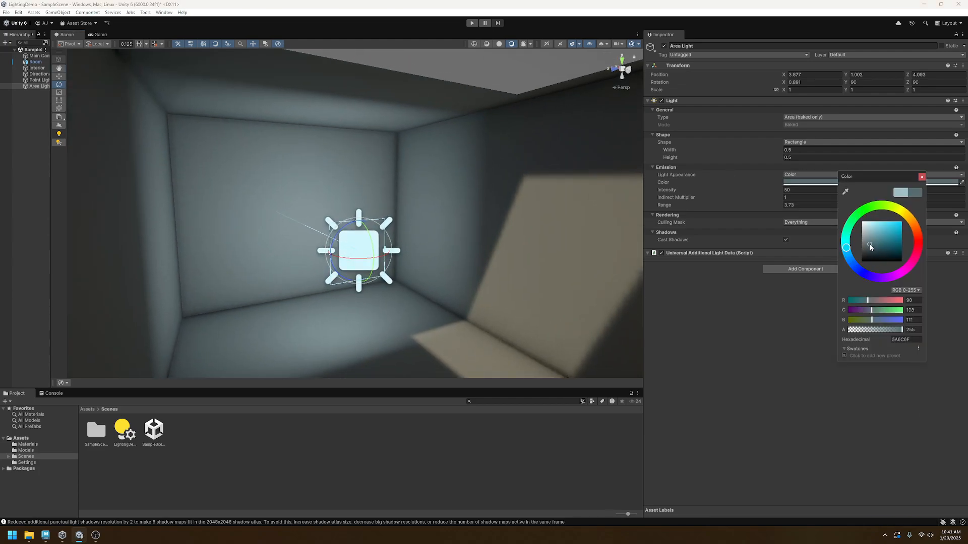
{"action": "left_click", "coordinate": [922, 177]}
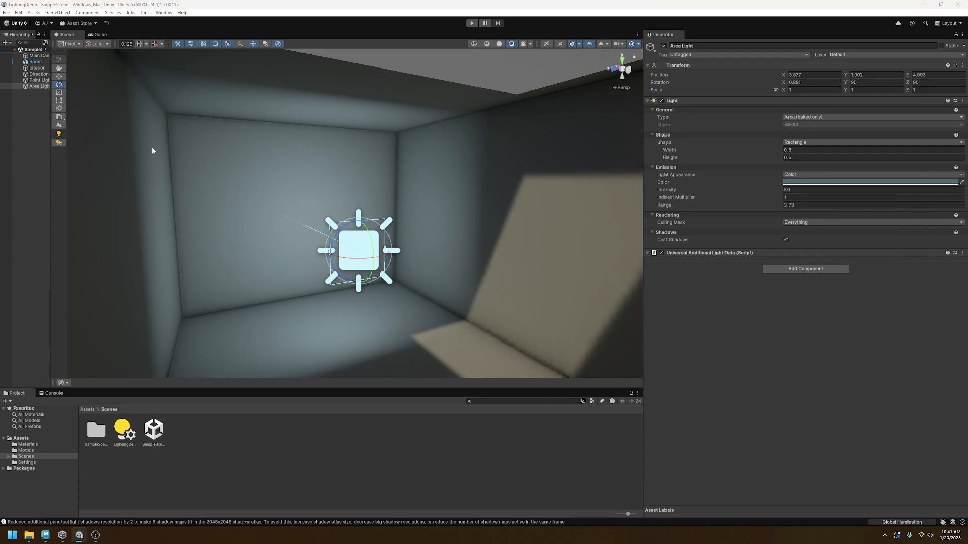
{"action": "right_click_drag", "start_coordinate": [410, 221], "coordinate": [506, 229]}
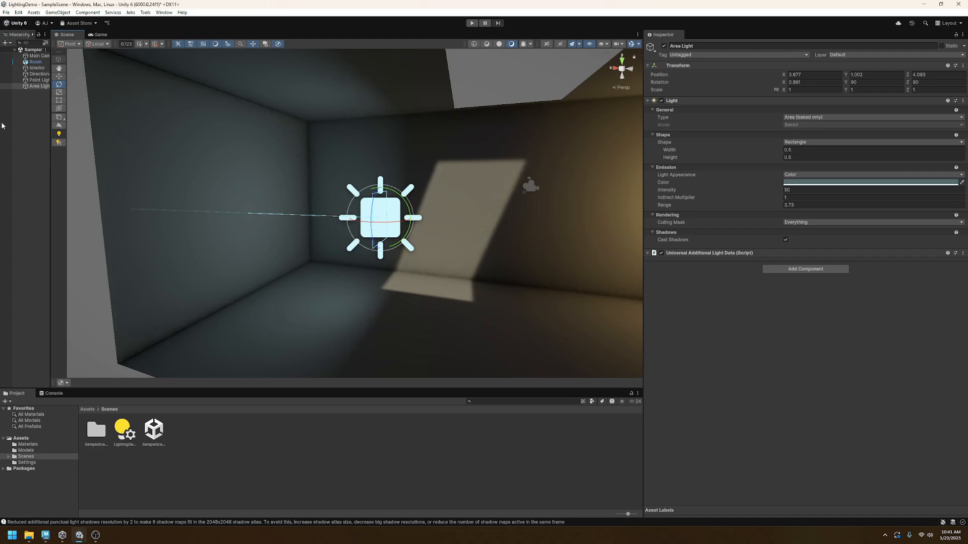
- Review the light types that can be created and examine the baked area, point and directional lighting around the room
{"action": "right_click", "coordinate": [23, 140]}
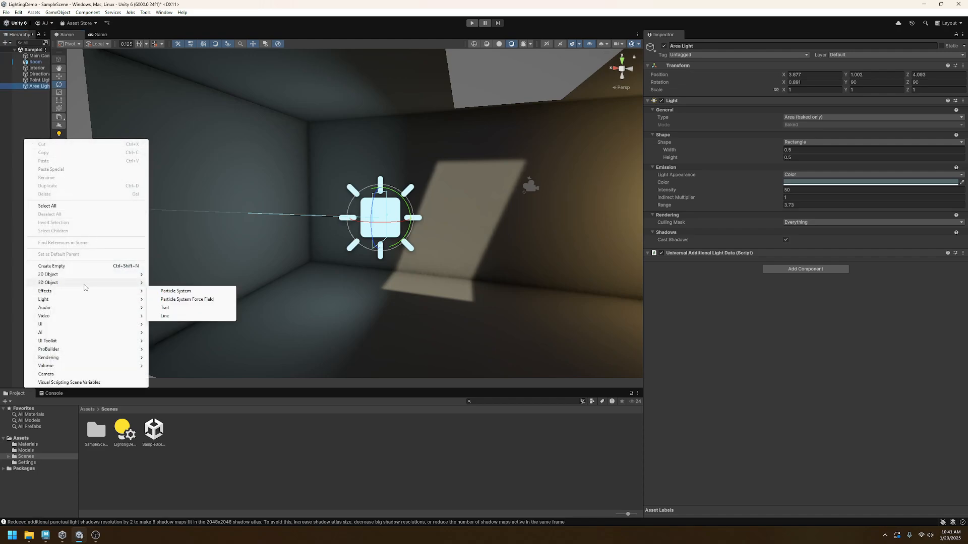
{"action": "mouse_move", "coordinate": [76, 299]}
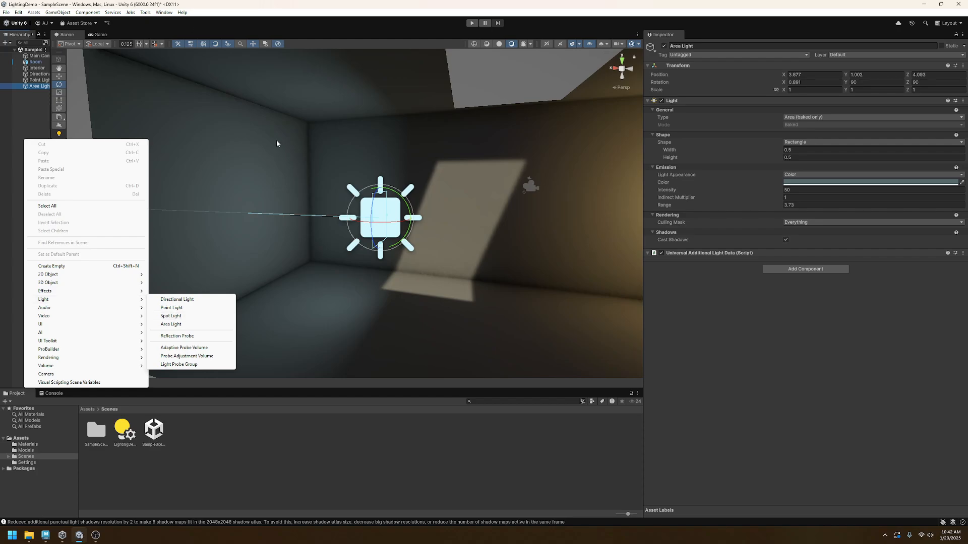
{"action": "right_click_drag", "start_coordinate": [468, 285], "coordinate": [428, 109]}
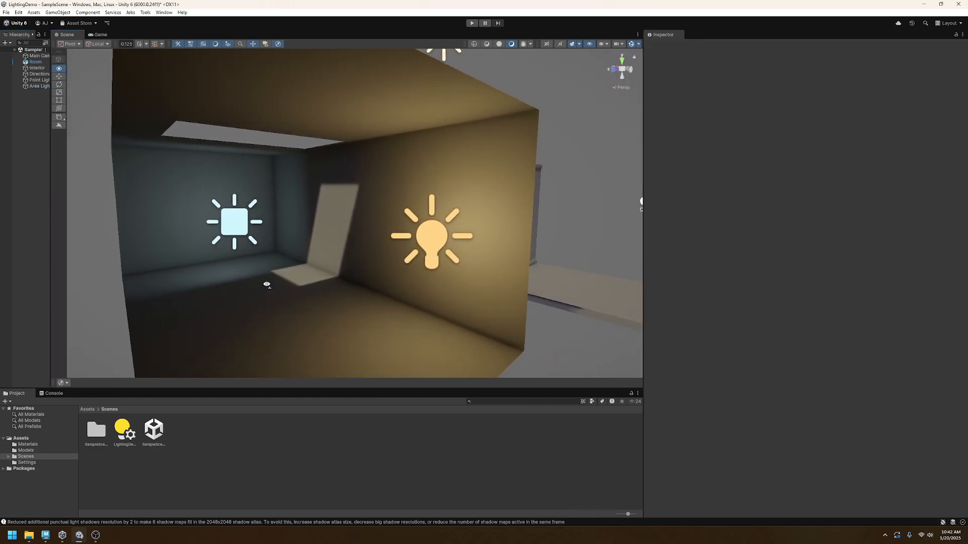
{"action": "right_click_drag", "start_coordinate": [432, 220], "coordinate": [293, 225]}
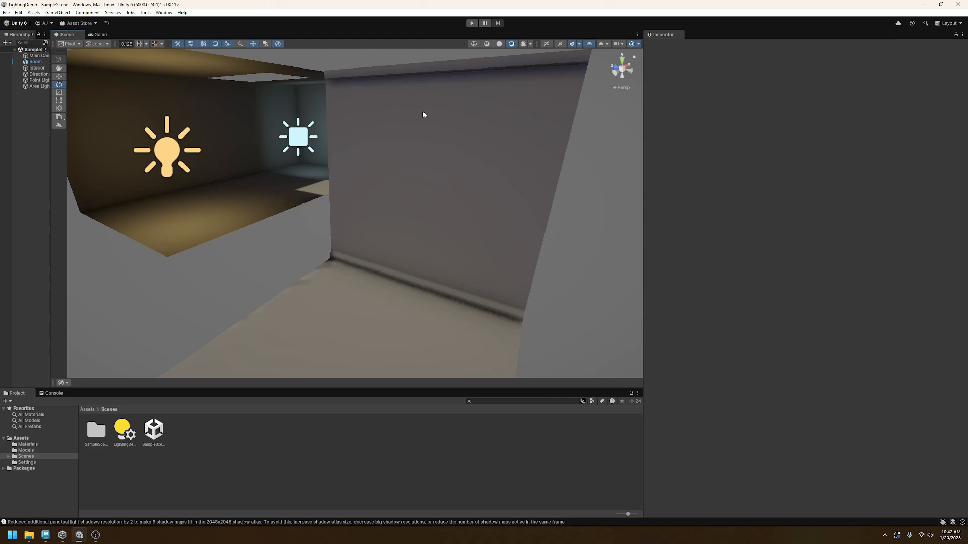
{"action": "left_click_drag", "start_coordinate": [438, 210], "coordinate": [533, 191], "text": "alt"}
{"action": "right_click_drag", "start_coordinate": [584, 195], "coordinate": [607, 184]}
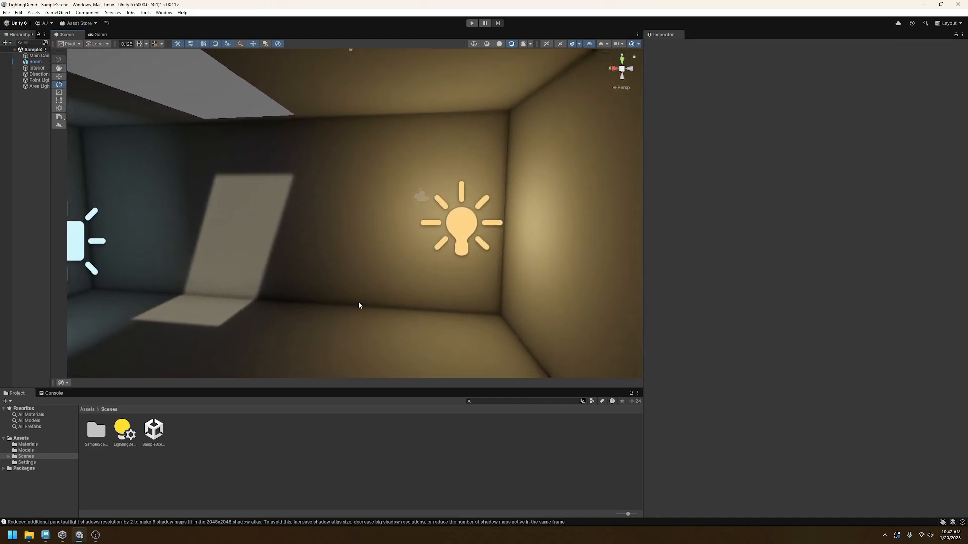
{"action": "right_click_drag", "start_coordinate": [459, 220], "coordinate": [273, 240]}
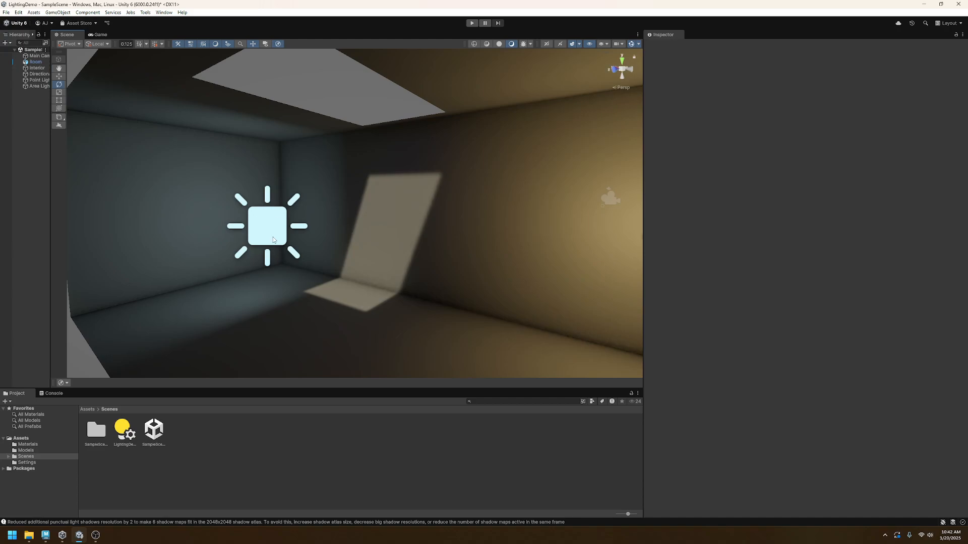
- Dock the Lighting window beside the Inspector, shorten the Project panel slightly and widen the Hierarchy so object names fit
{"action": "left_click_drag", "start_coordinate": [967, 39], "coordinate": [704, 40]}
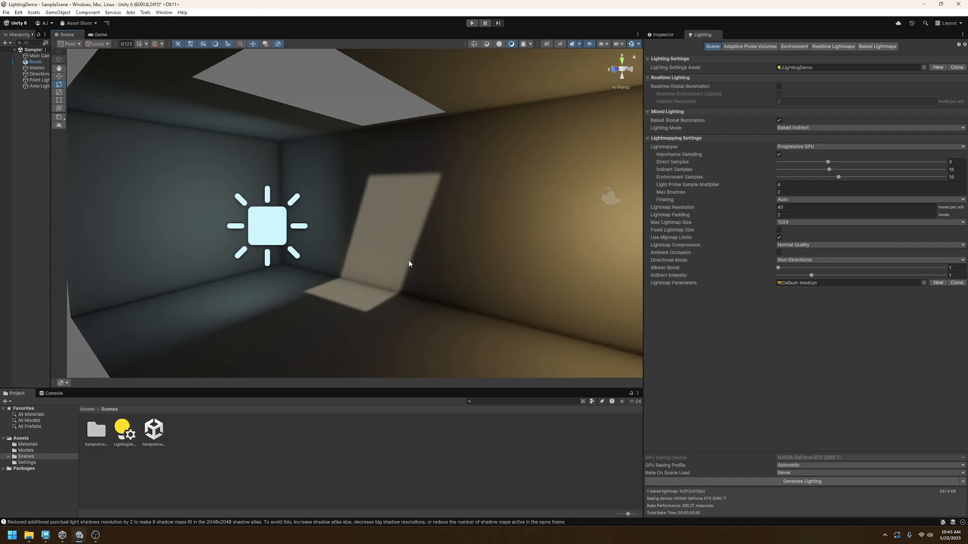
{"action": "right_click_drag", "start_coordinate": [306, 208], "coordinate": [359, 228]}
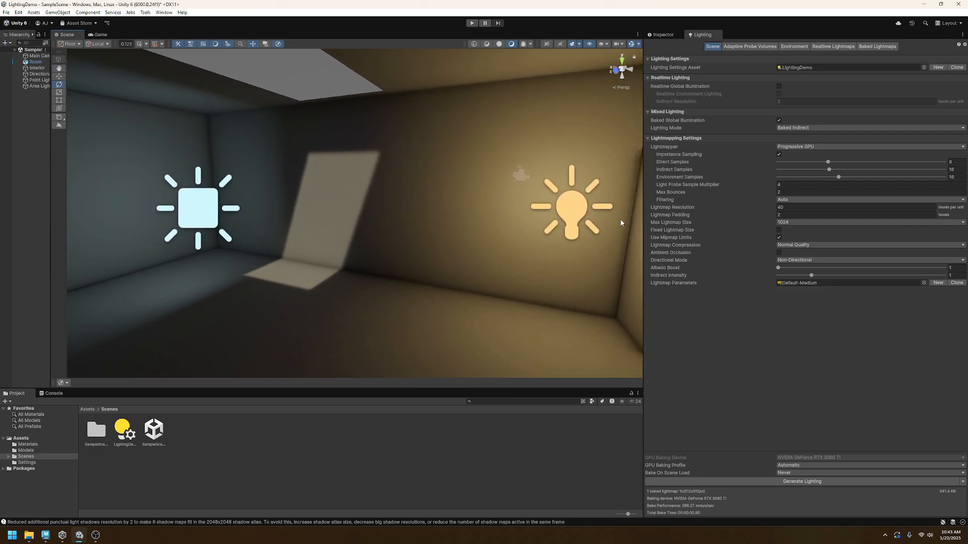
{"action": "right_click_drag", "start_coordinate": [331, 298], "coordinate": [484, 227]}
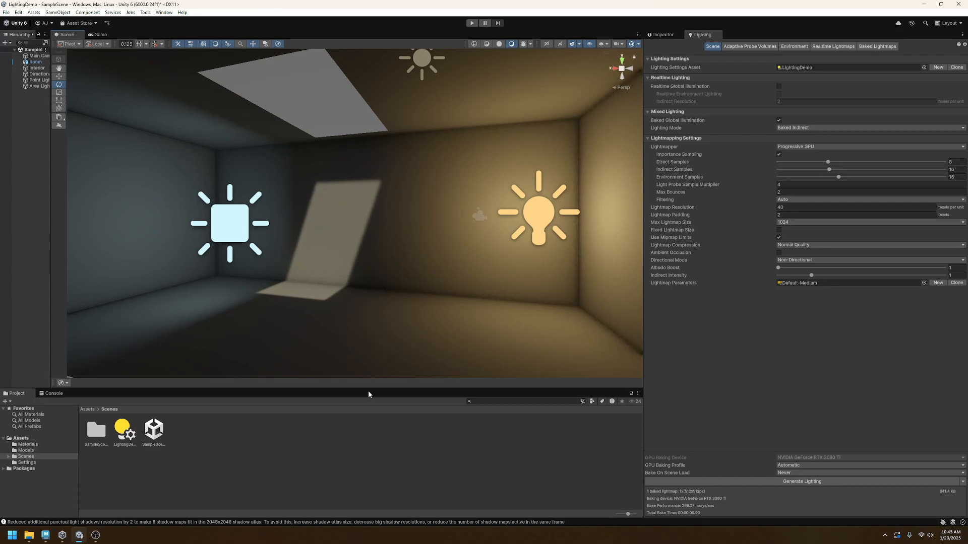
{"action": "left_click_drag", "start_coordinate": [371, 388], "coordinate": [400, 396]}
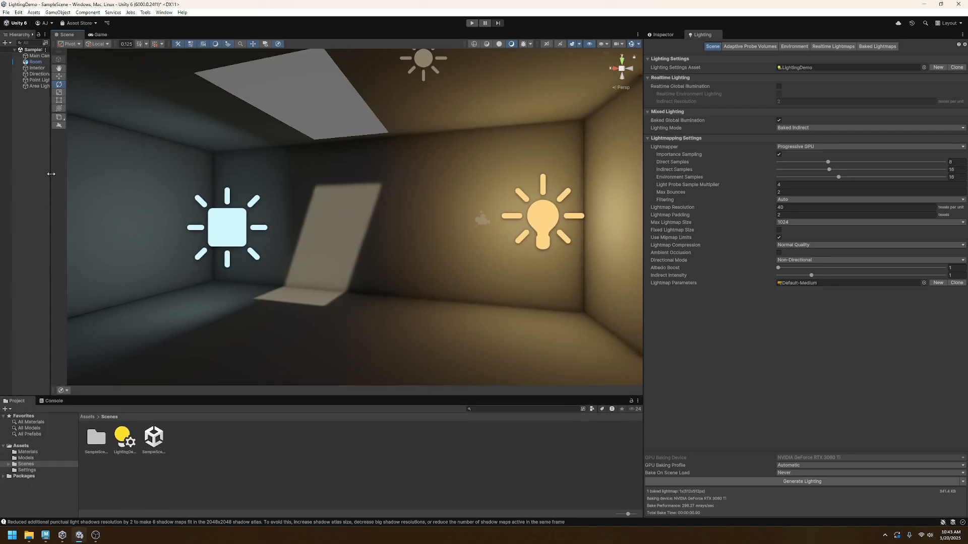
{"action": "left_click_drag", "start_coordinate": [51, 174], "coordinate": [109, 173]}
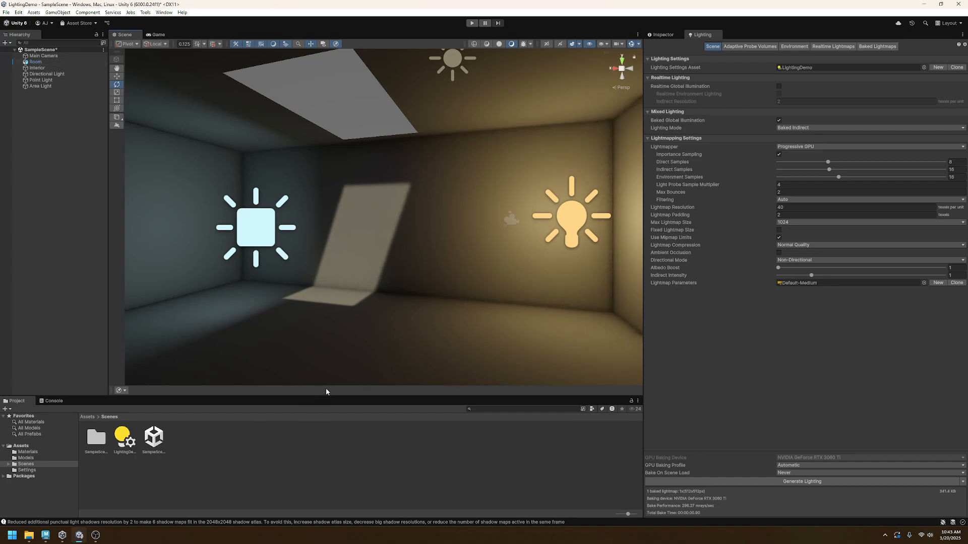
- Examine the scene's baked lightmap at index 0 in the lightmap viewer and close the viewer
{"action": "left_click", "coordinate": [877, 46]}
{"action": "left_click", "coordinate": [681, 93]}
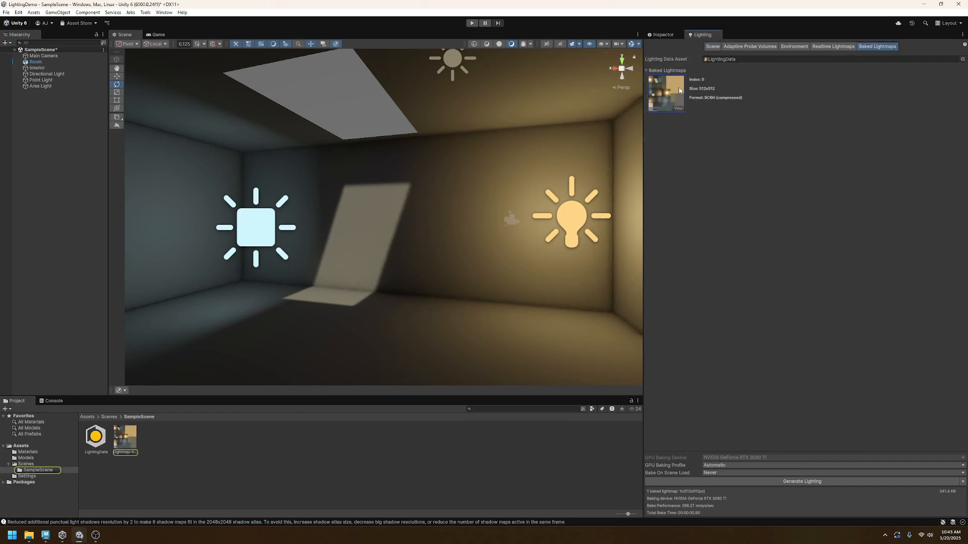
{"action": "left_click", "coordinate": [678, 108]}
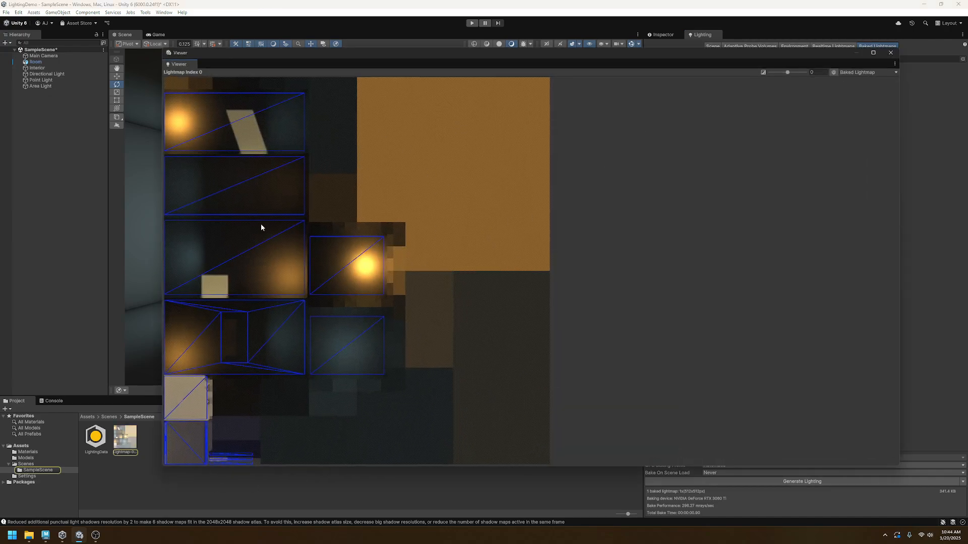
{"action": "left_click", "coordinate": [890, 53]}
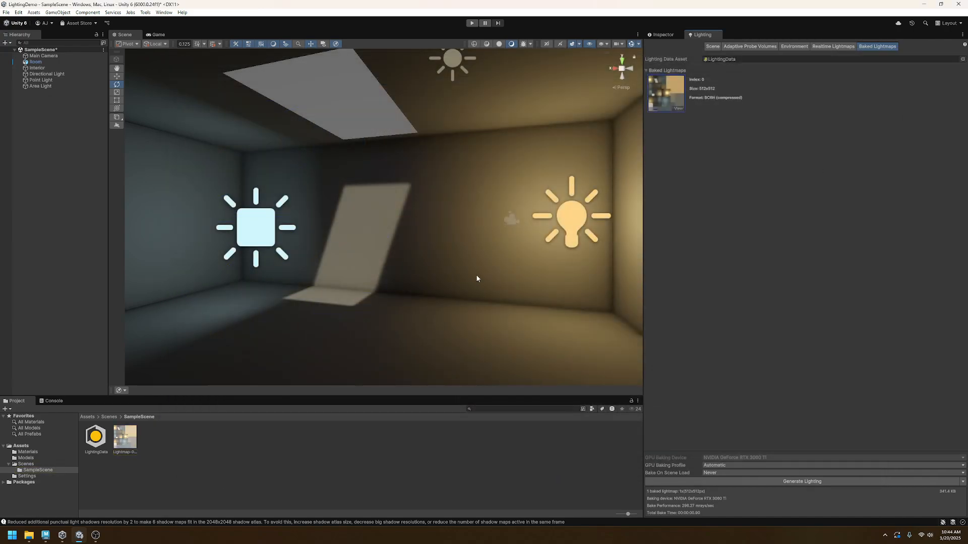